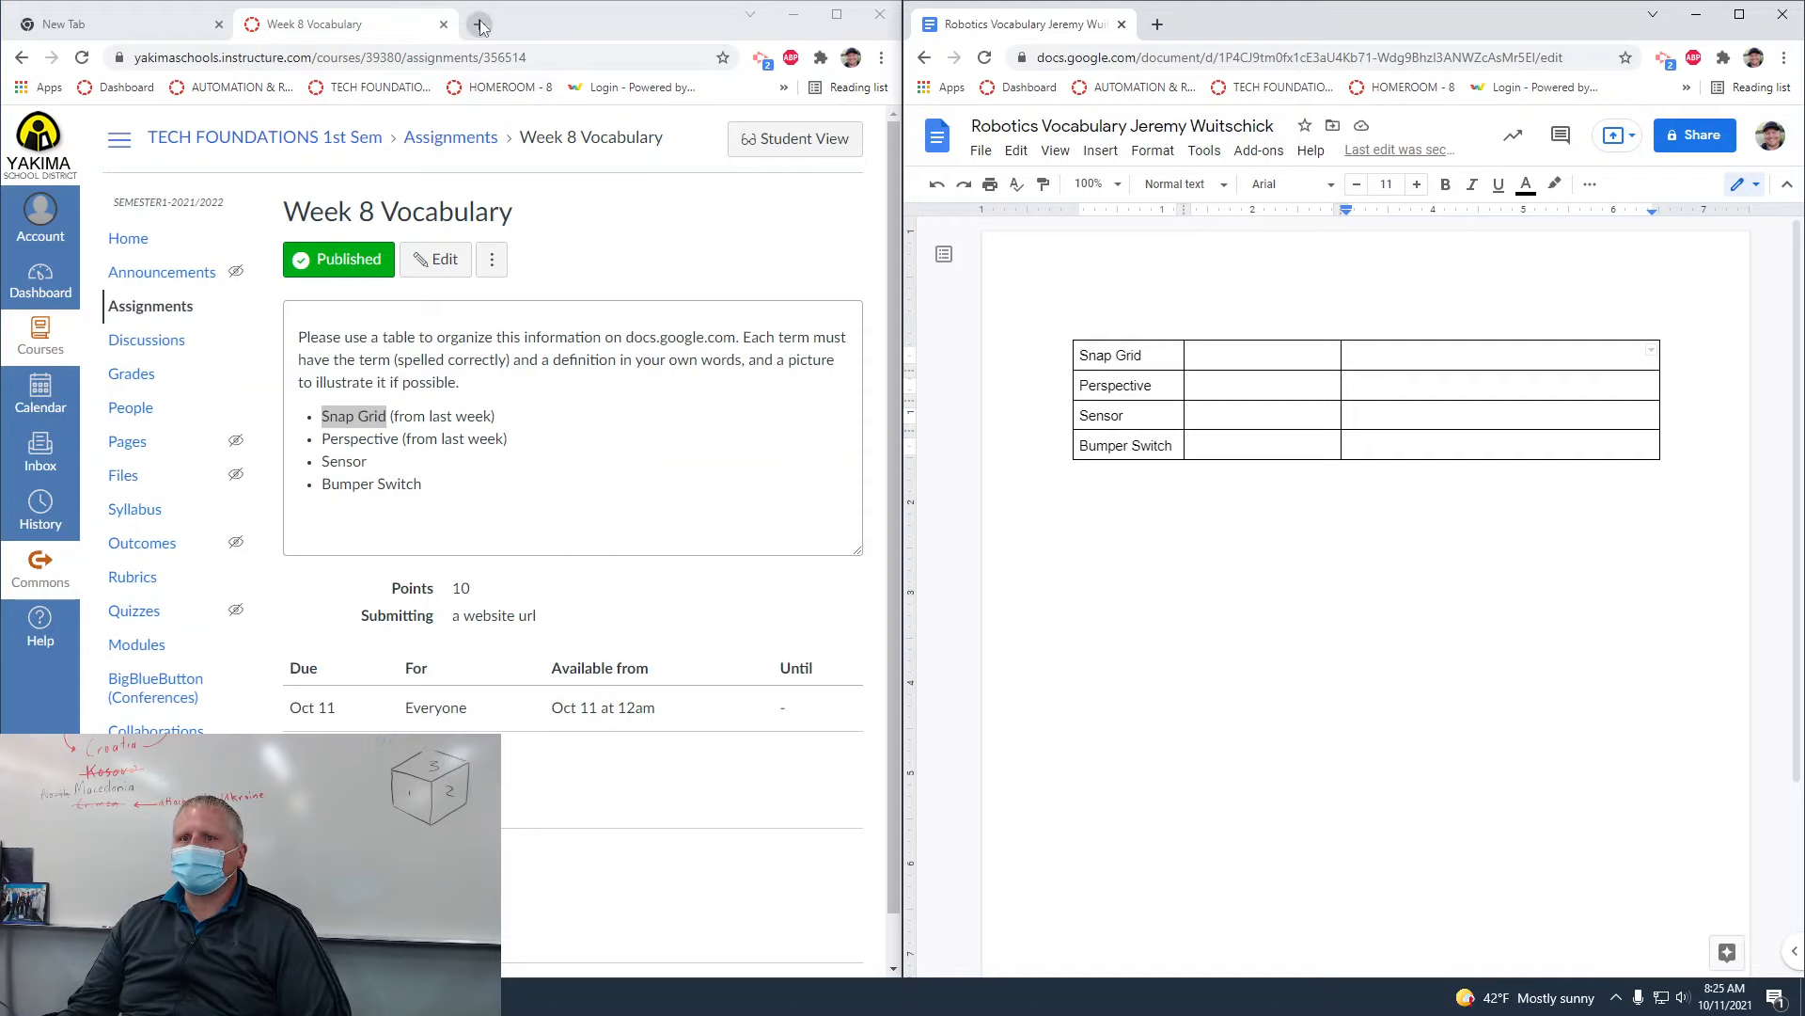
Step: Search Google for "snap grid definition" in the blank tab and read the featured definition of snap to grid
click(186, 24)
text(snap)
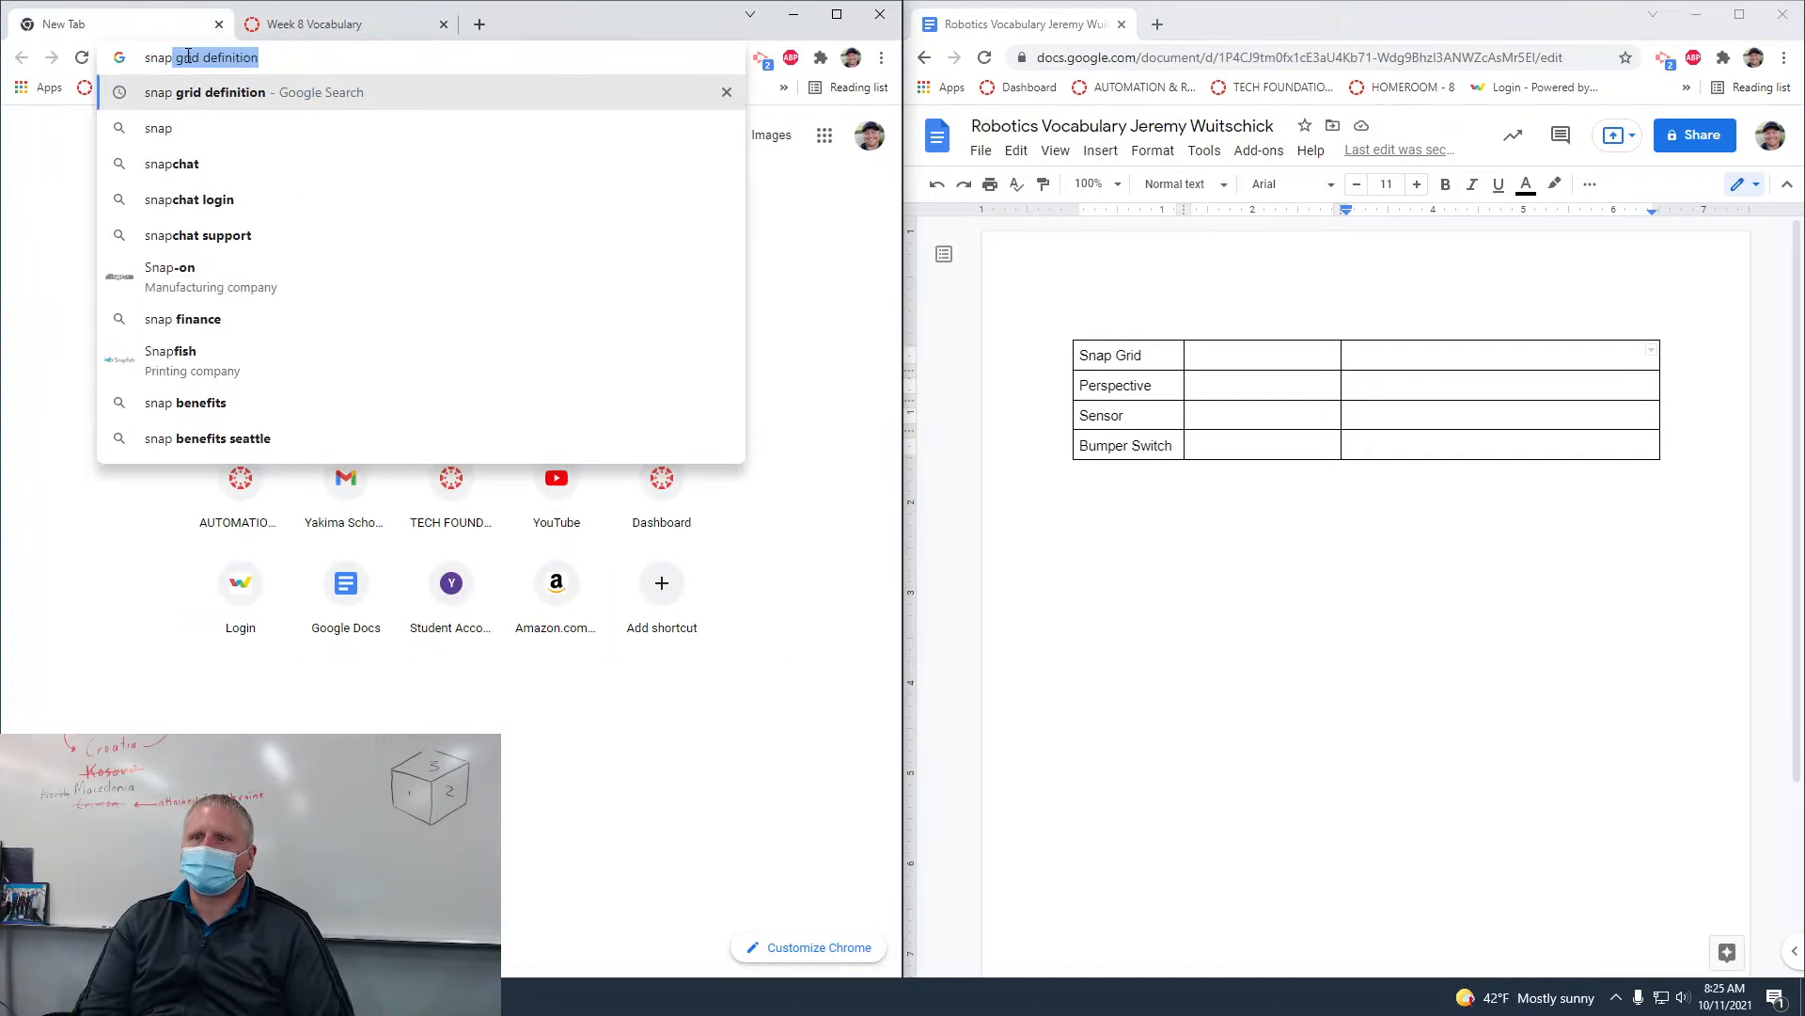
key(Right)
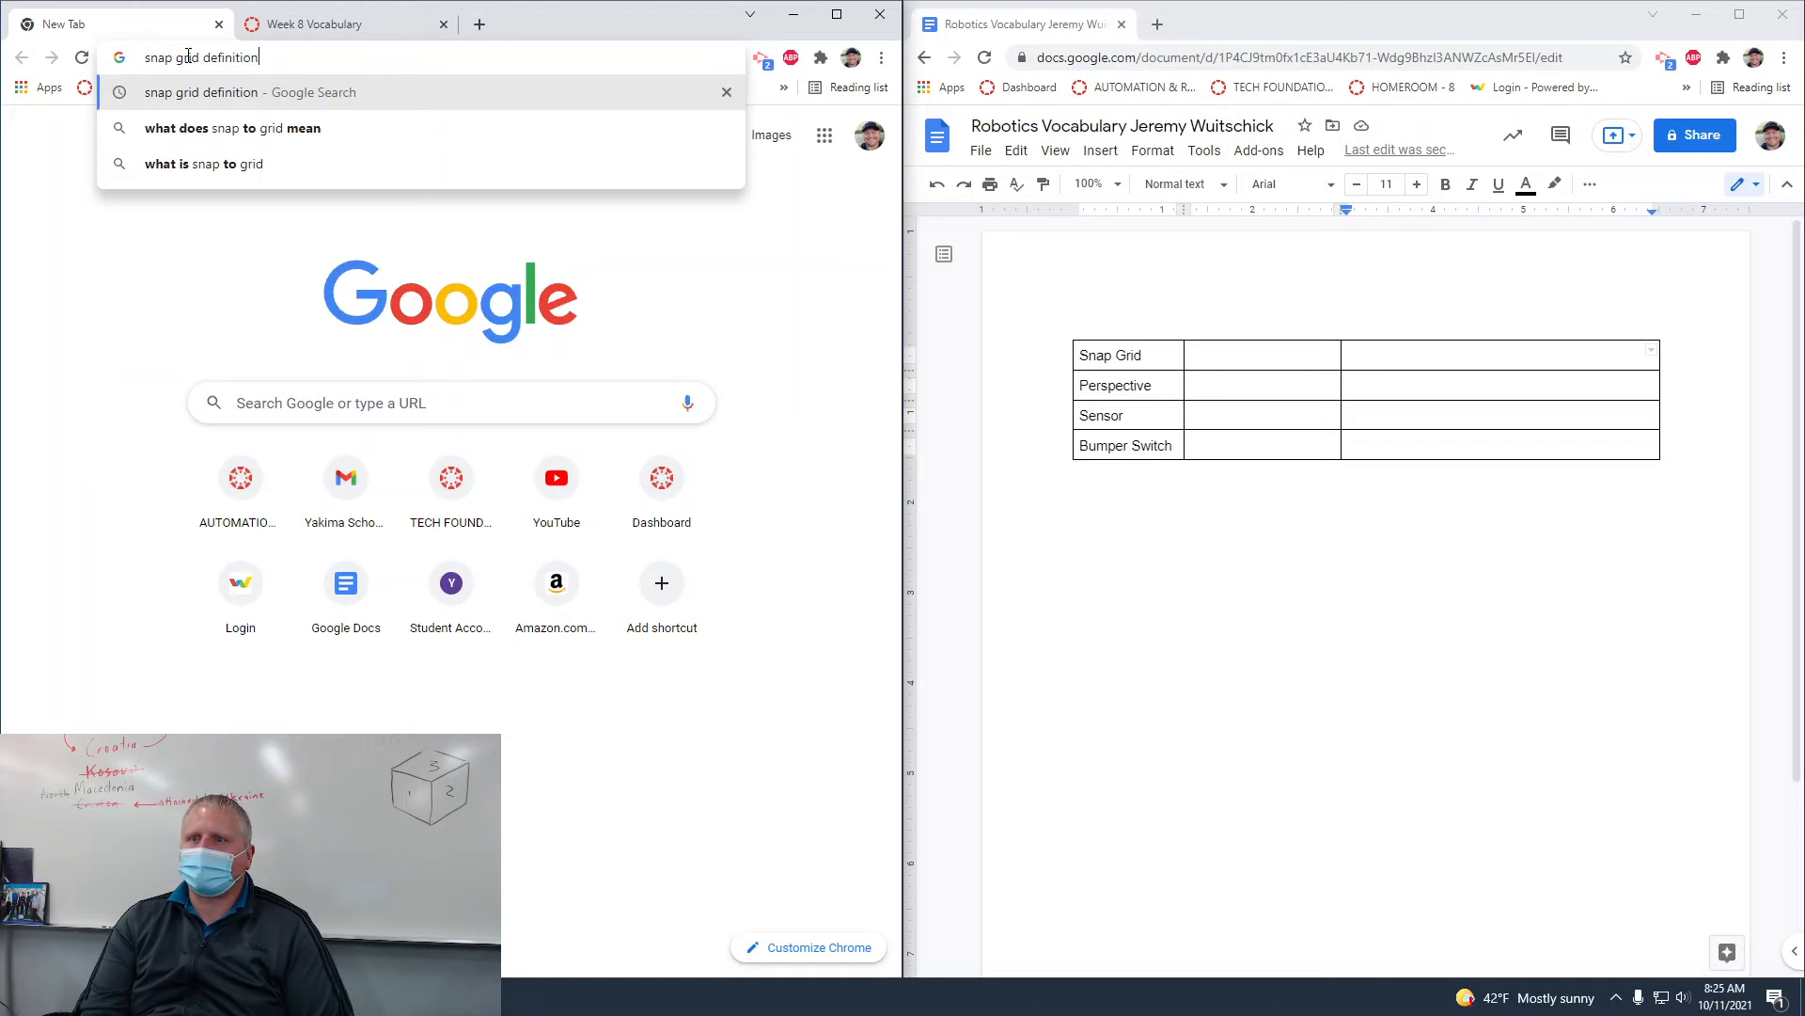
key(Return)
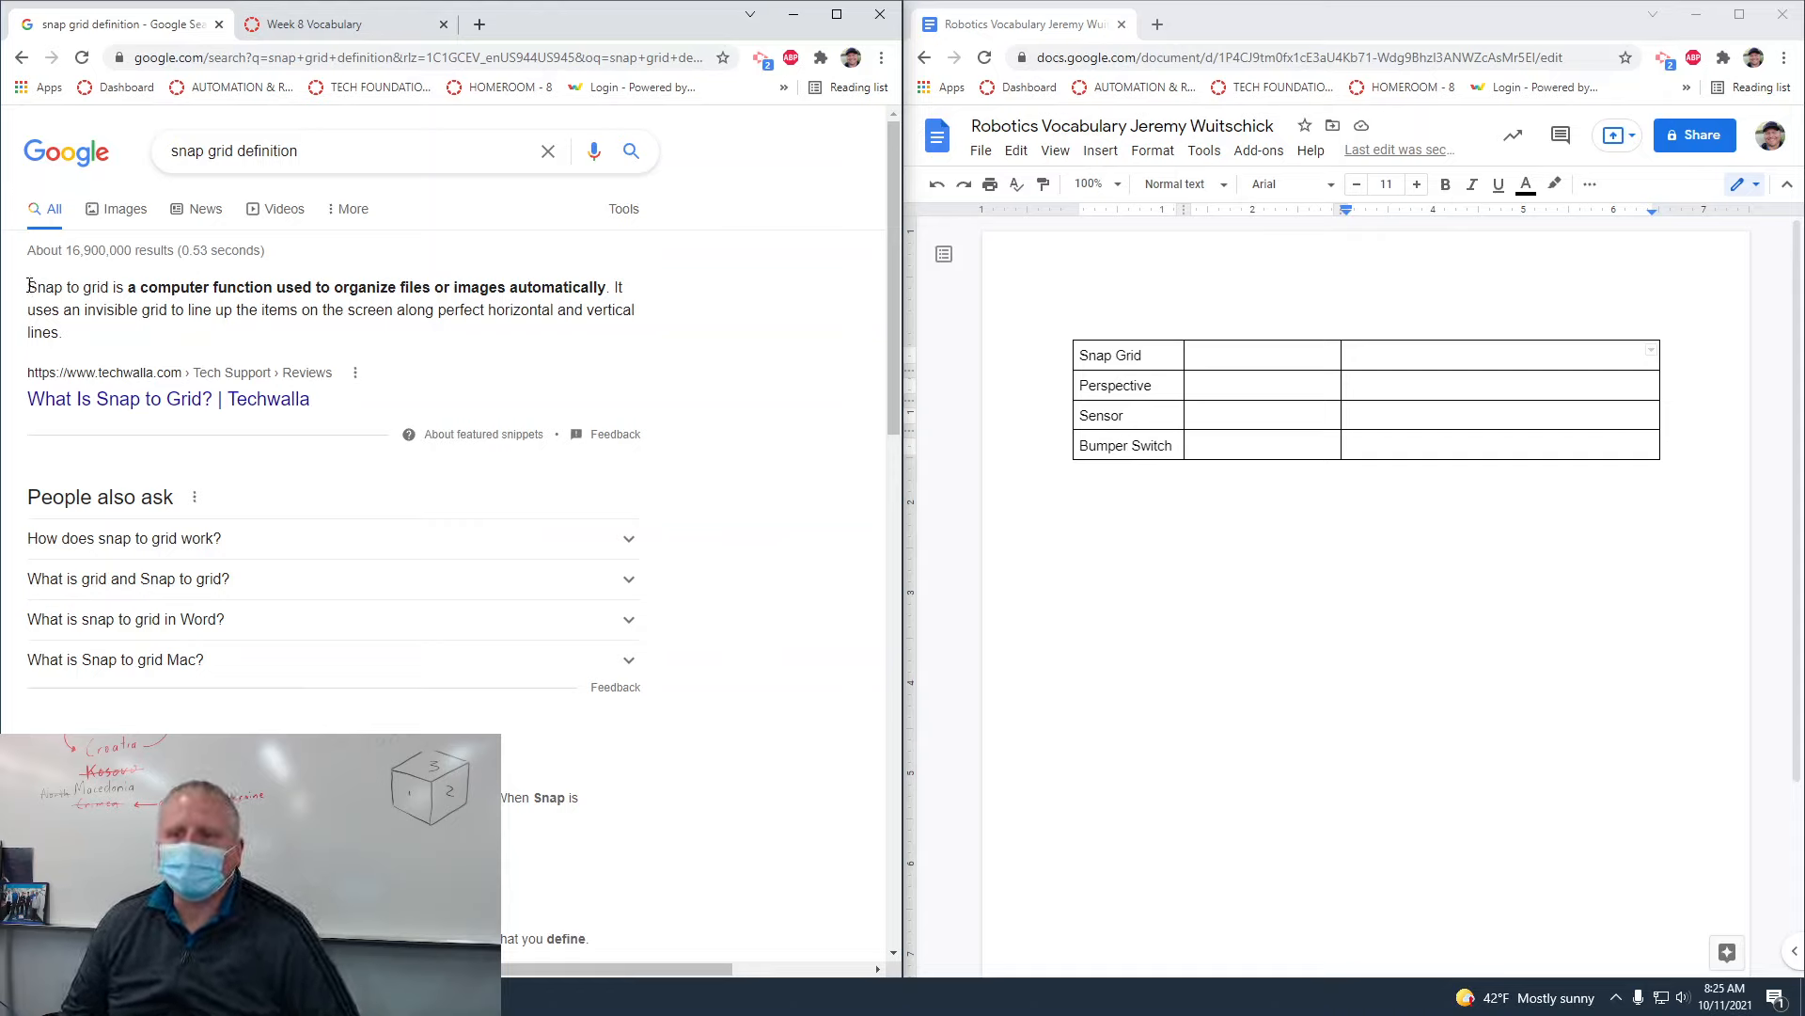
drag(33, 285, 611, 293)
click(616, 296)
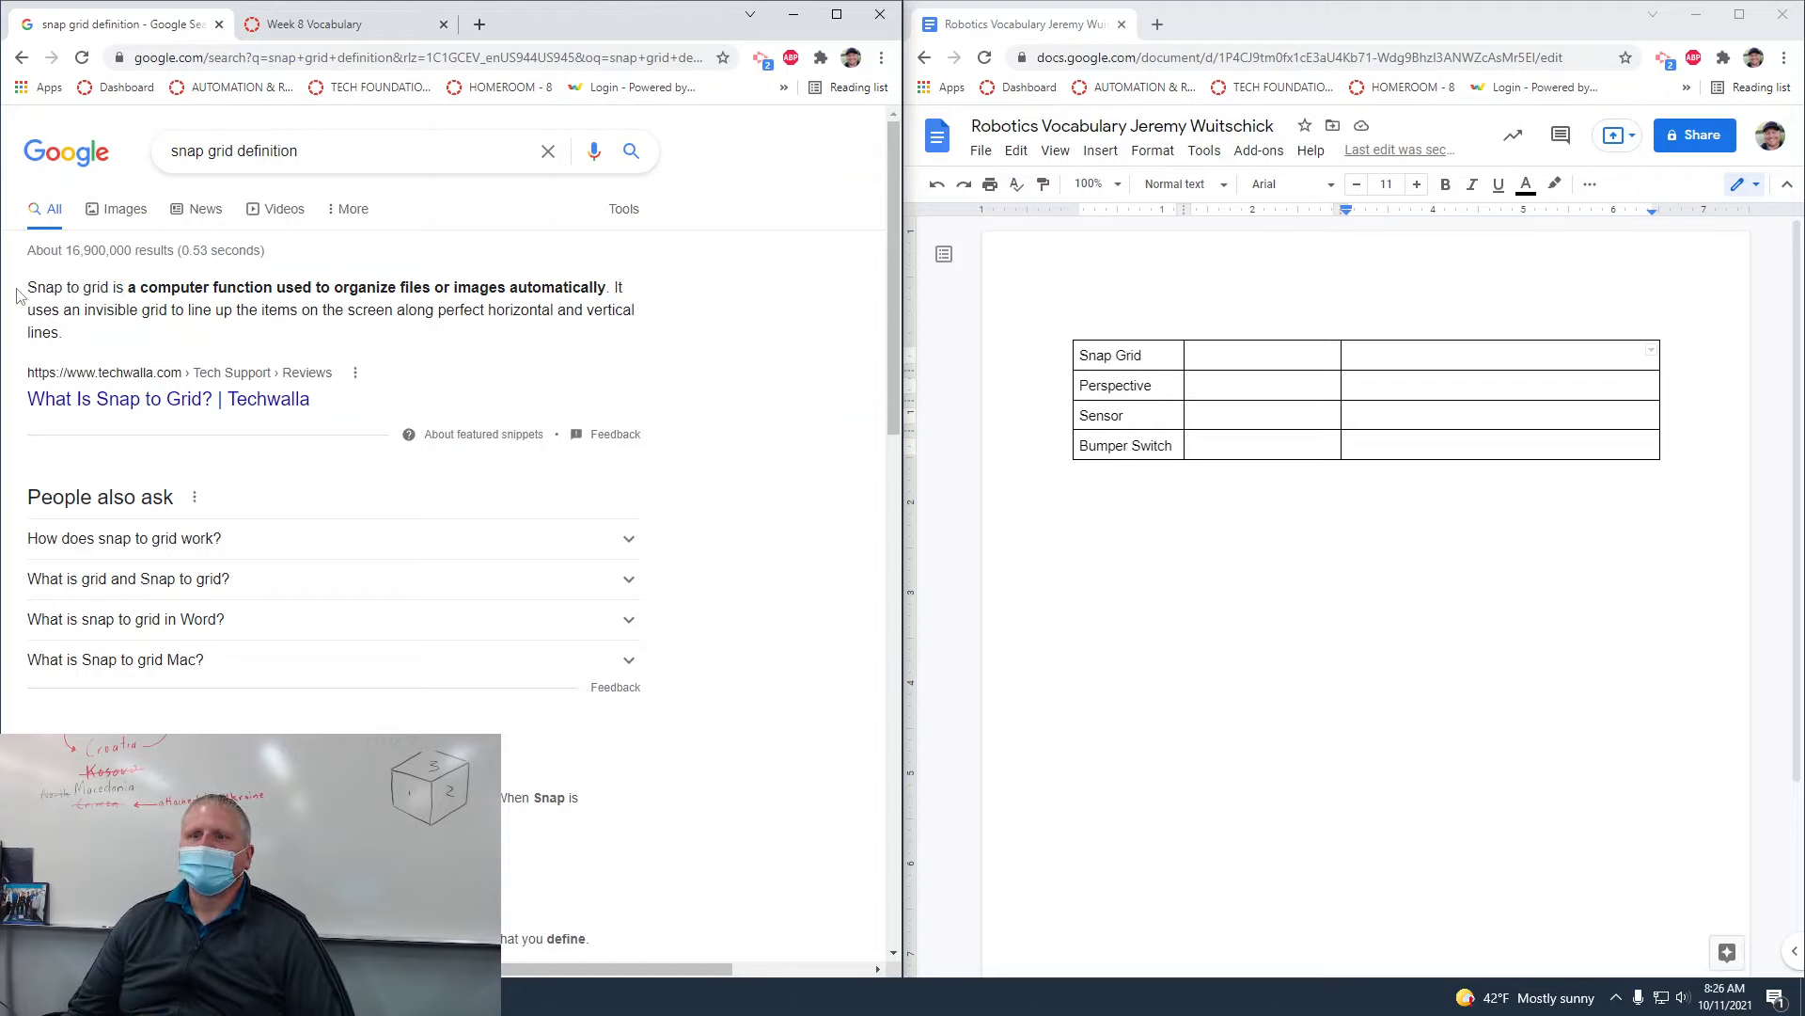
drag(615, 286, 618, 336)
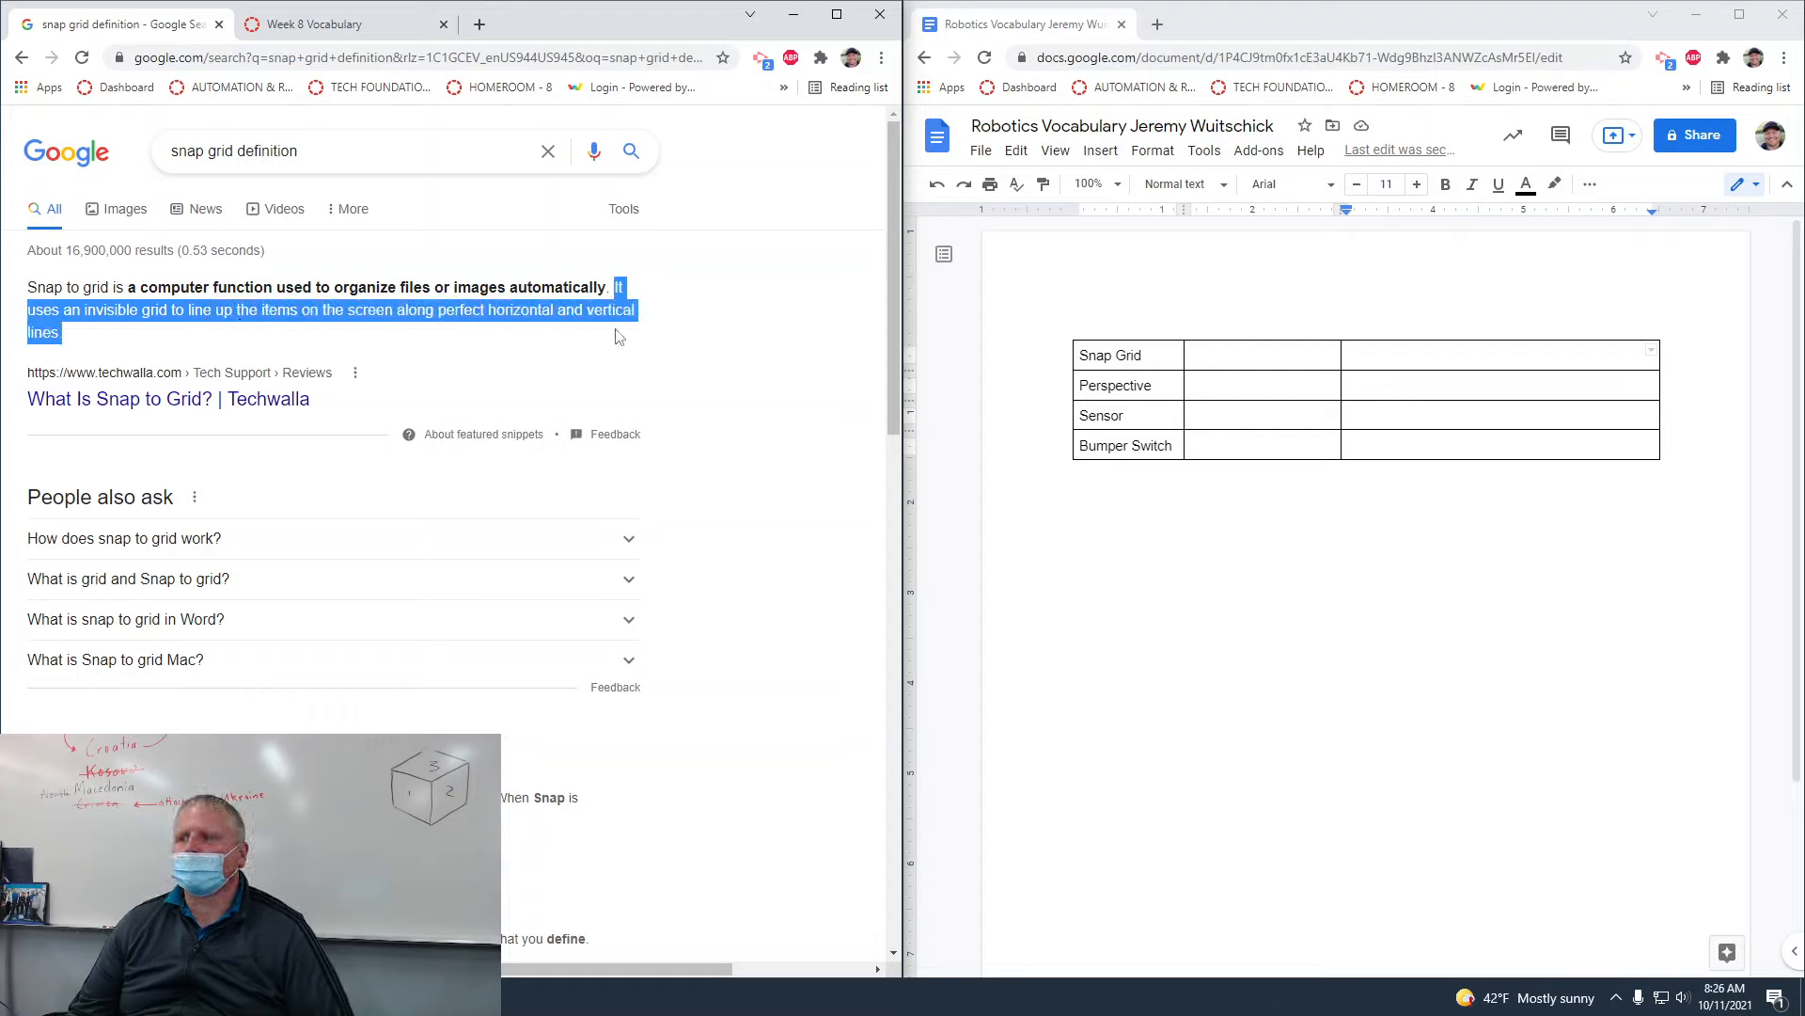
click(555, 340)
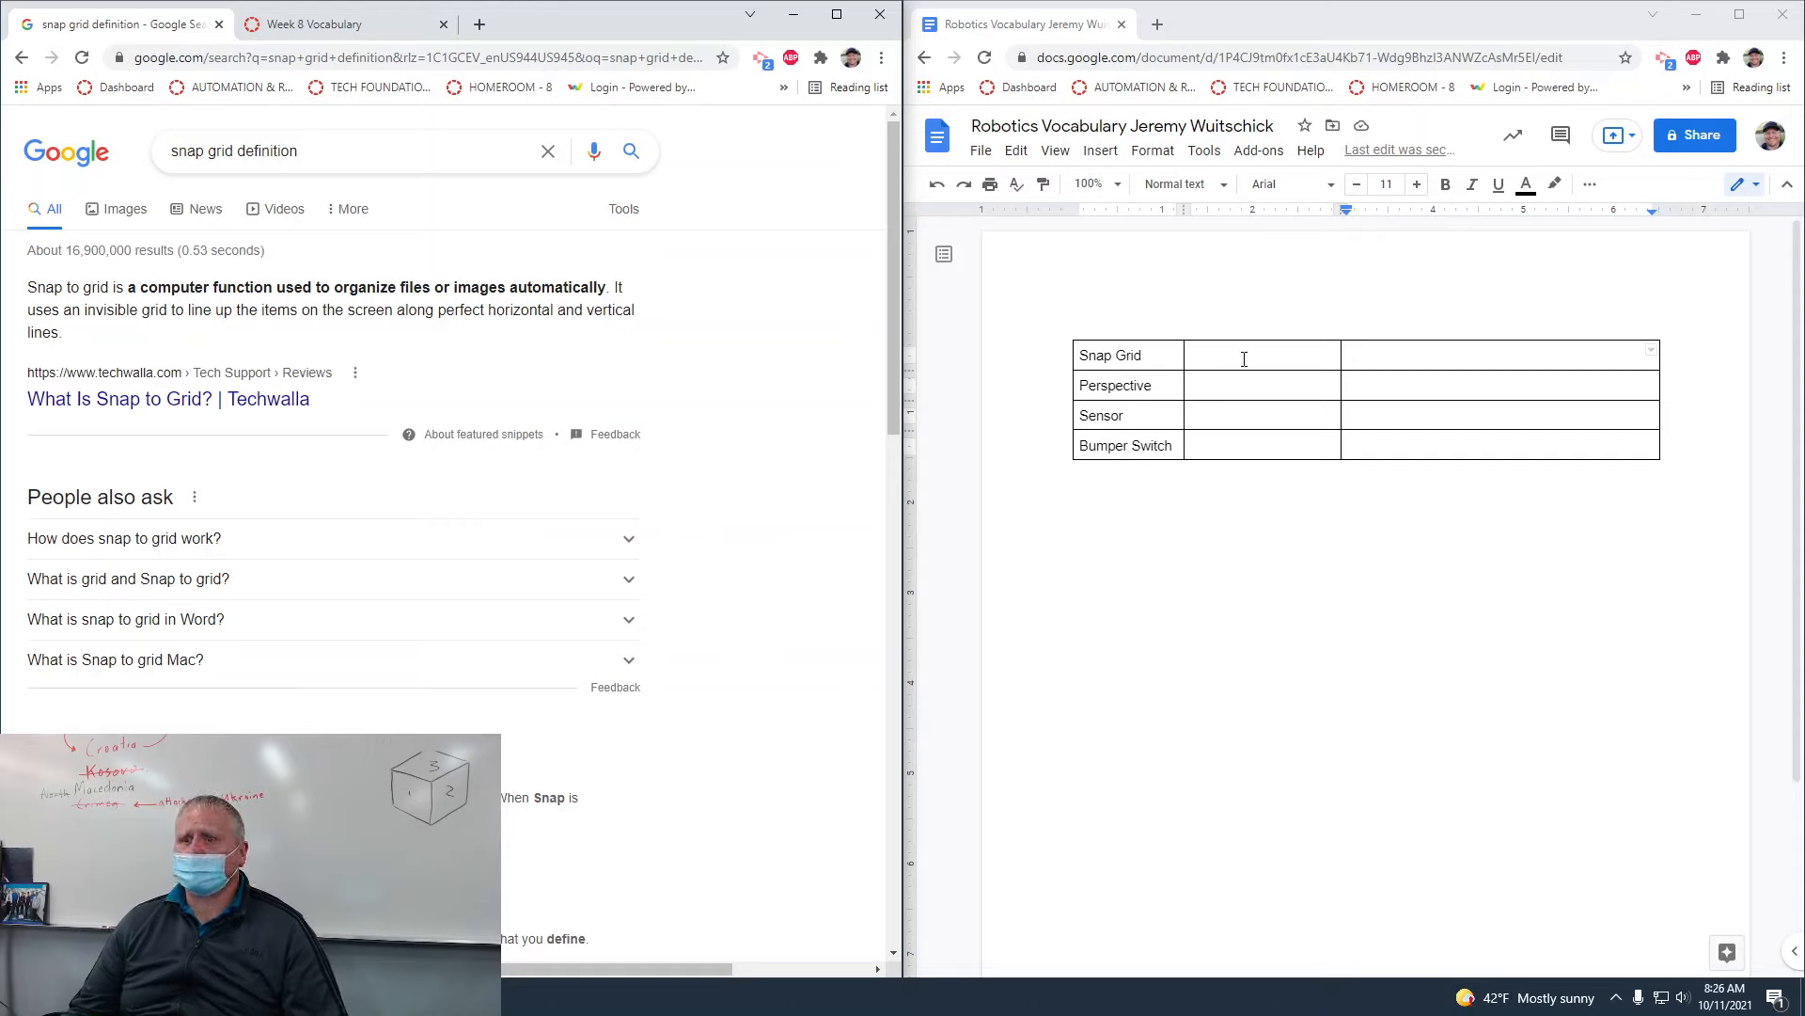
Step: Enter the definition "Uses invisible grid lines to line up objects automatically, vertically and horizontally" in the third column of the Snap Grid row
double_click(1408, 357)
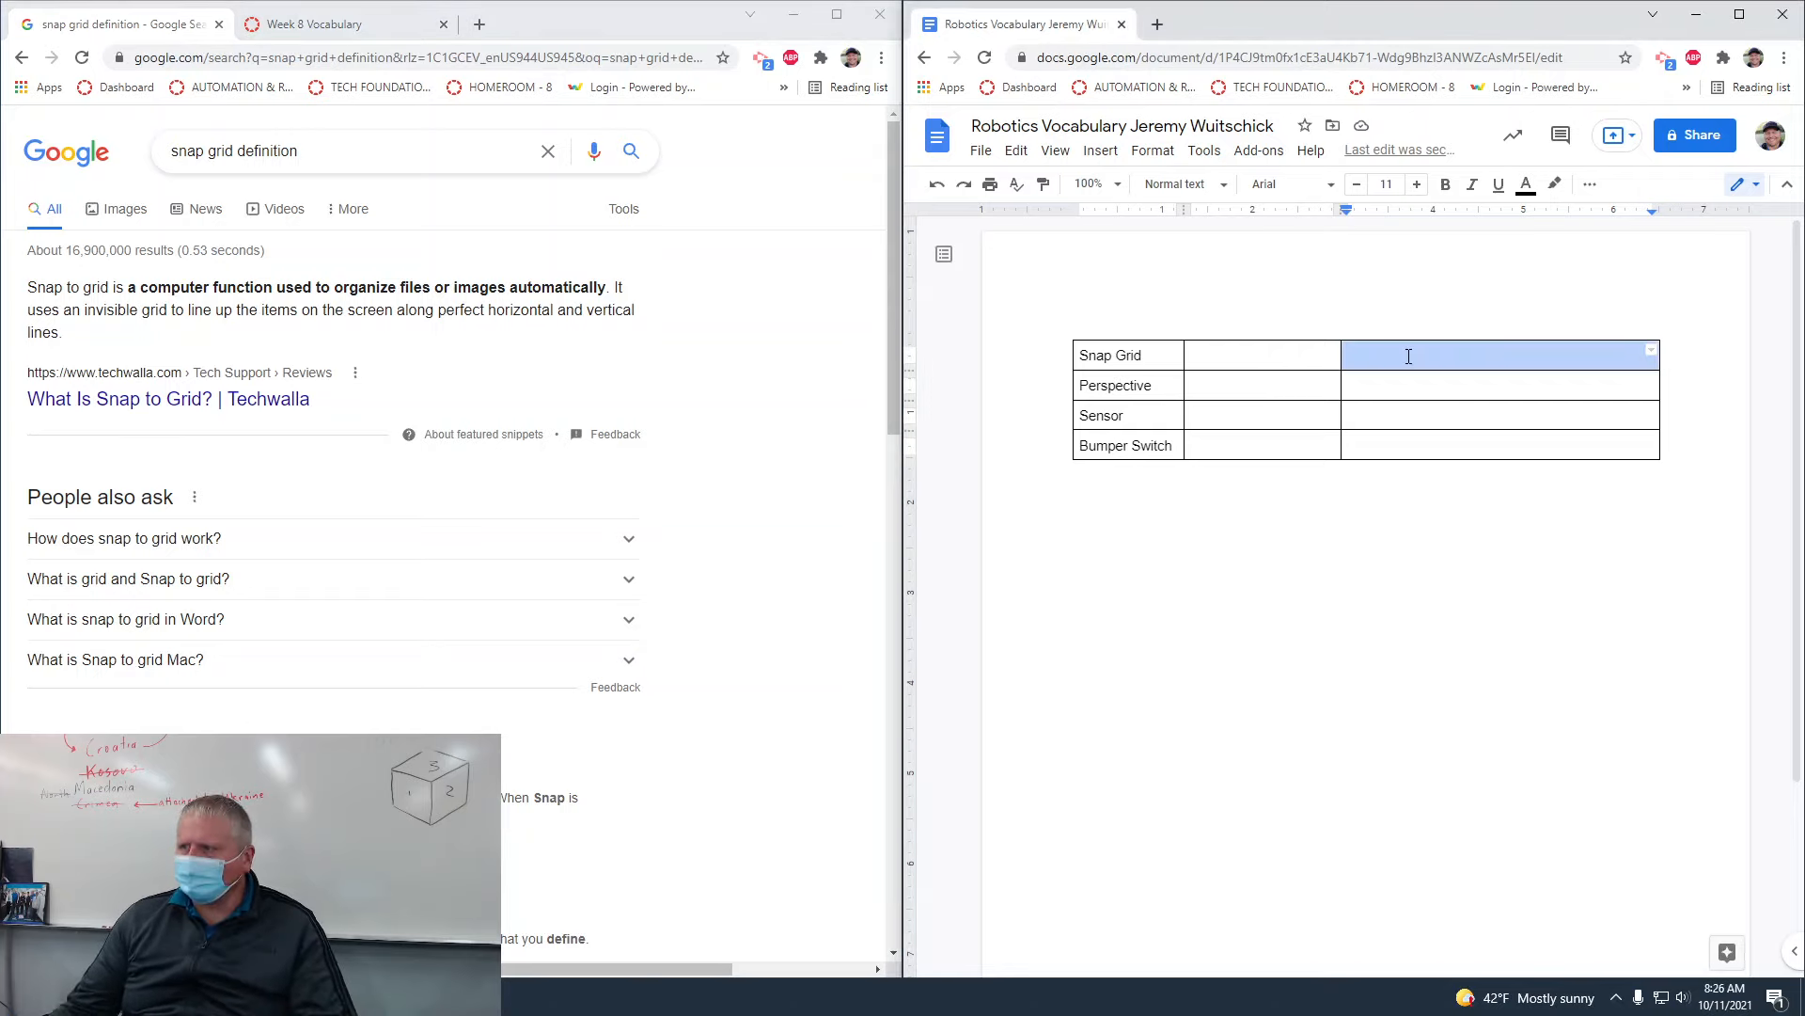
click(1409, 356)
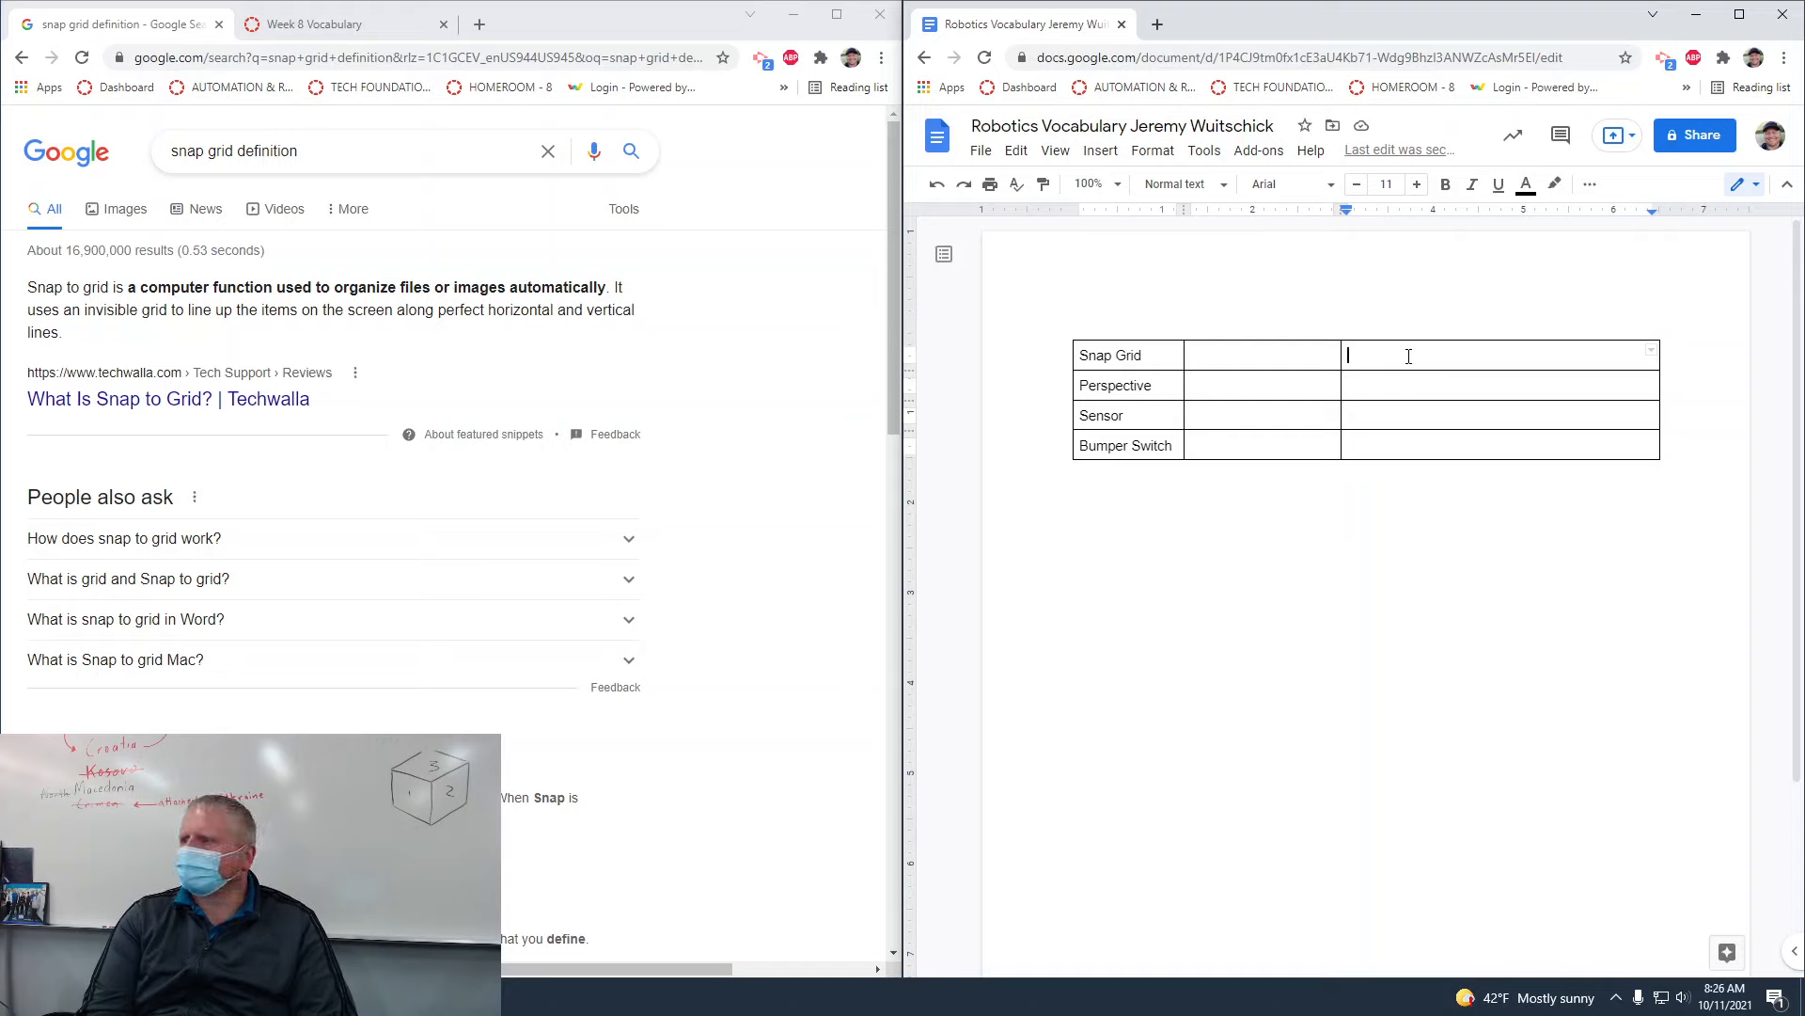
text(Uses inv)
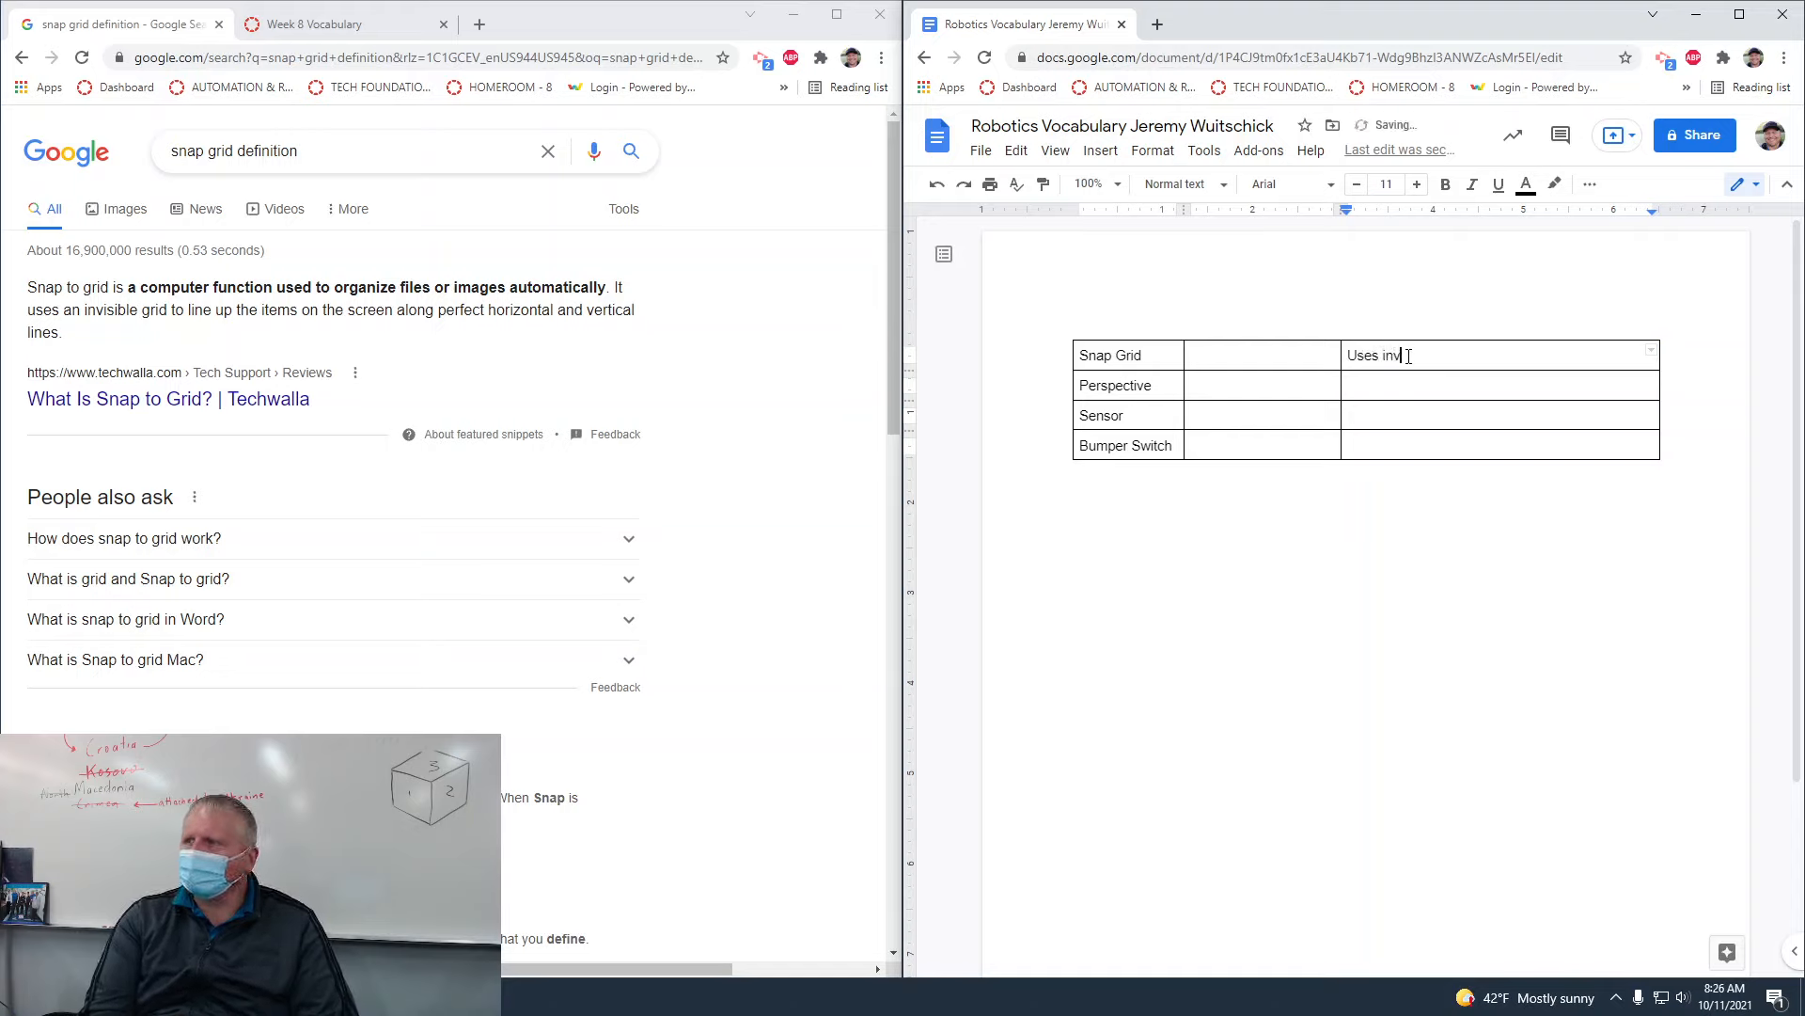
text(isible gri)
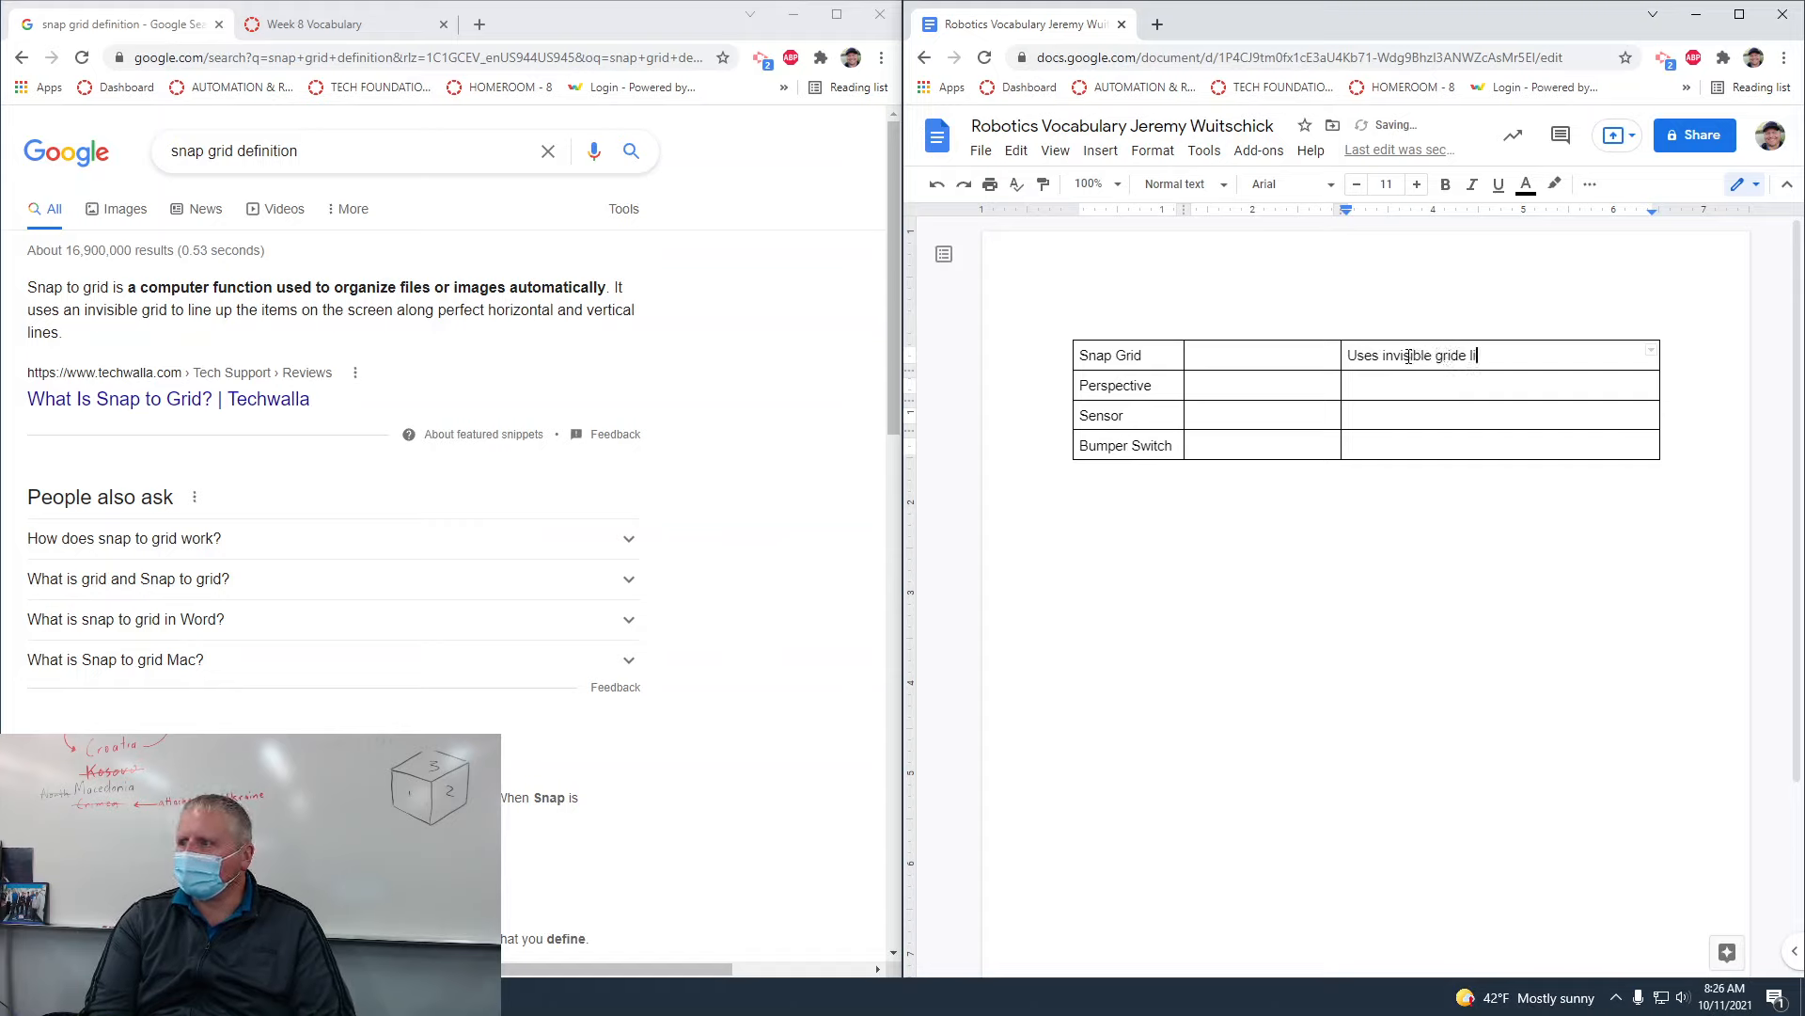
text(d lines )
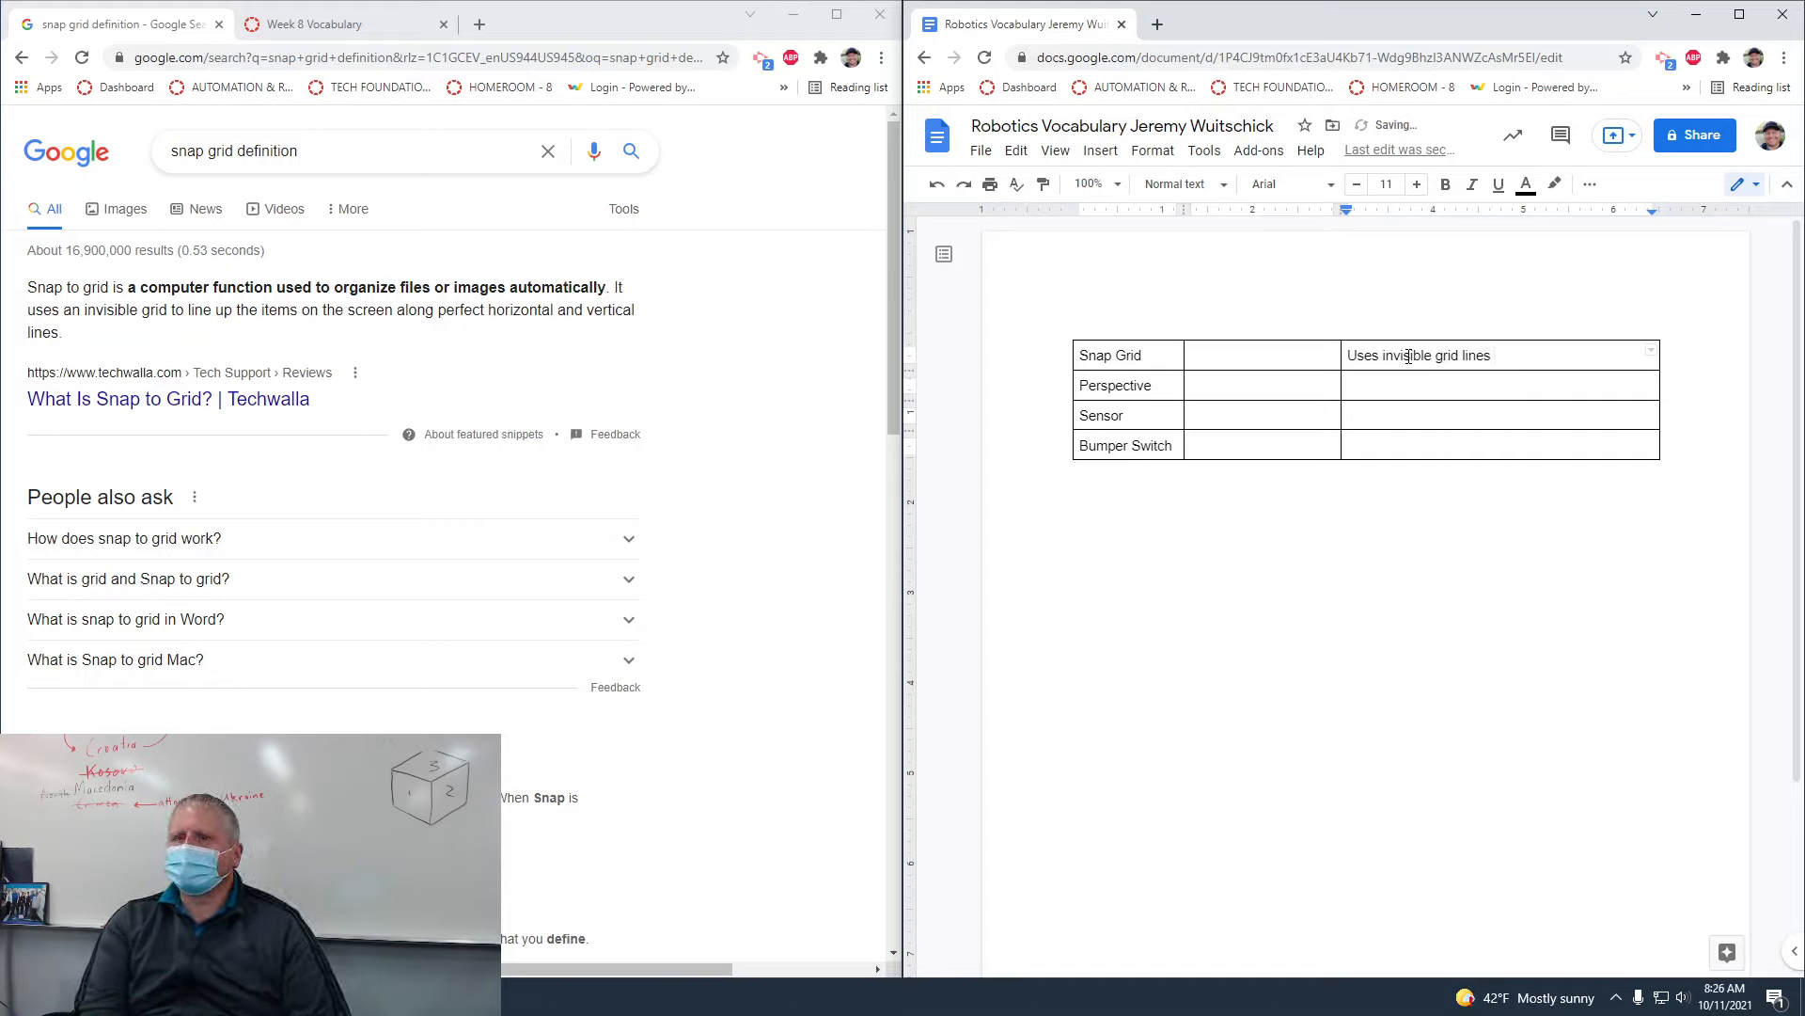
text(to )
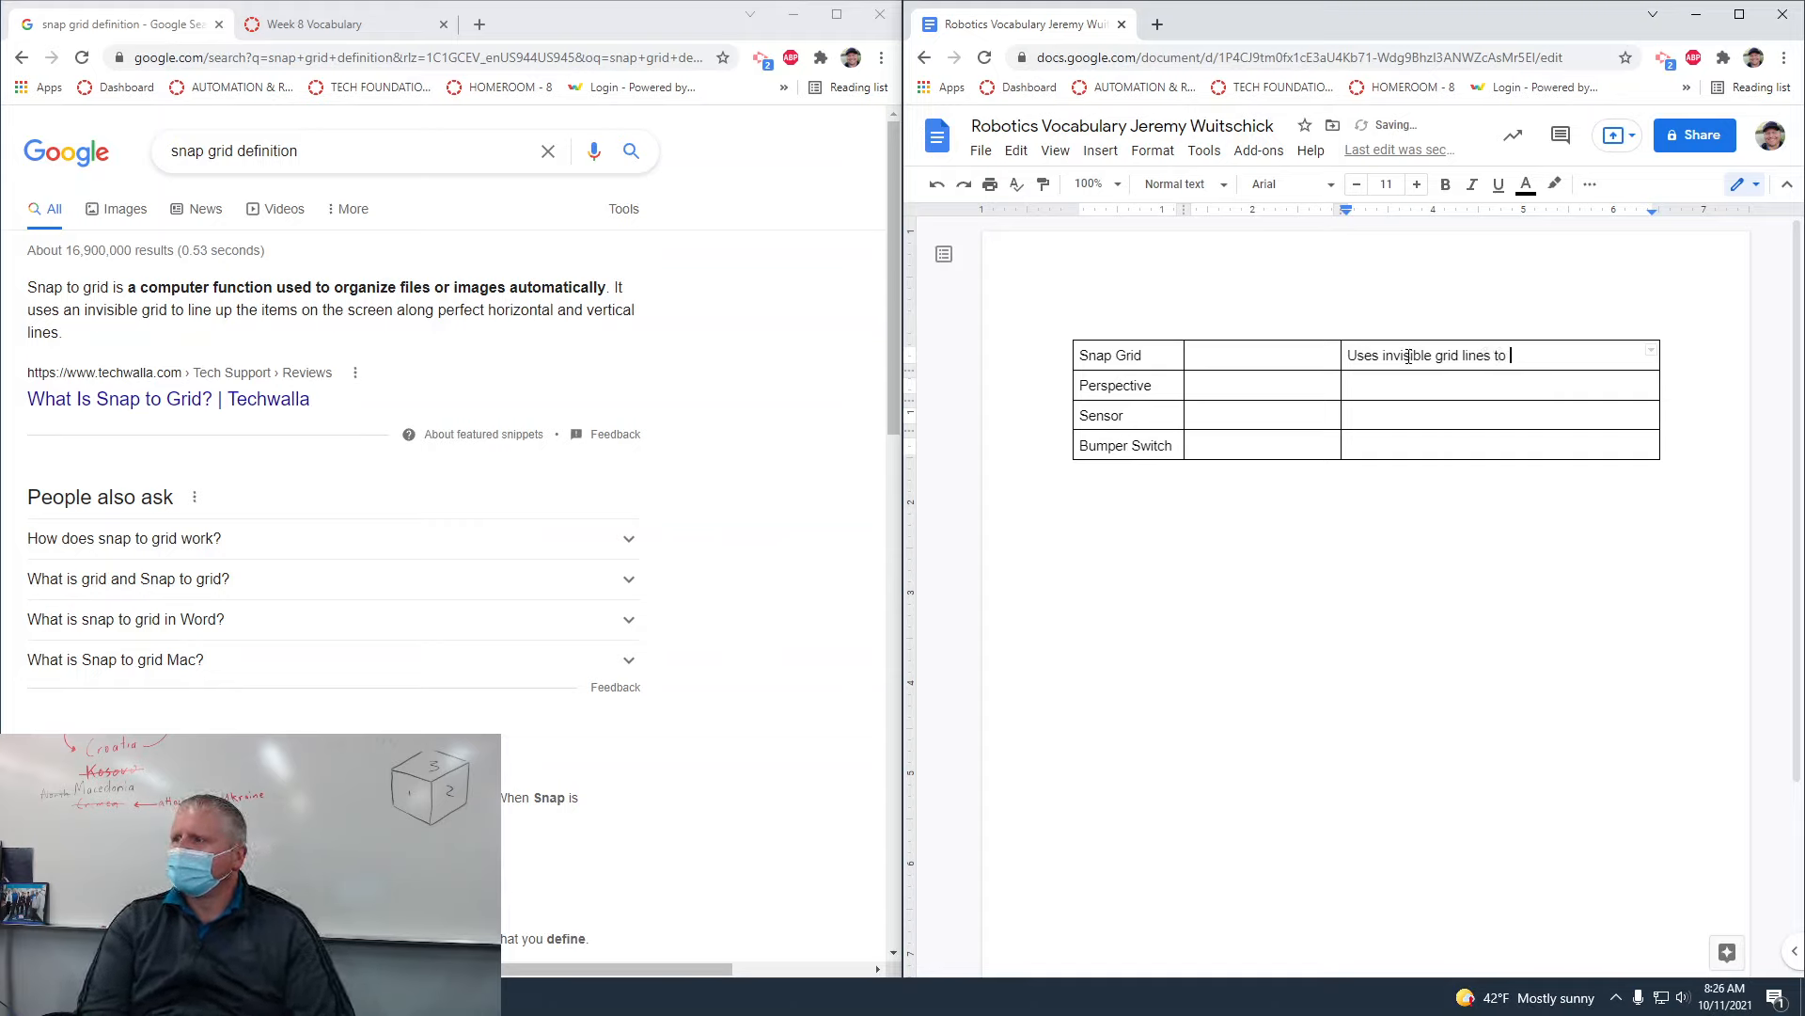
text(line up o)
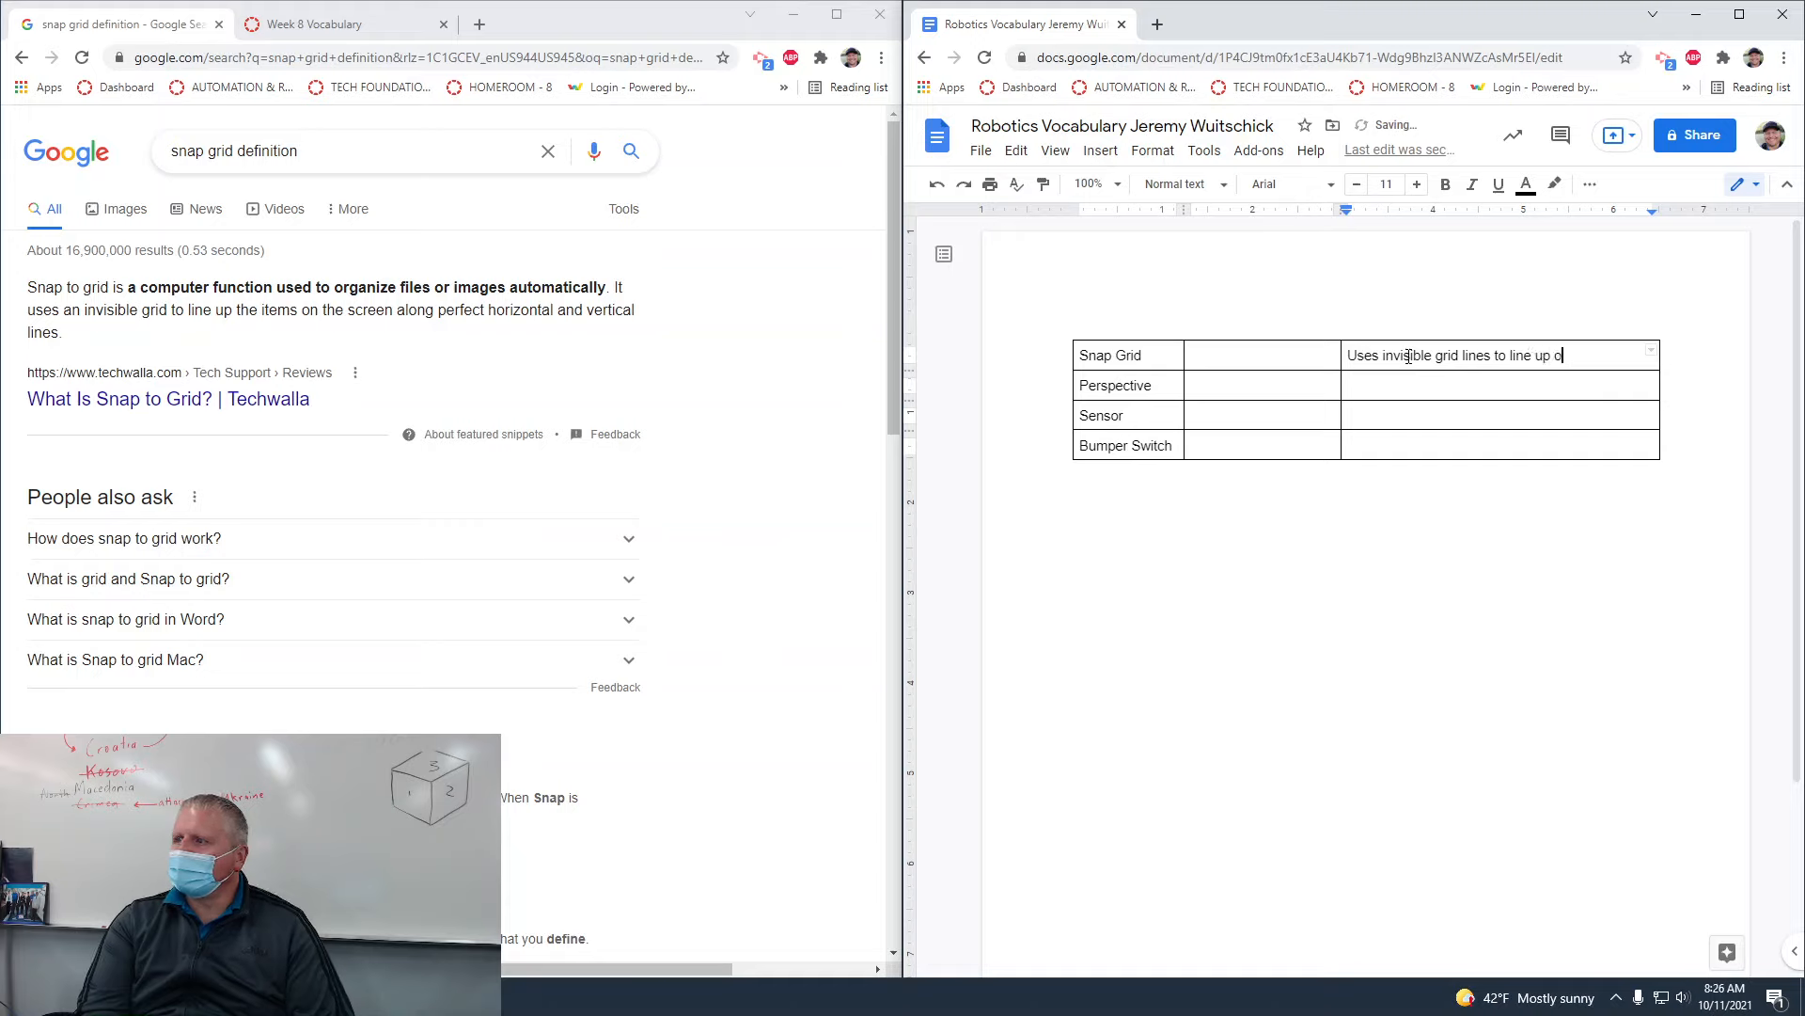
text(bjects )
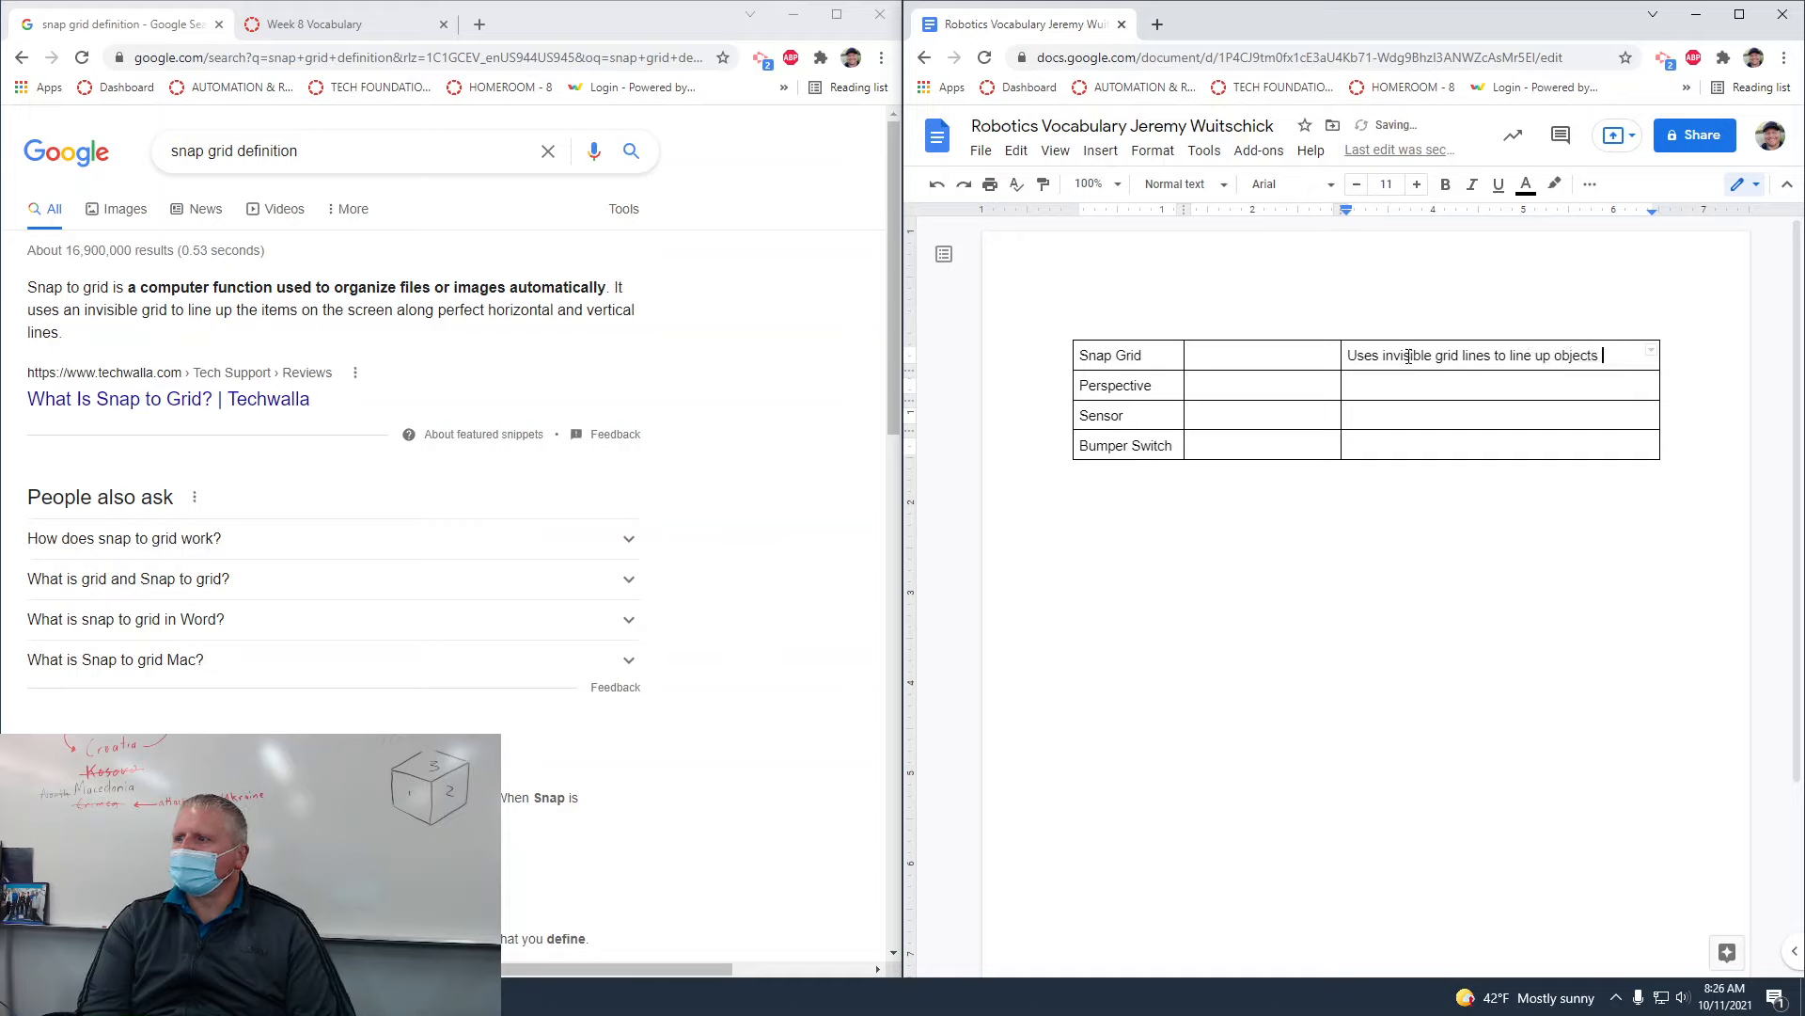
text(automa)
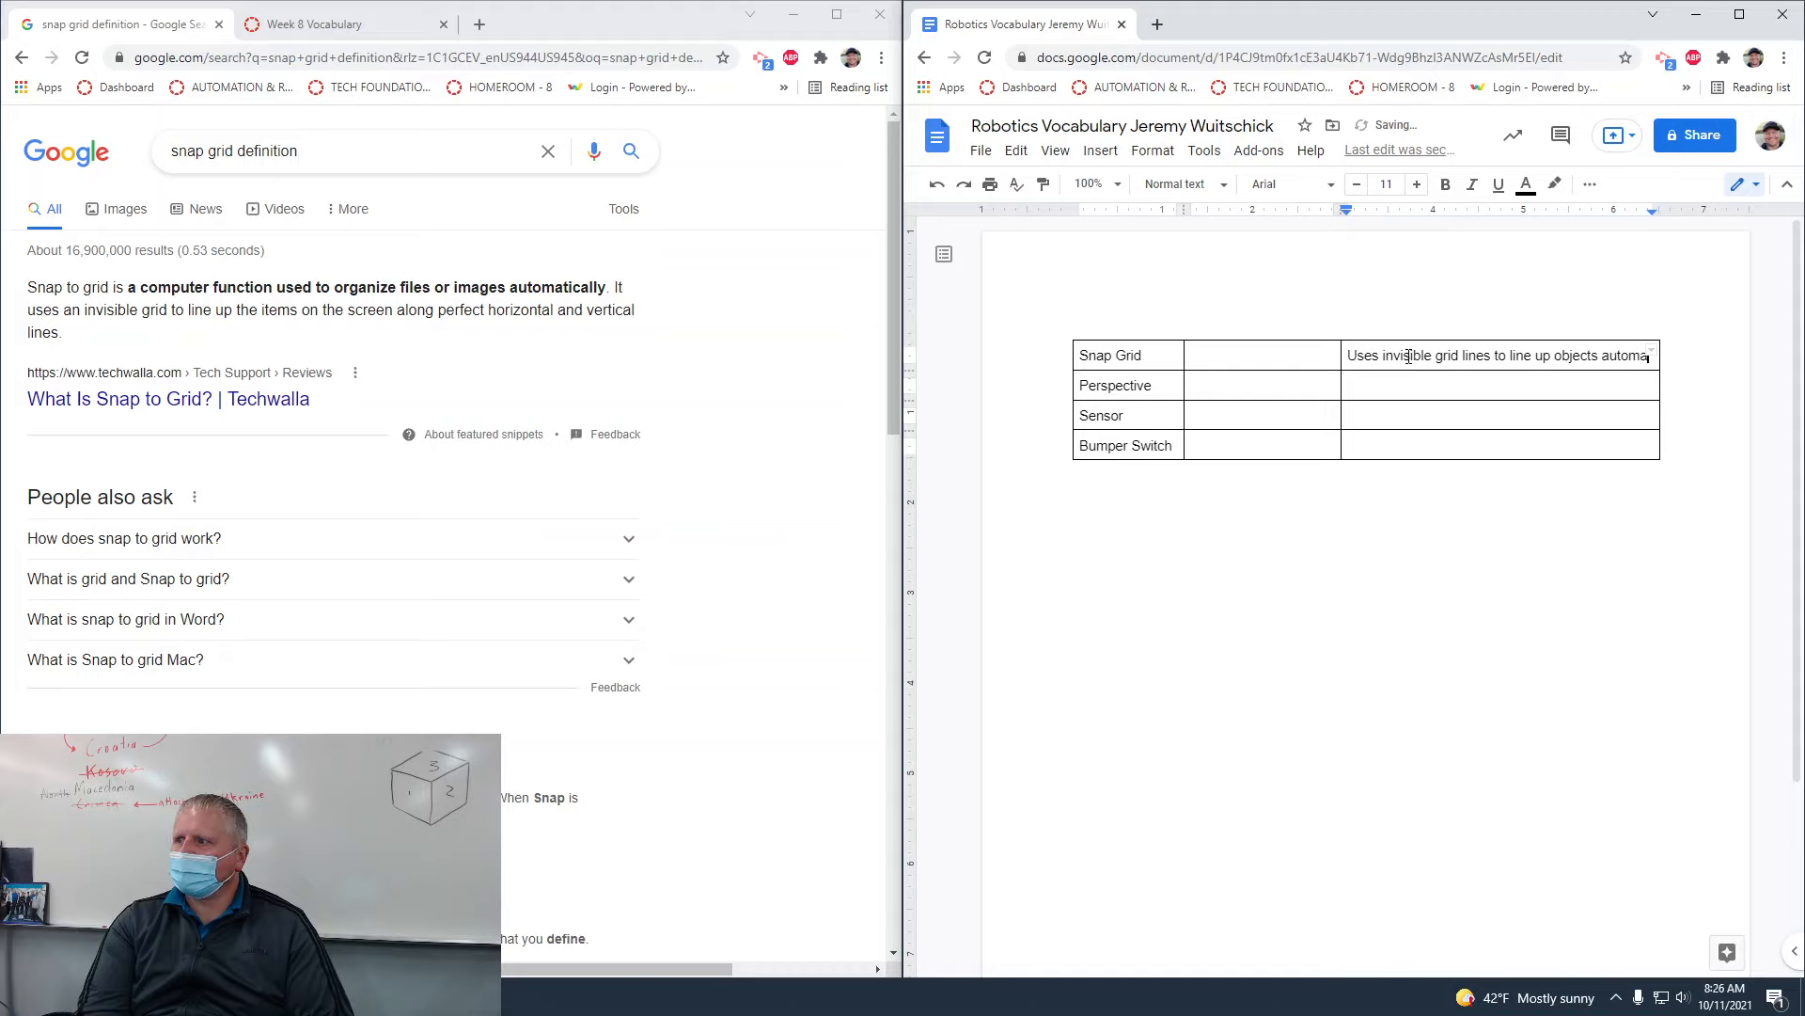
text(tically)
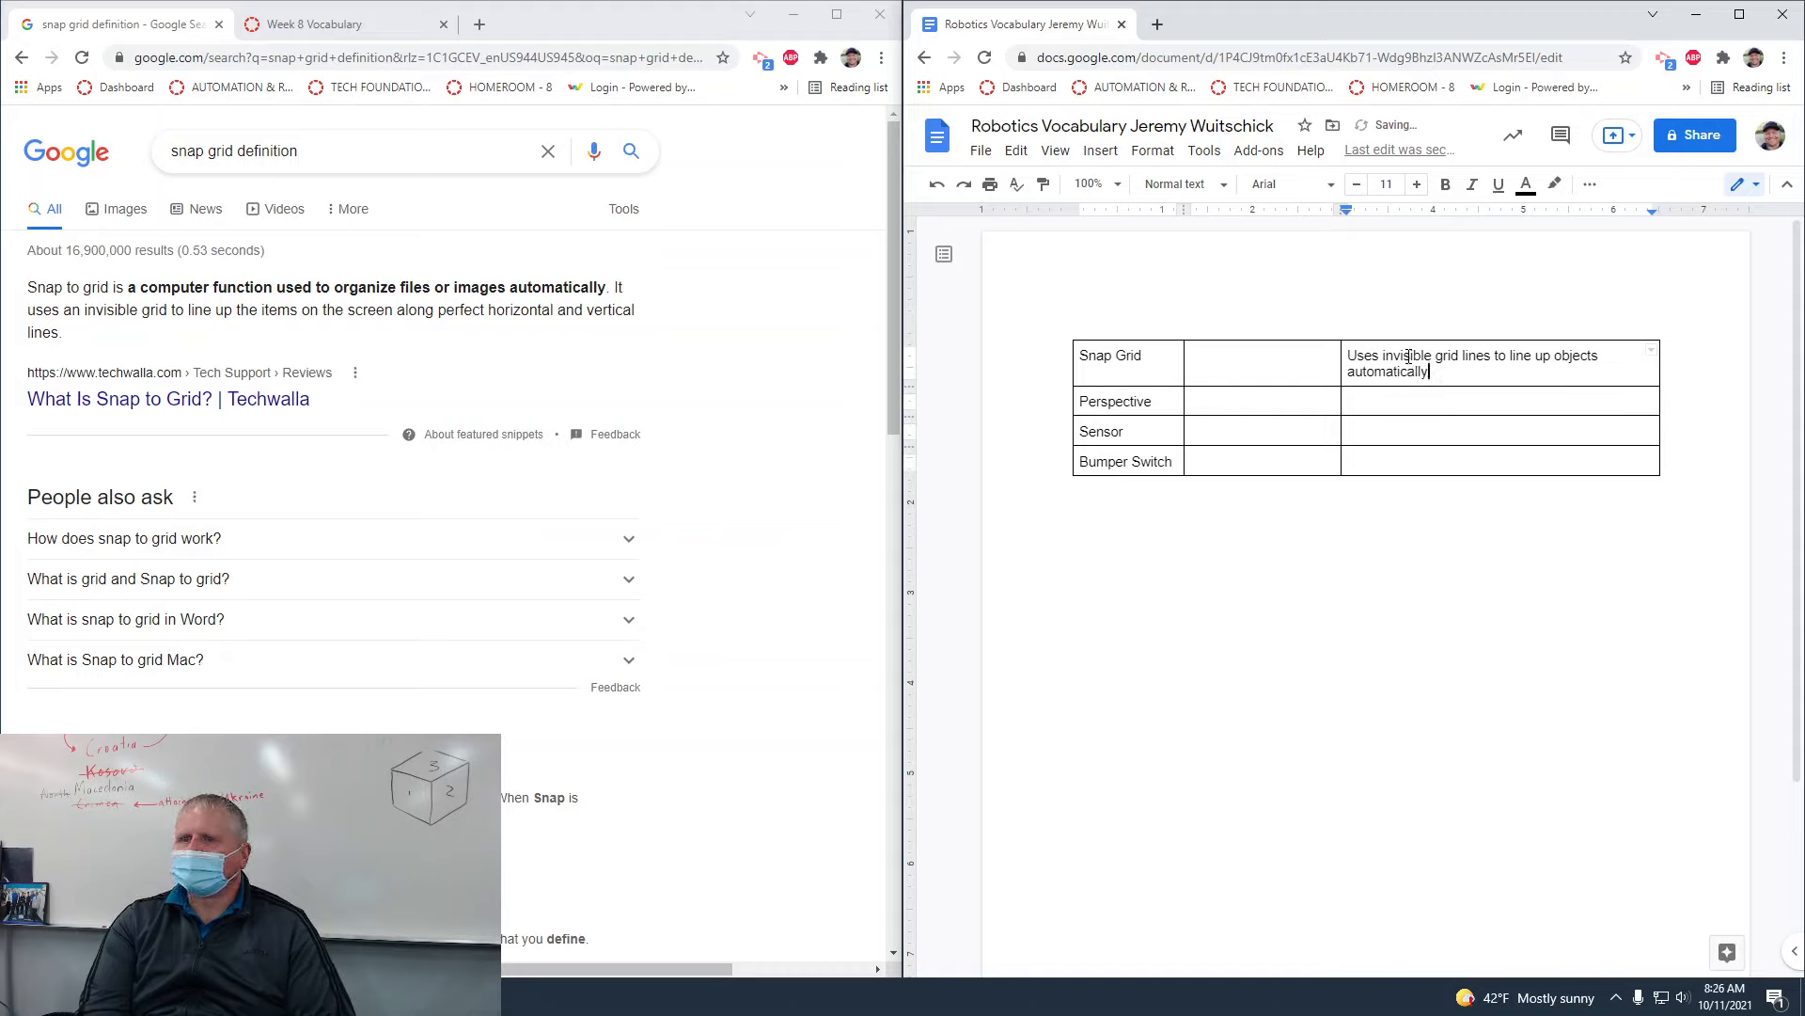
text(, verticall)
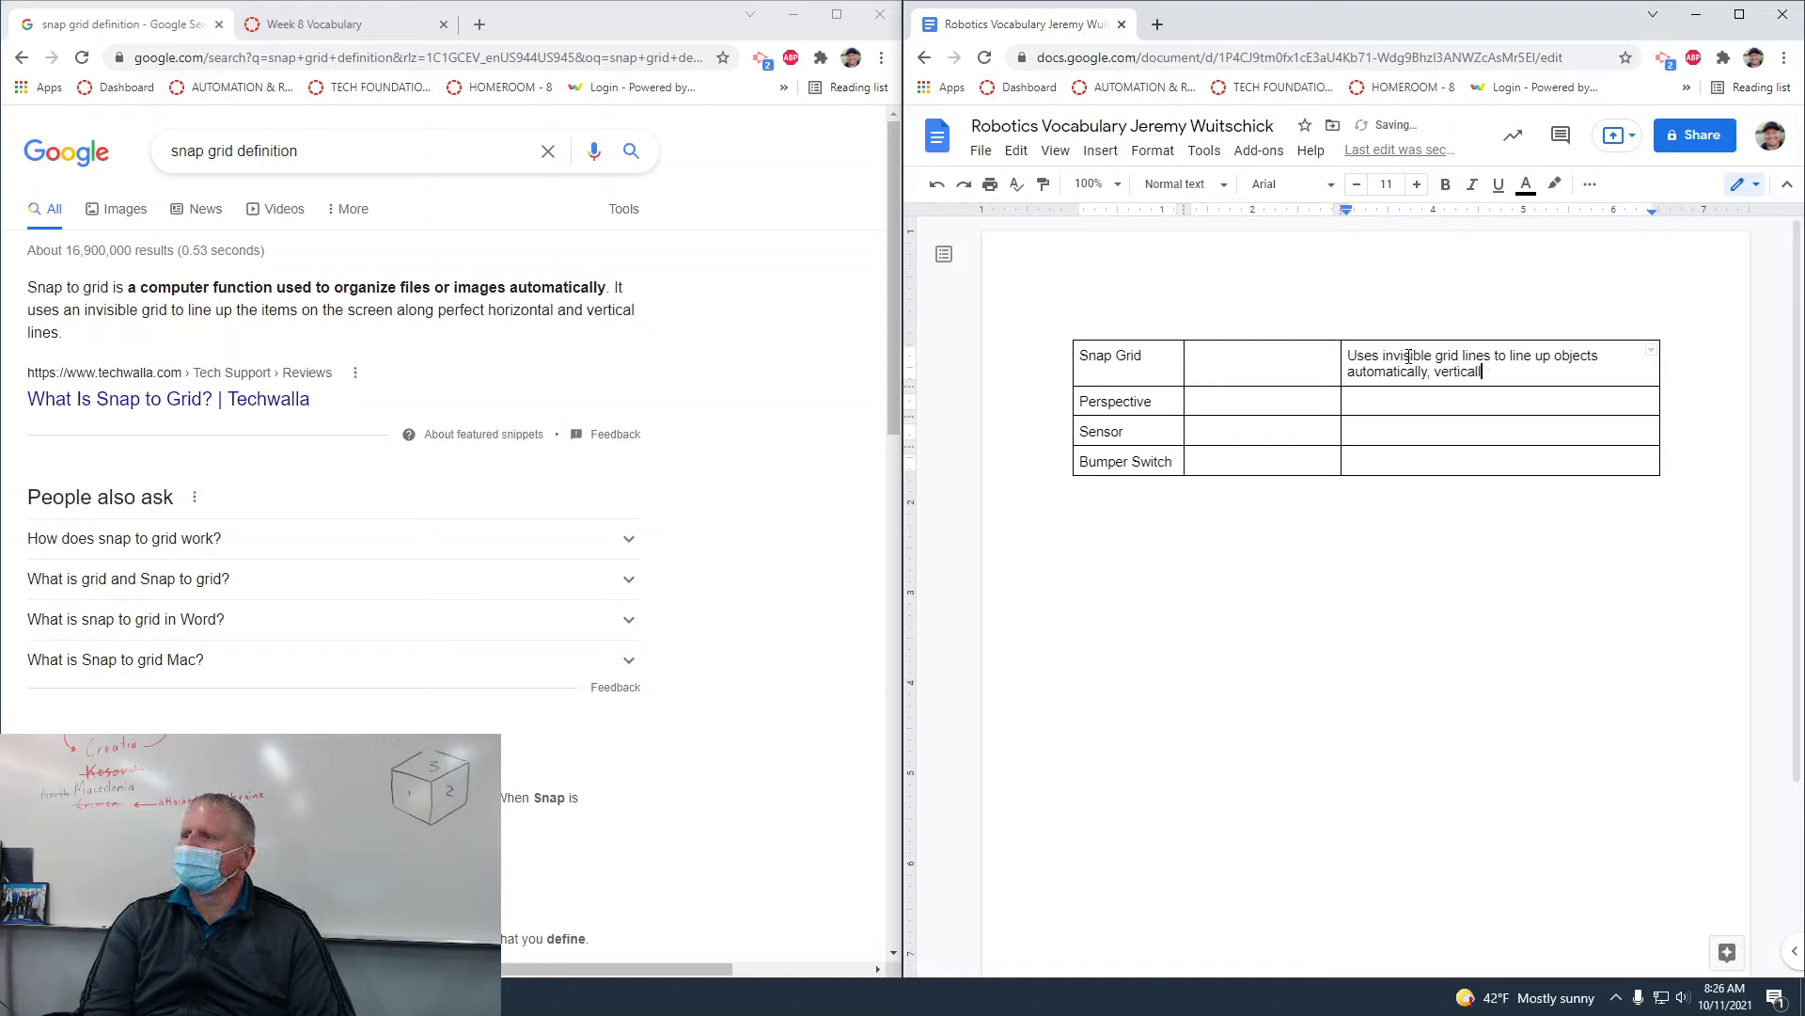
text(y and ho)
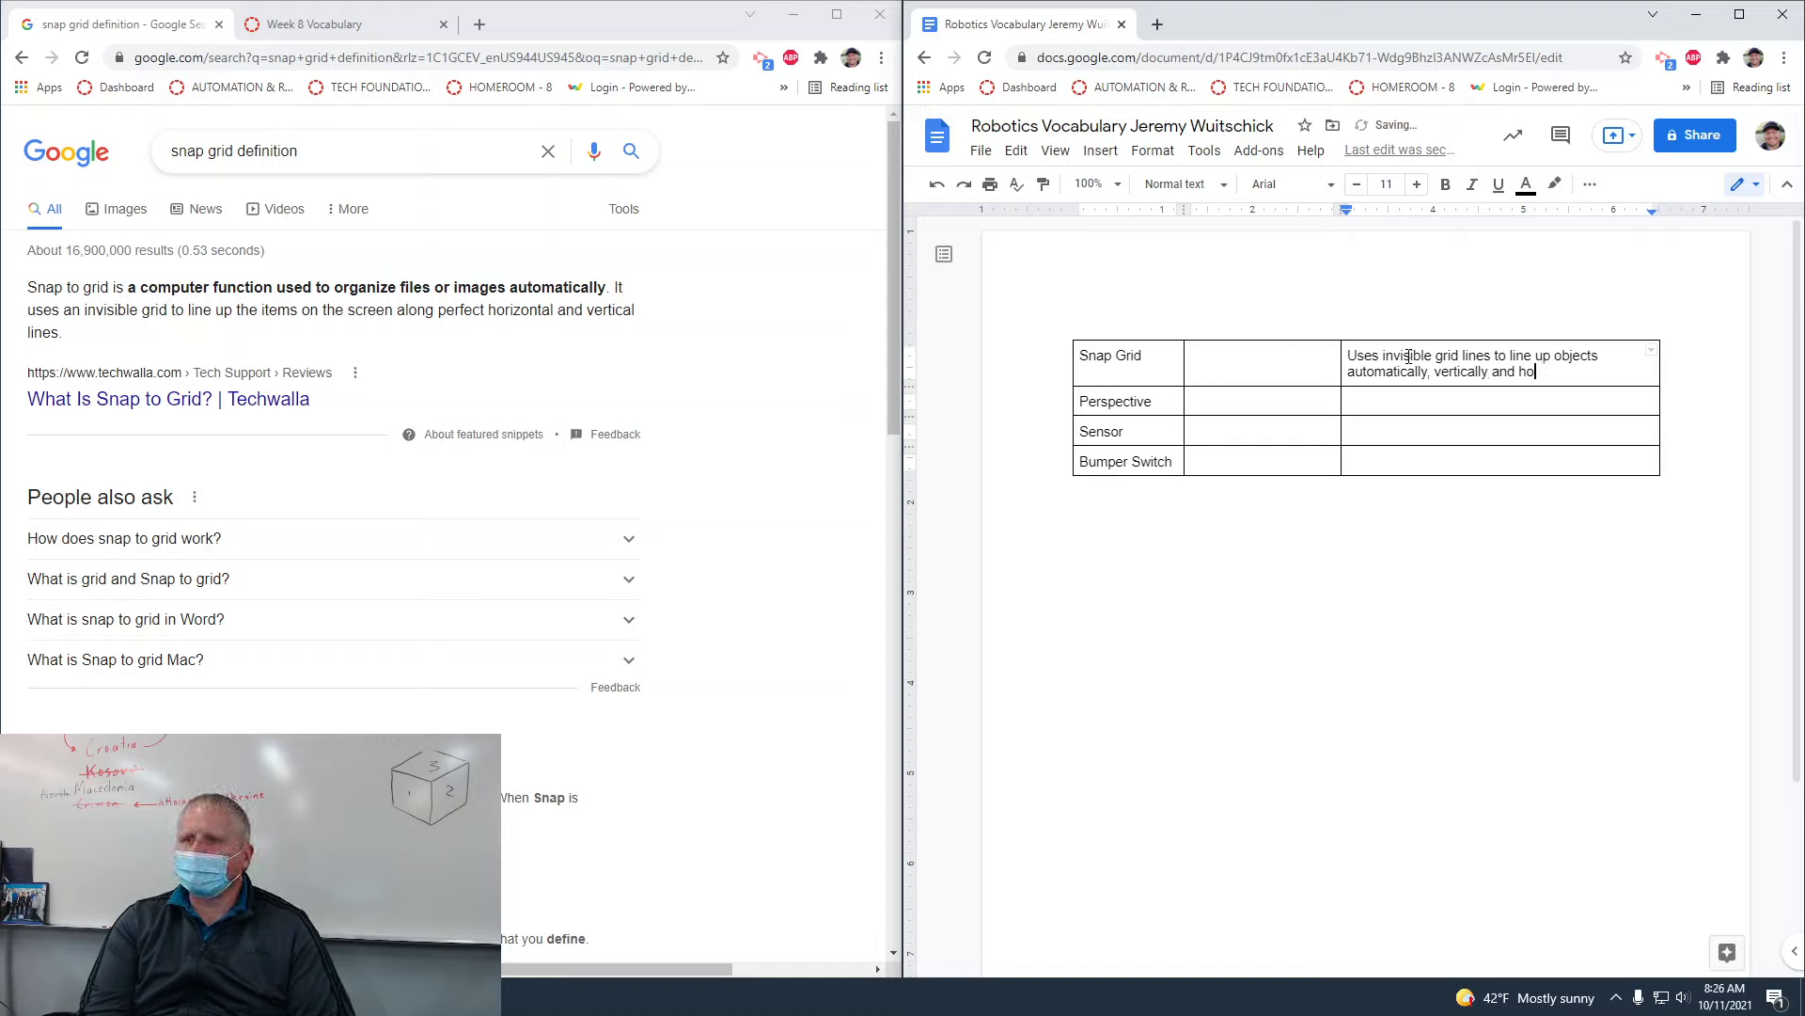
text(rizontally)
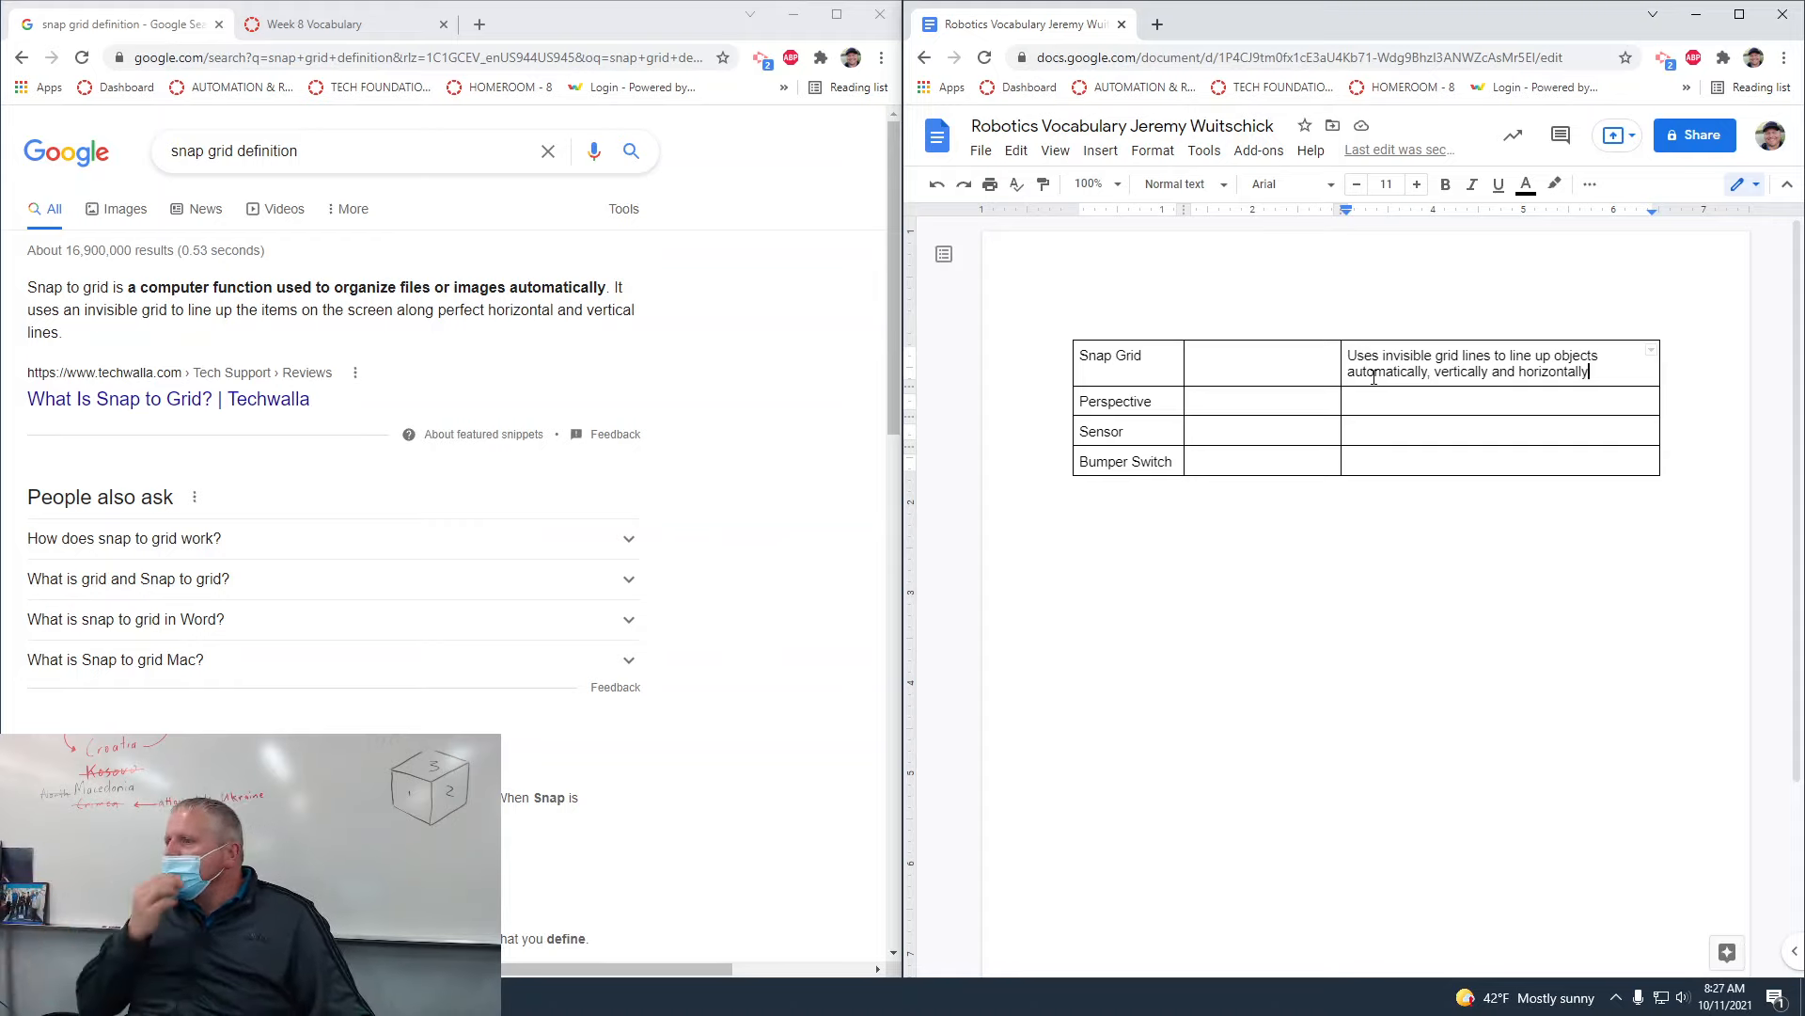
Step: Browse the image results for the snap grid definition search and preview the Altium PCB grids picture
click(126, 218)
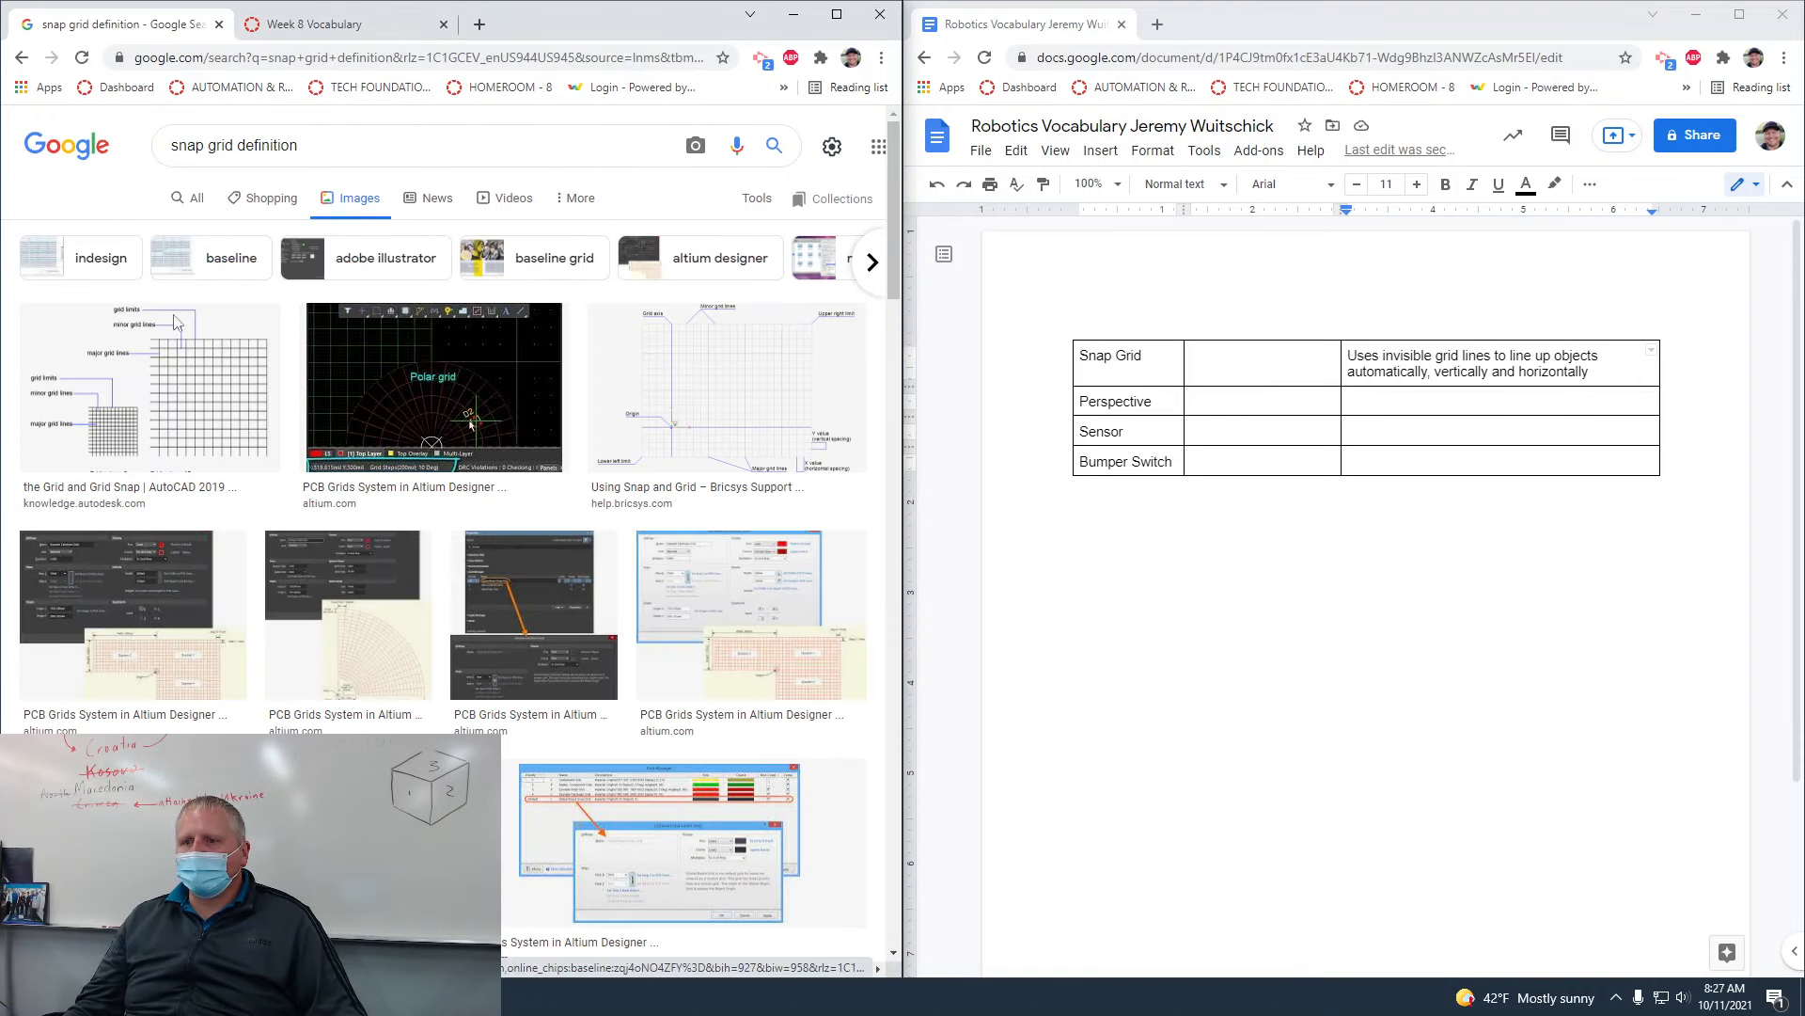
scroll(259, 544, down, 5)
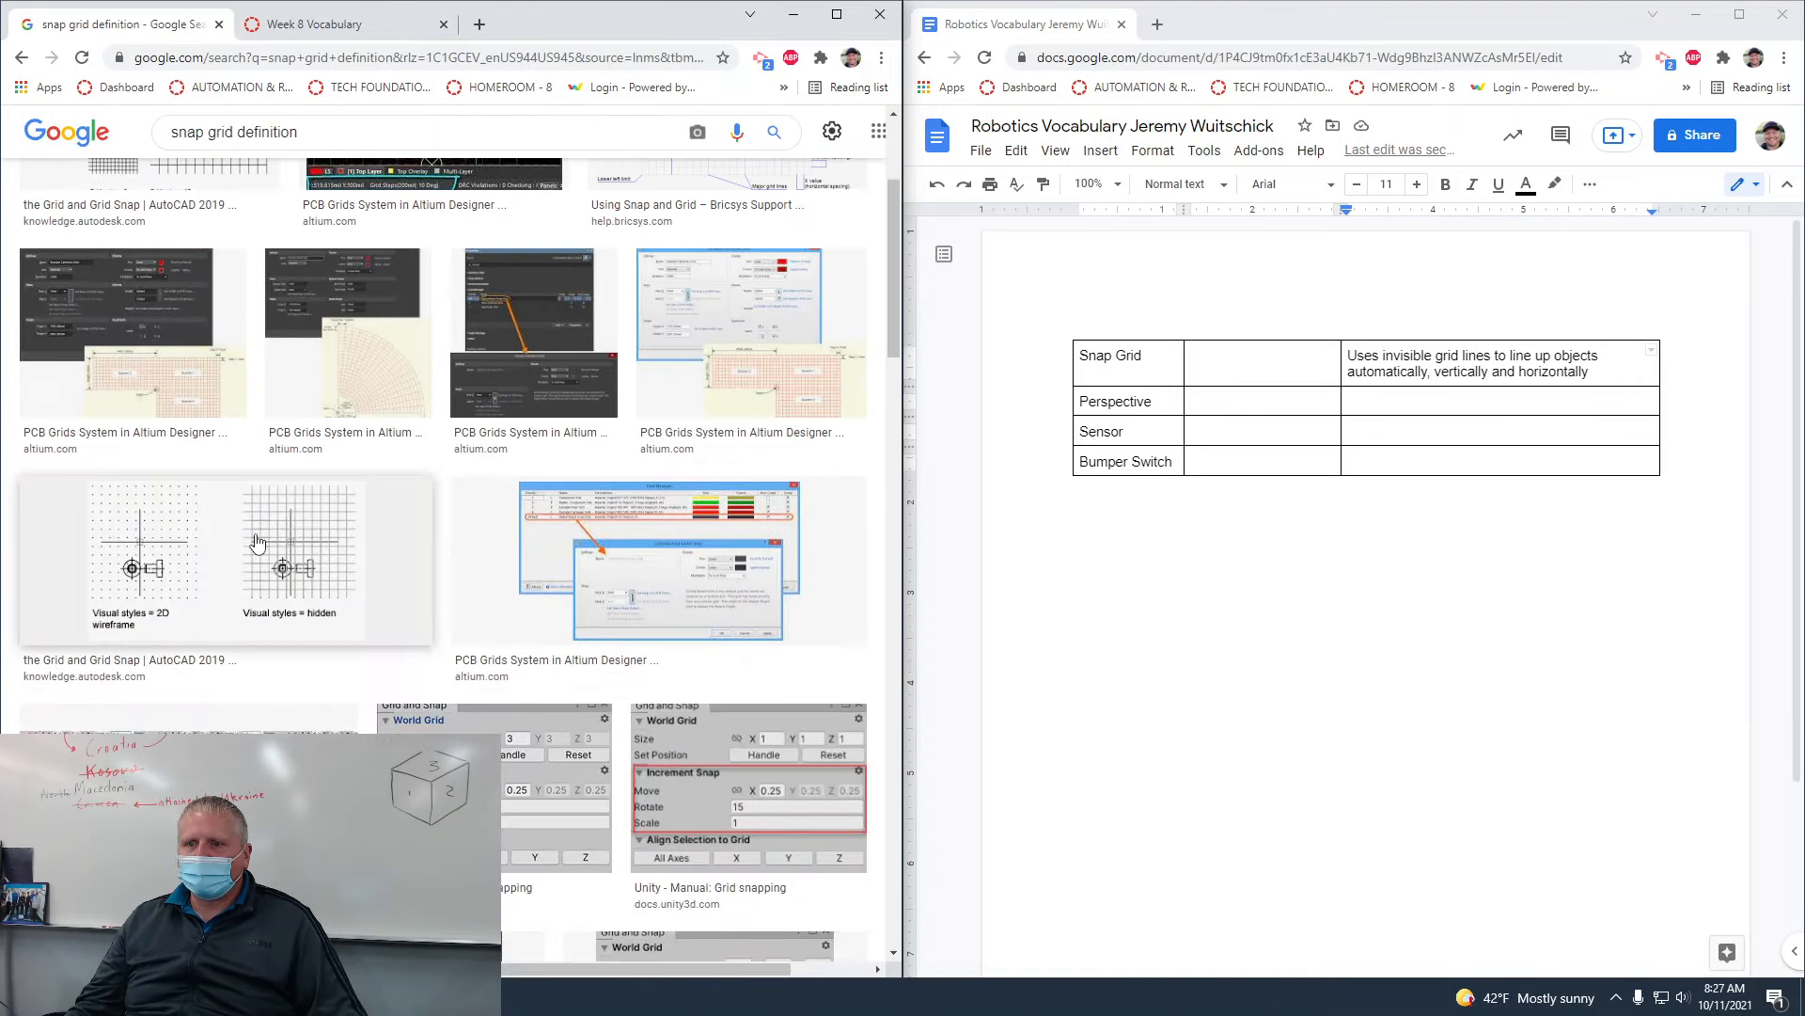
scroll(237, 562, up, 5)
scroll(239, 560, down, 2)
scroll(240, 560, down, 1)
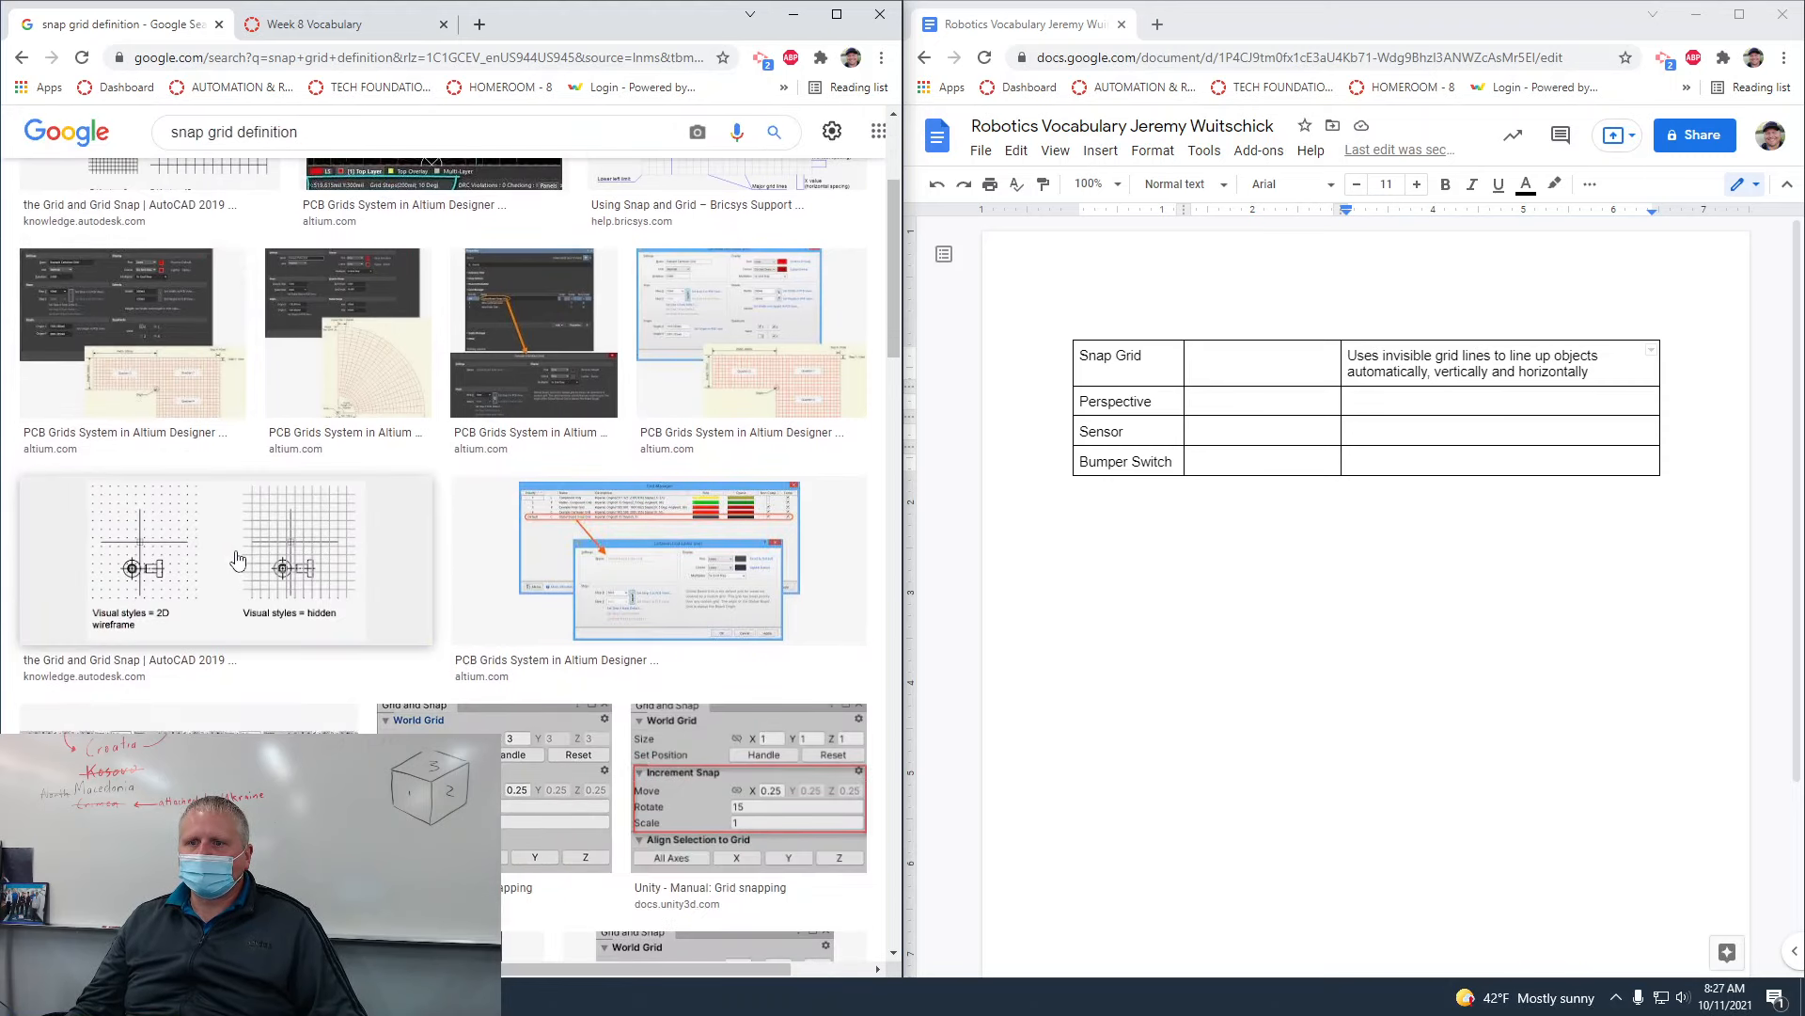
scroll(237, 560, up, 3)
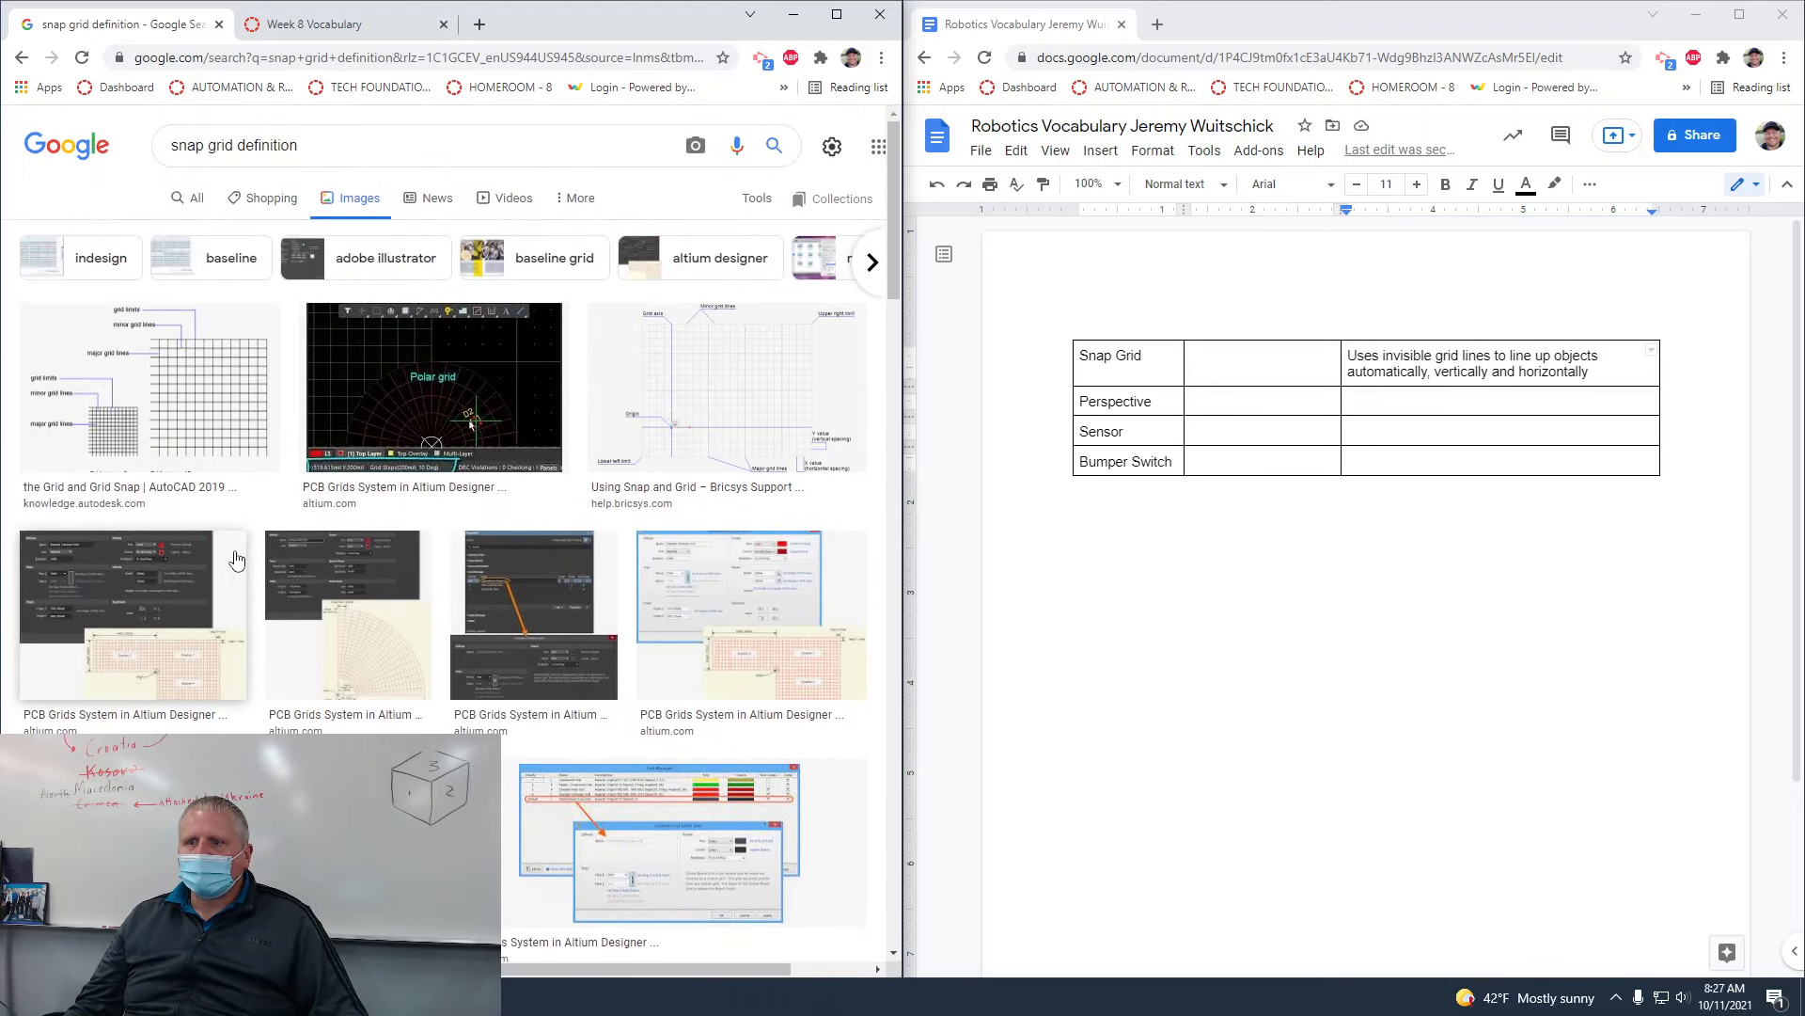
scroll(237, 560, down, 4)
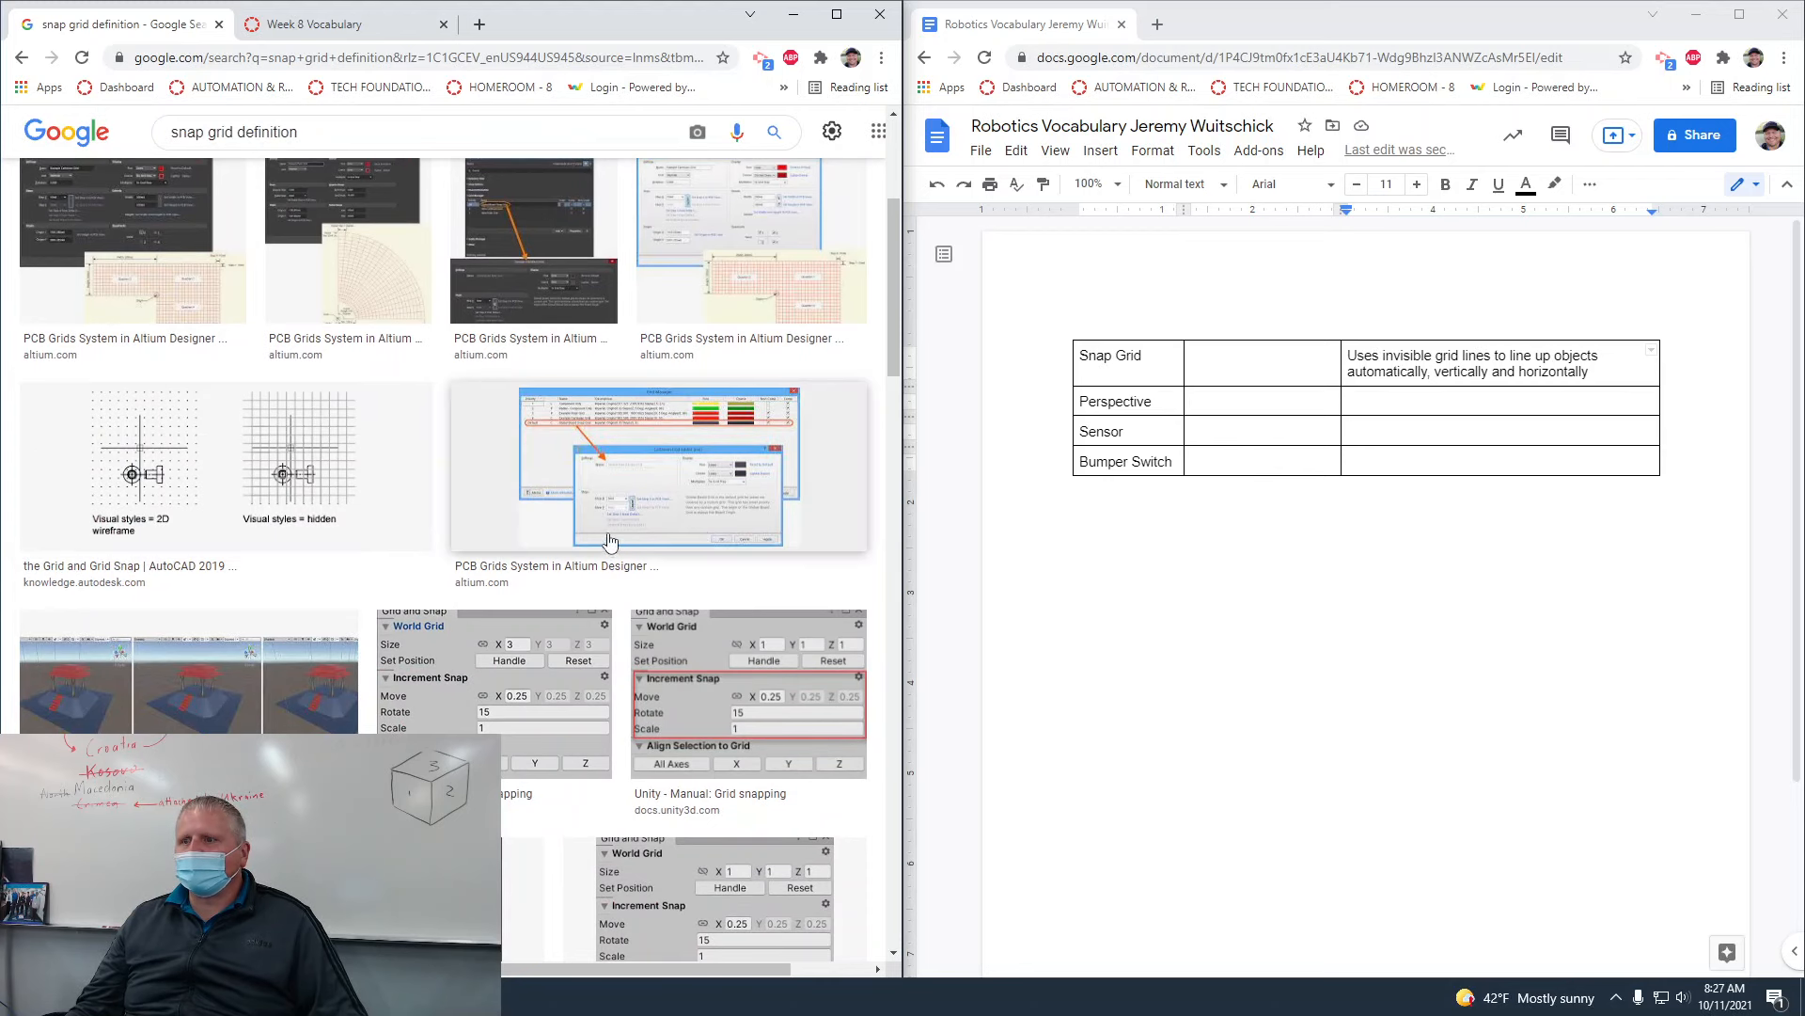
click(630, 523)
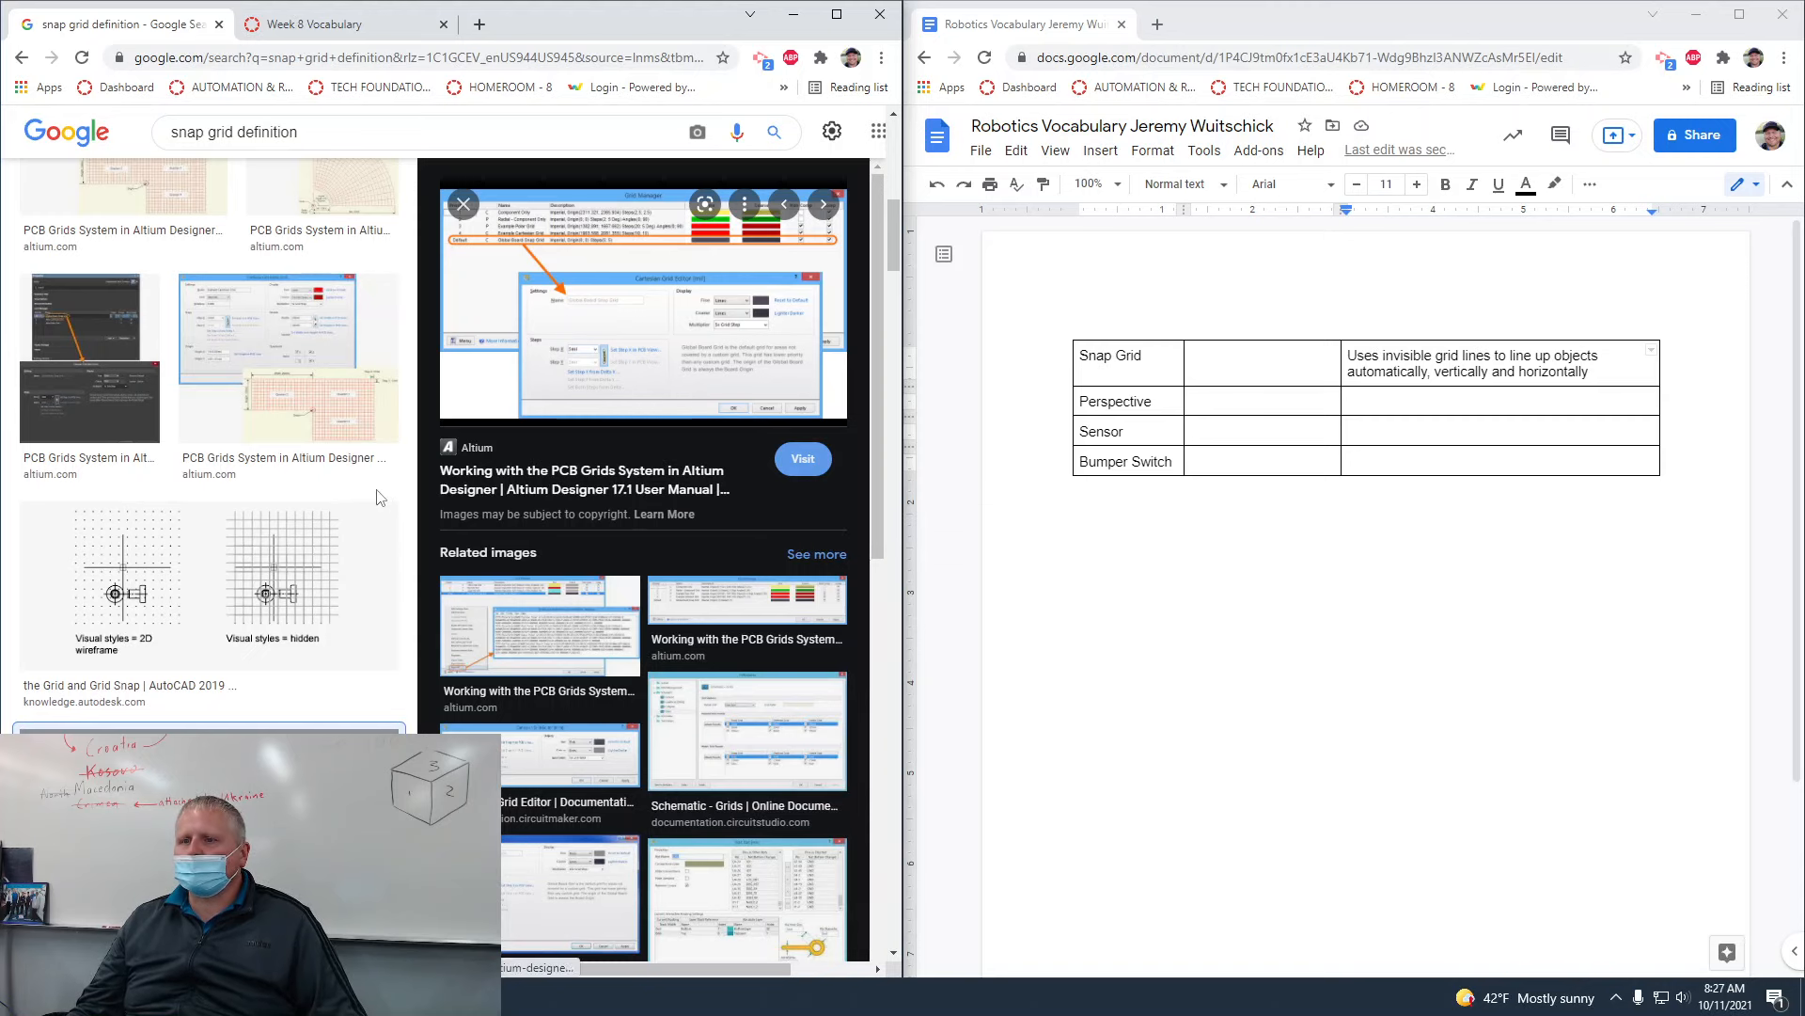
scroll(401, 508, up, 3)
scroll(401, 508, up, 3)
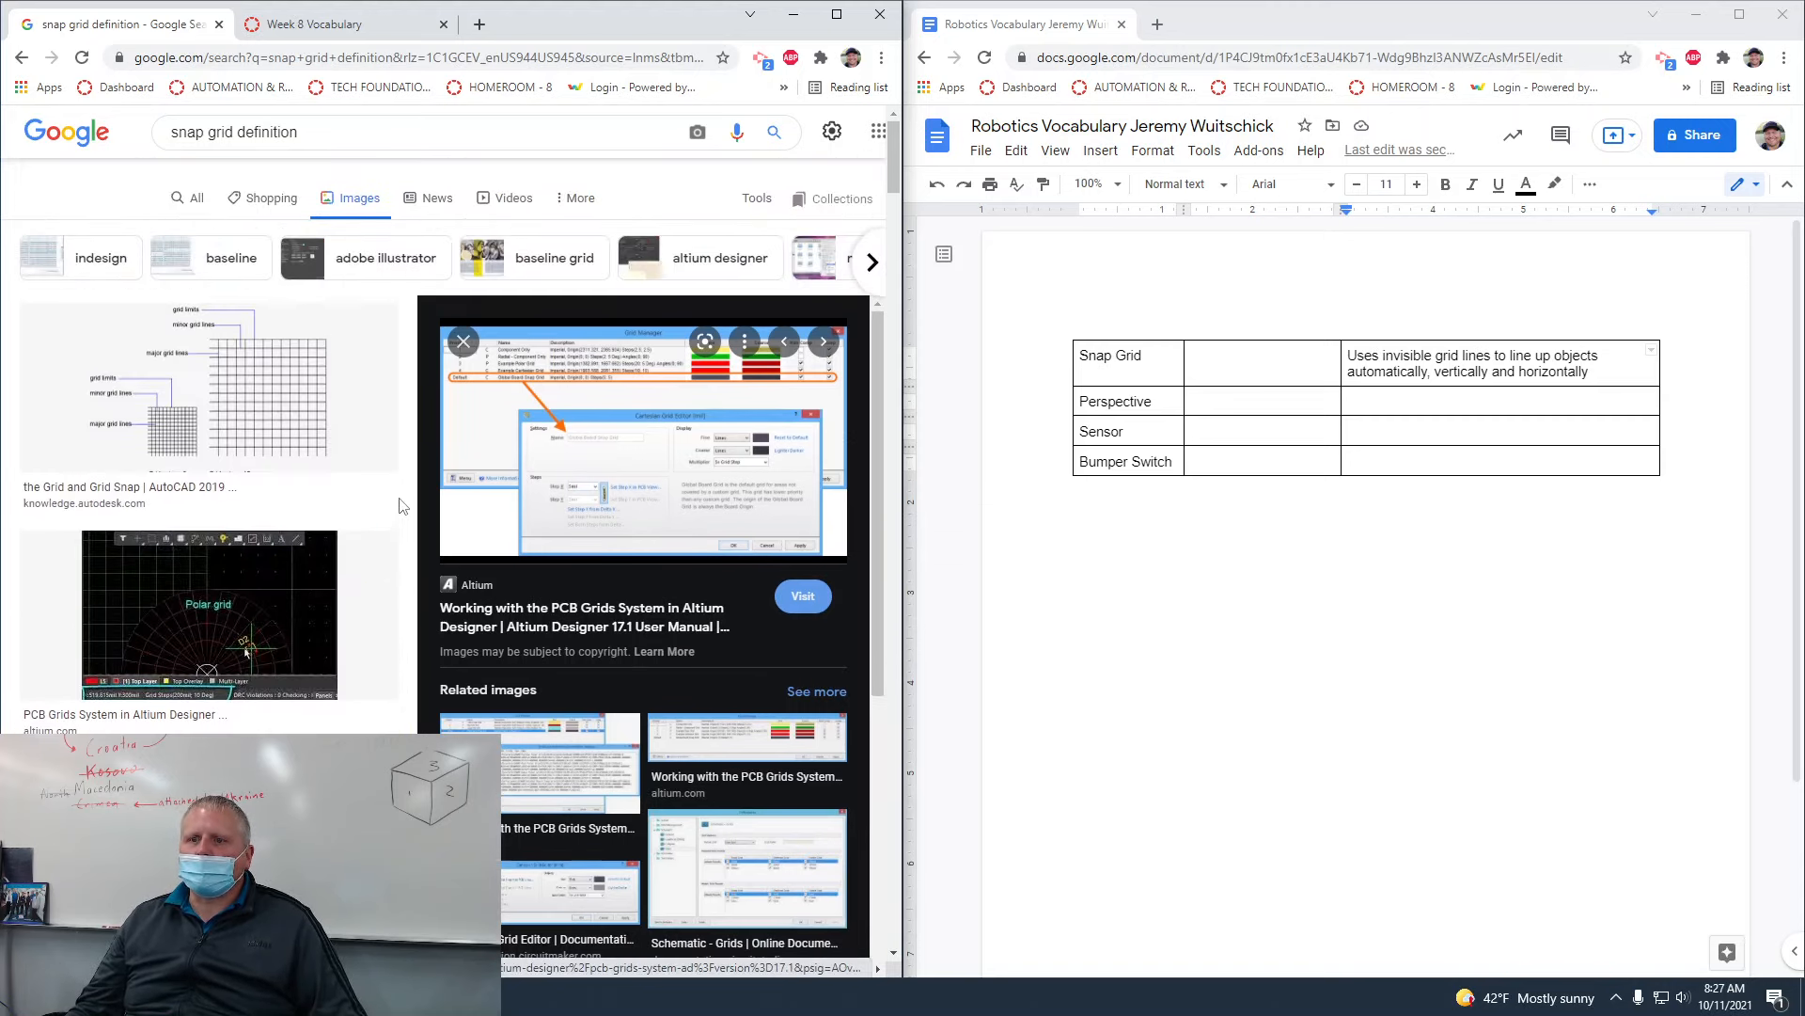
Step: Copy the AutoCAD 2019 diagram of major and minor grid lines and paste it into the middle cell of the Snap Grid row
click(240, 377)
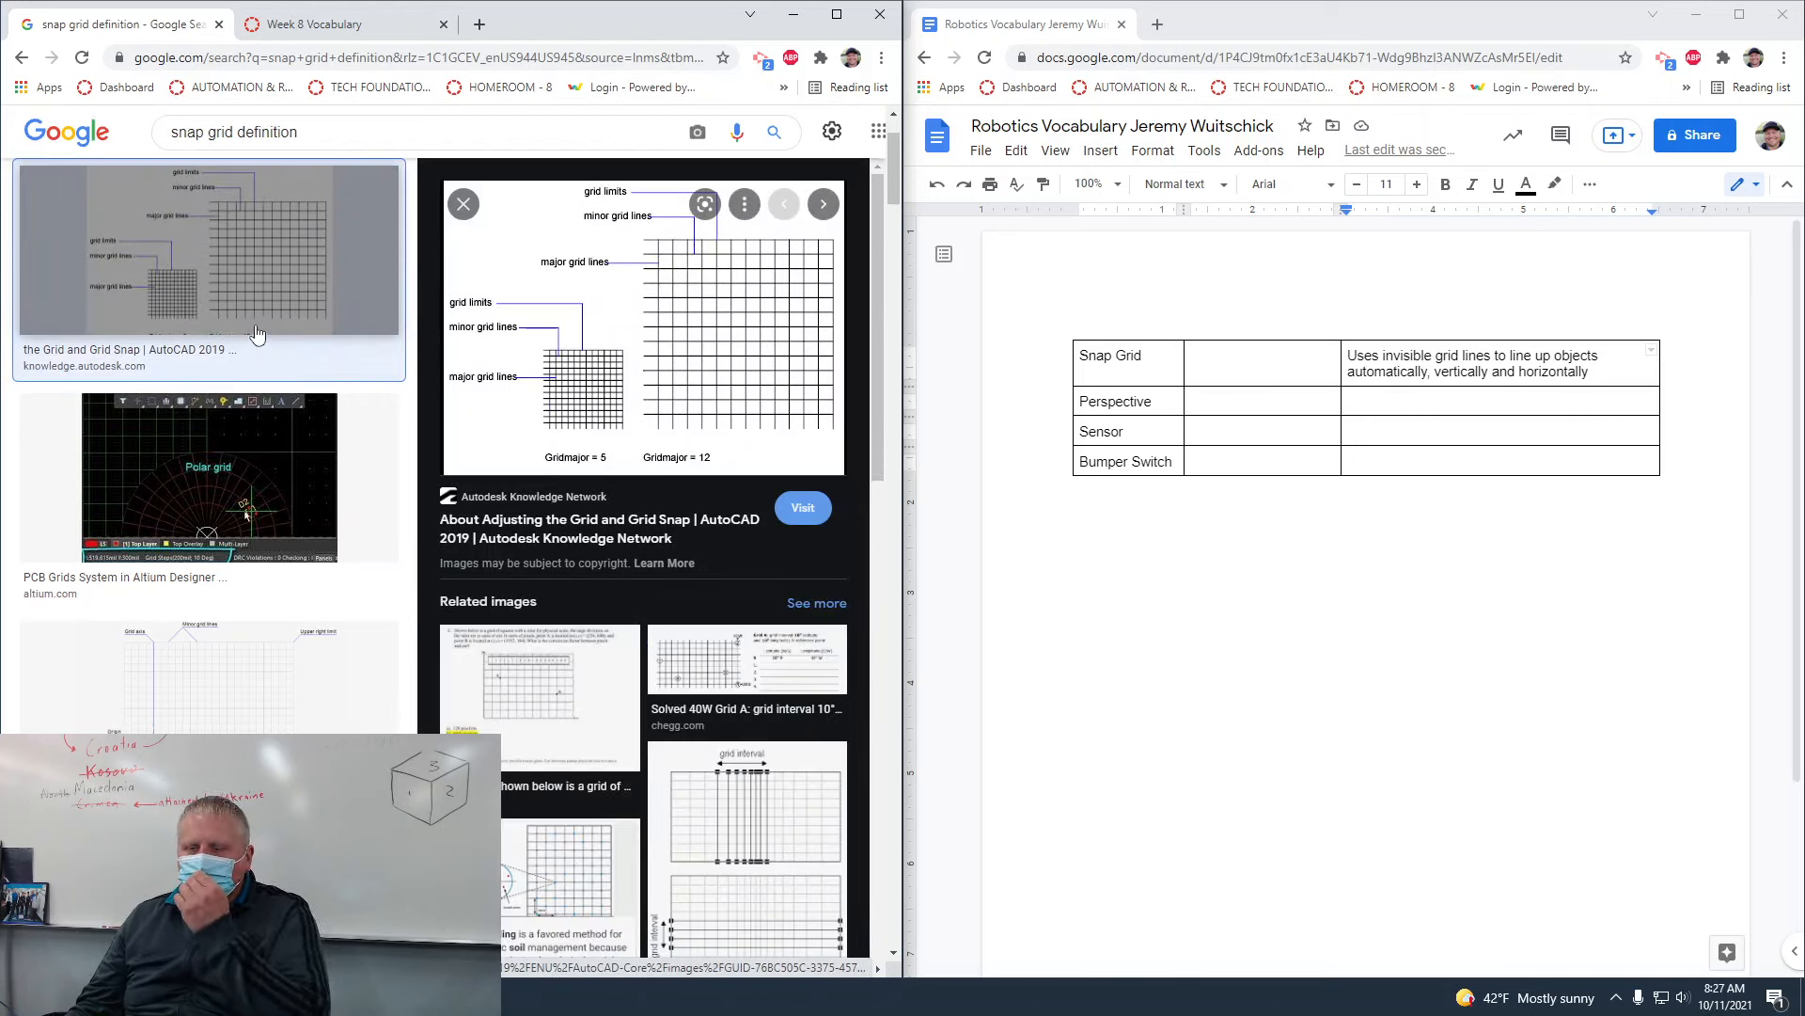
right_click(739, 251)
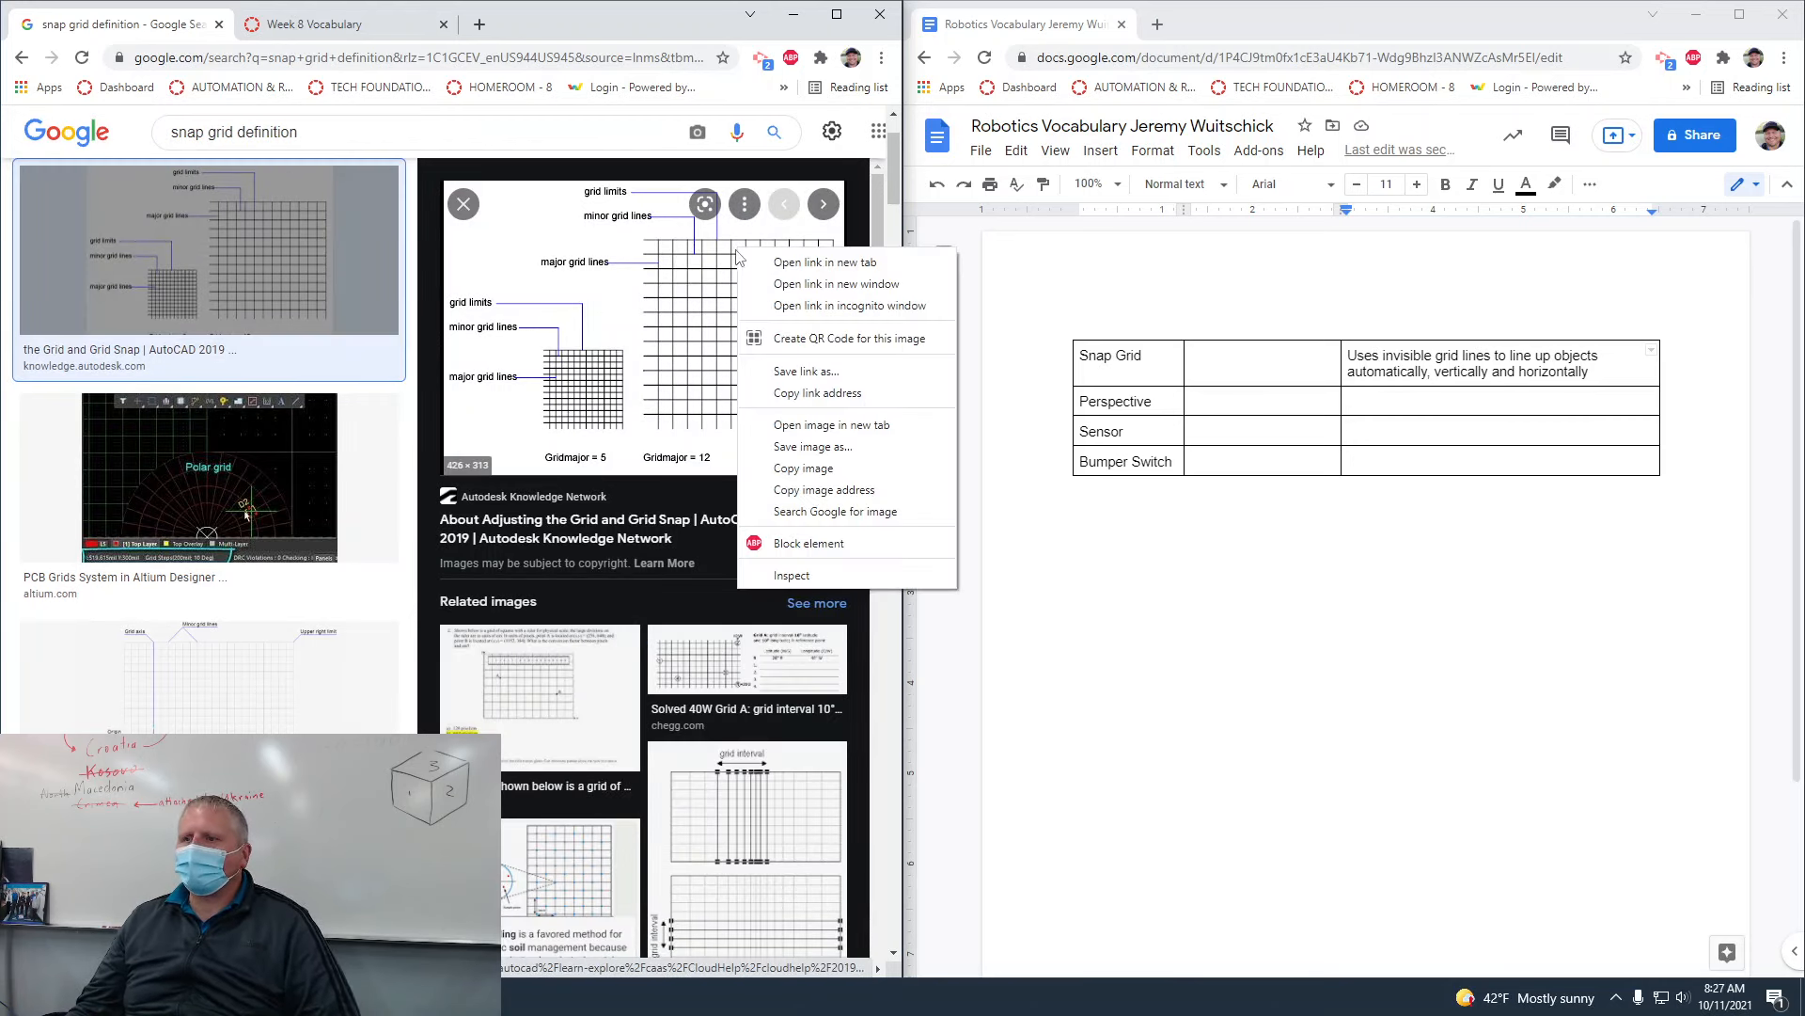
click(820, 470)
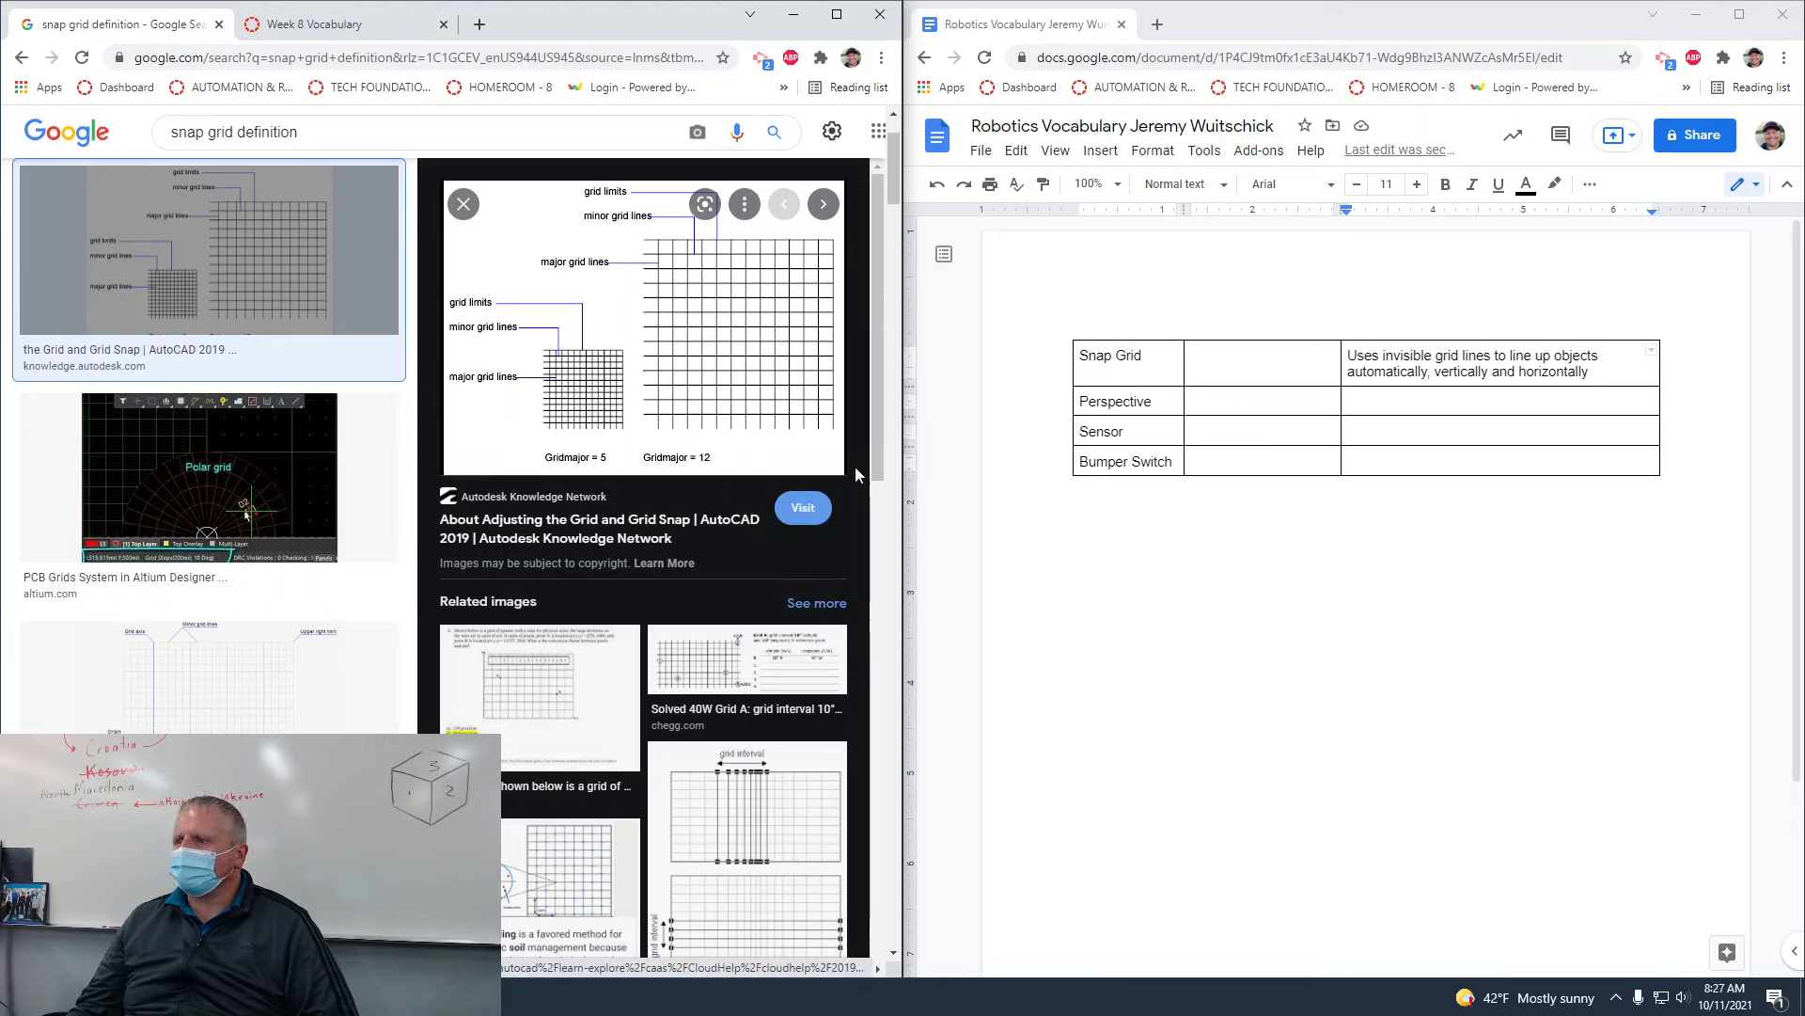
click(1210, 358)
double_click(1212, 357)
click(1207, 357)
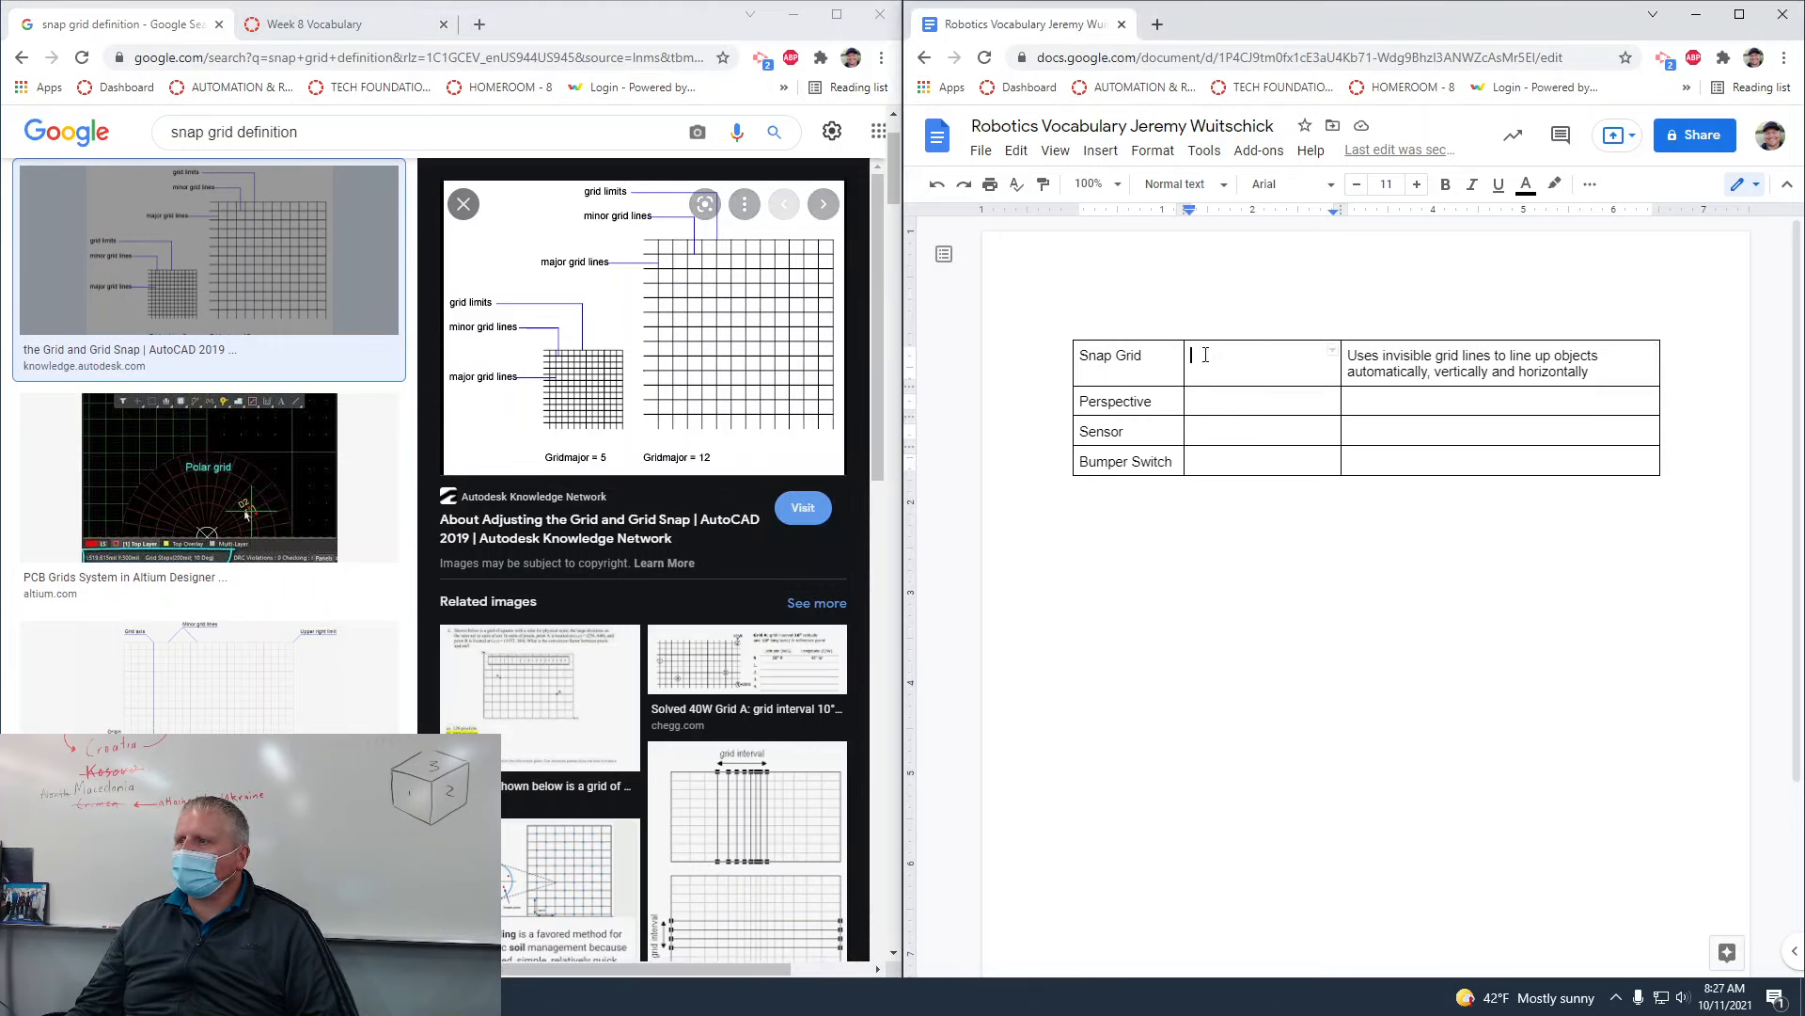
right_click(1205, 357)
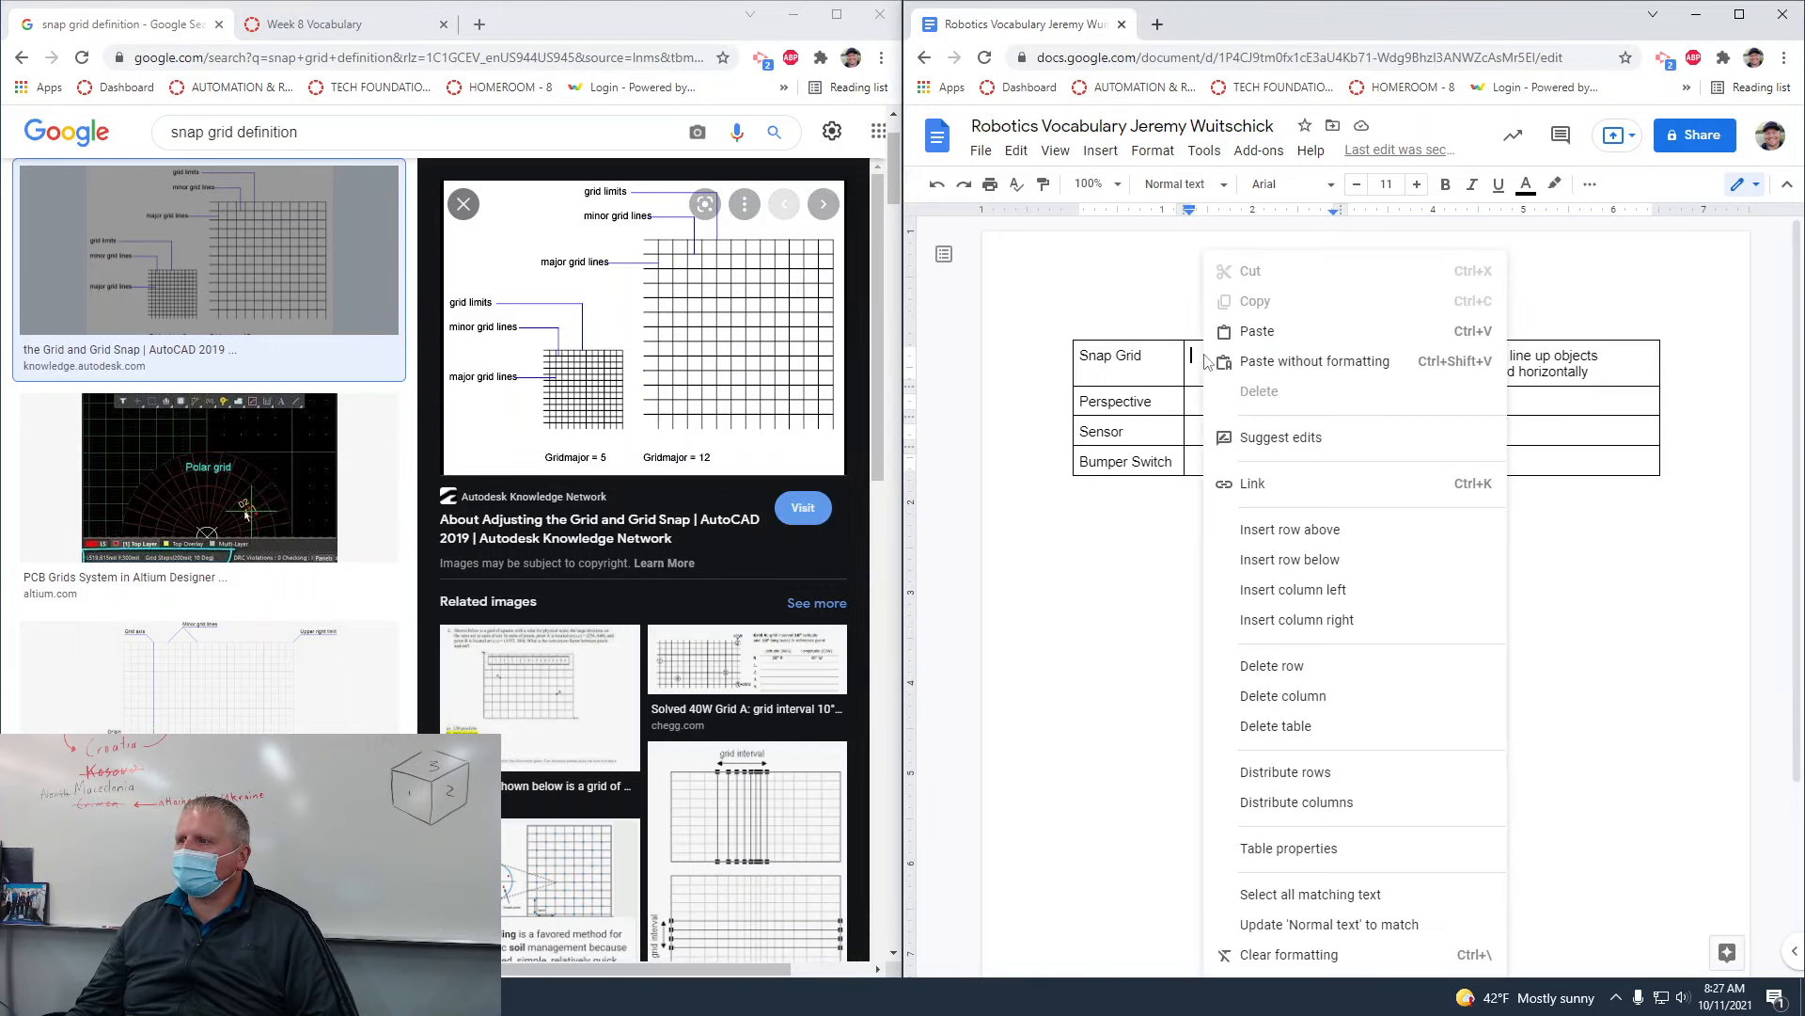
click(1254, 331)
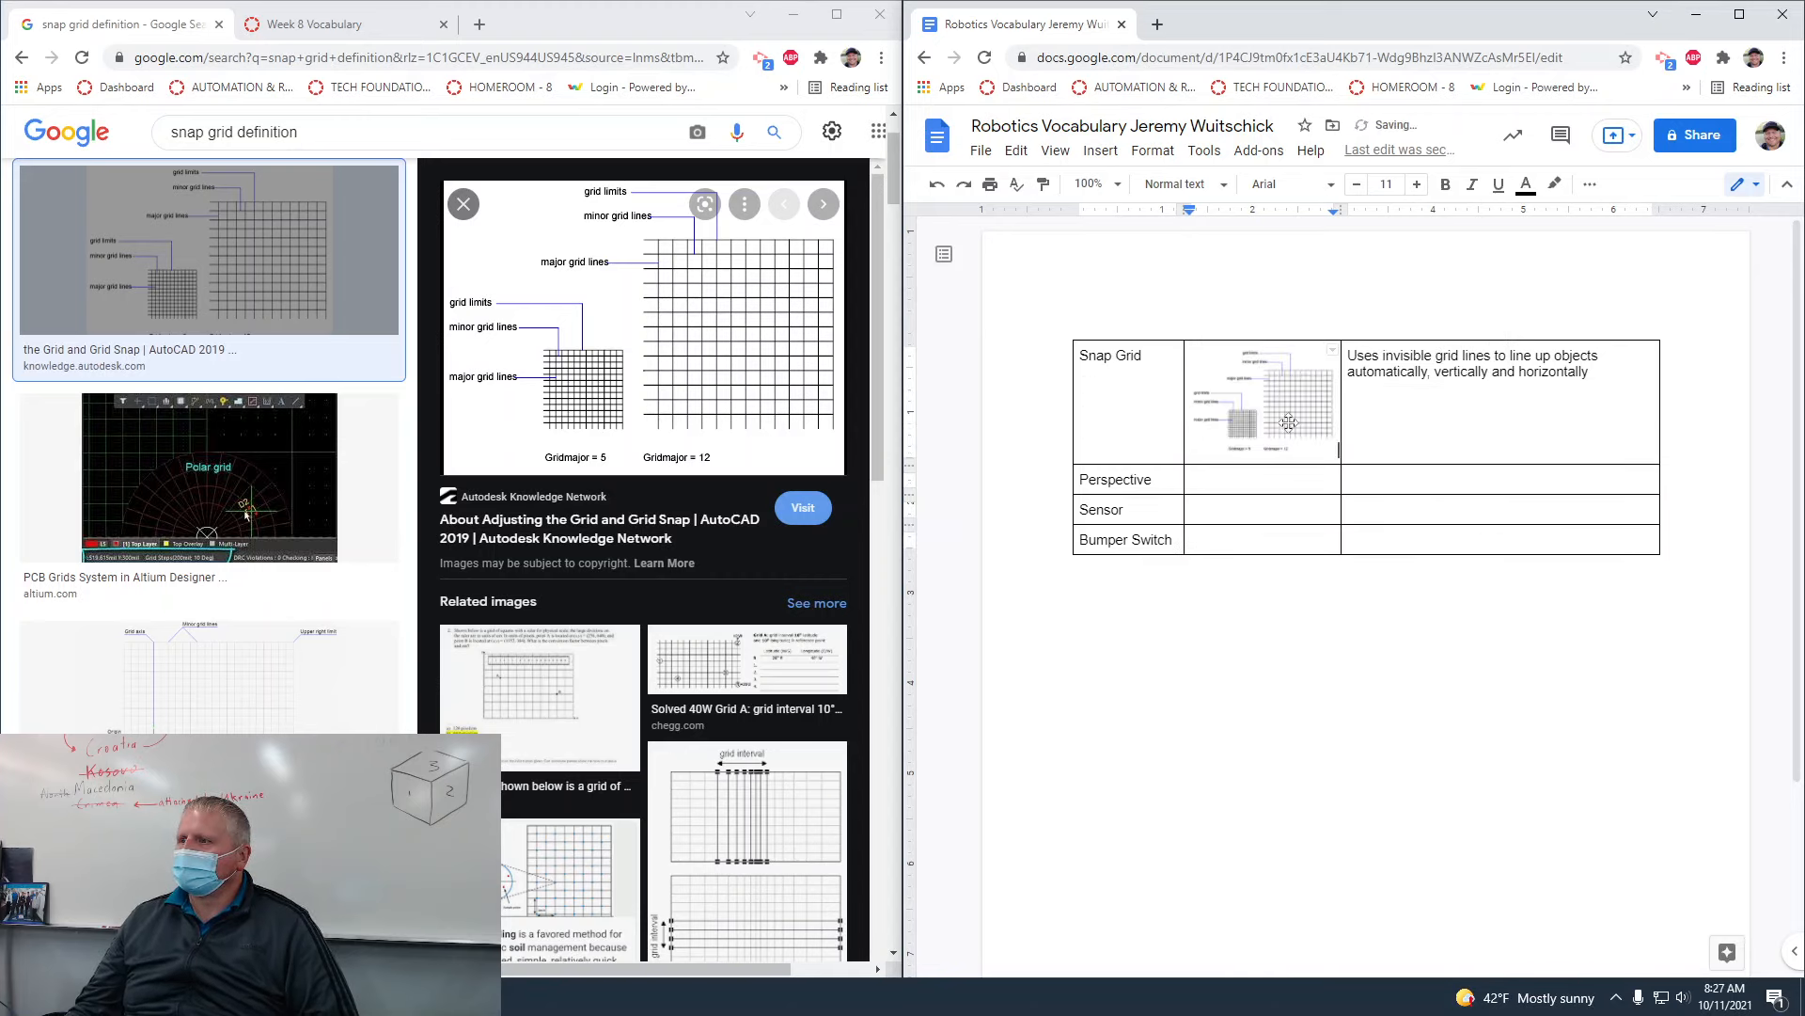
click(1307, 436)
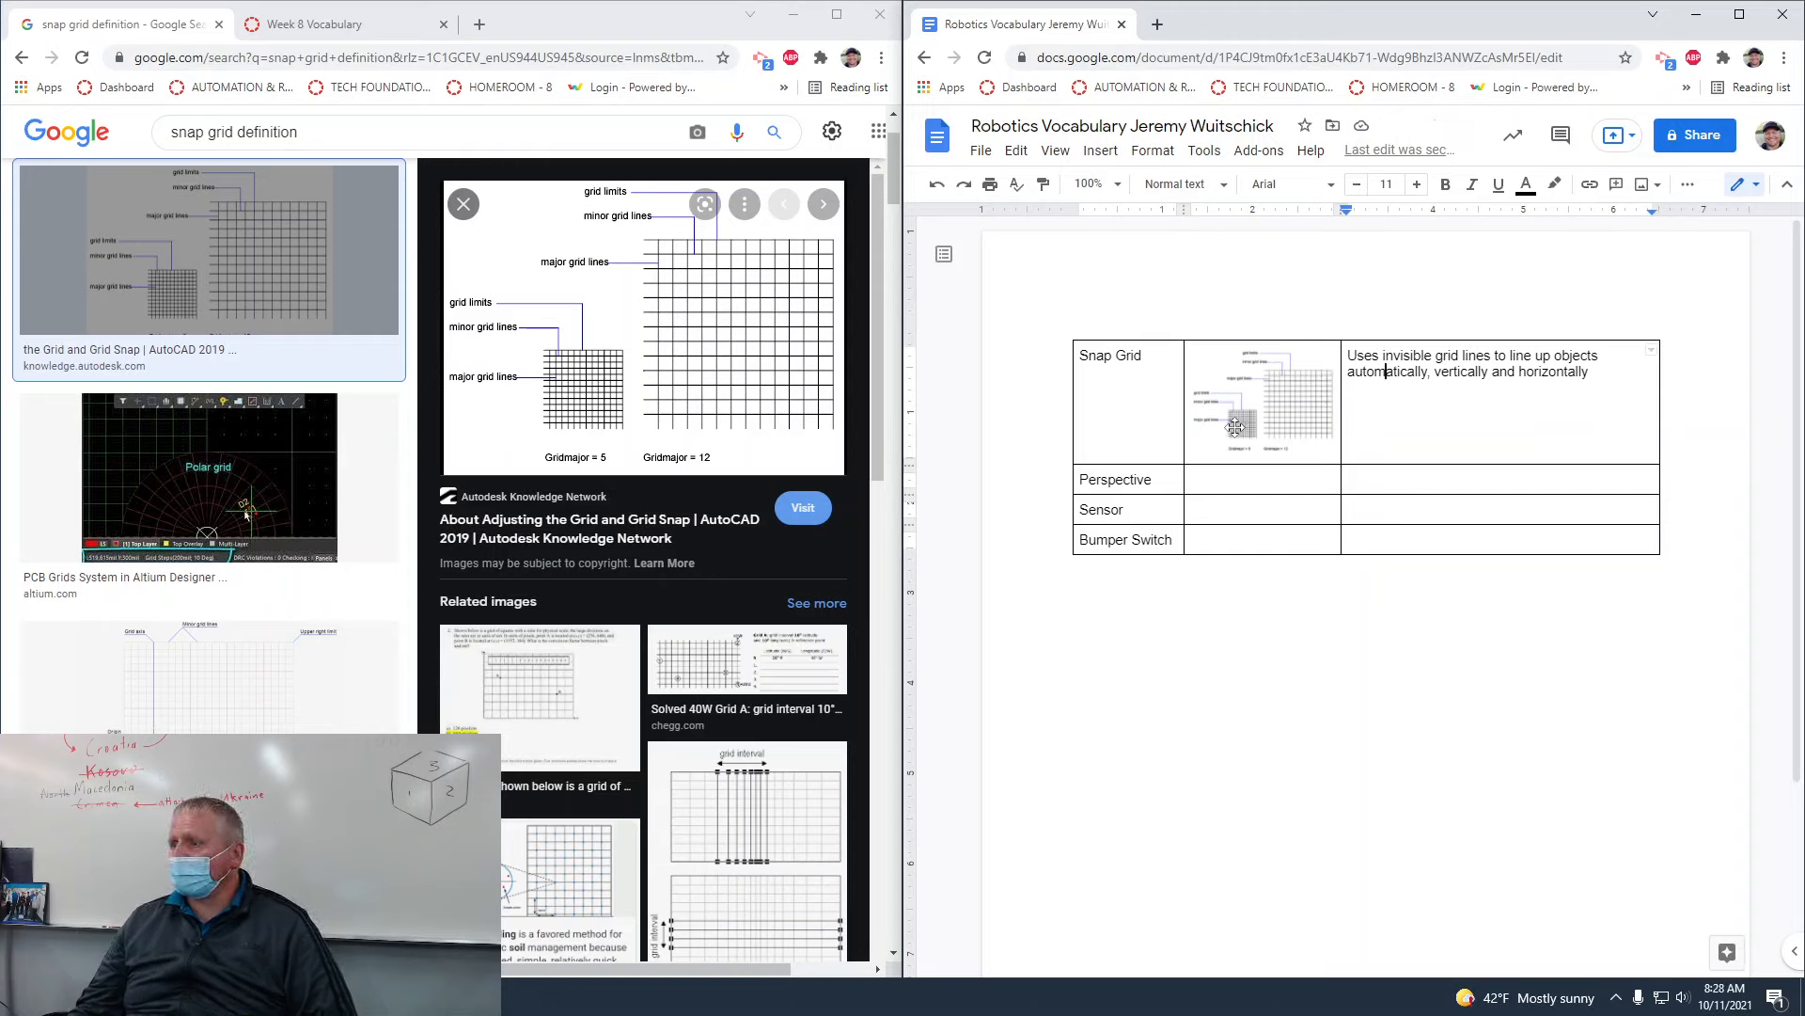
click(1222, 475)
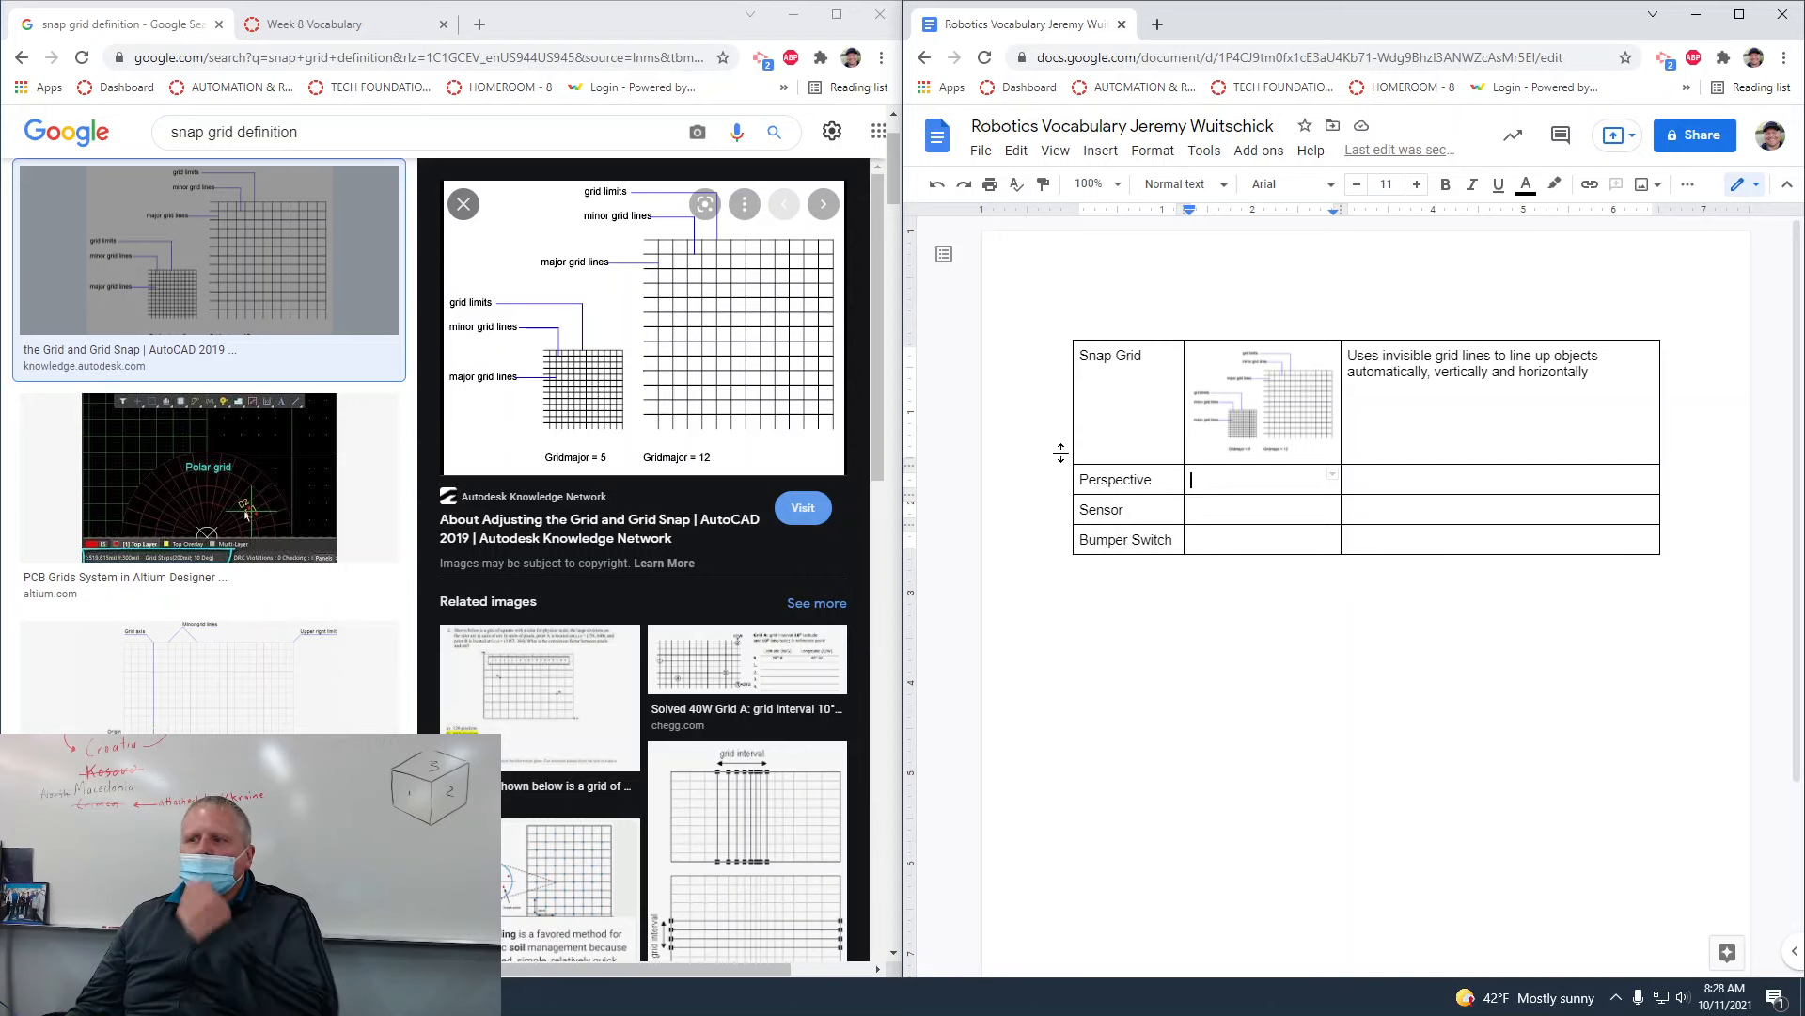
scroll(743, 402, up, 2)
drag(319, 146, 35, 171)
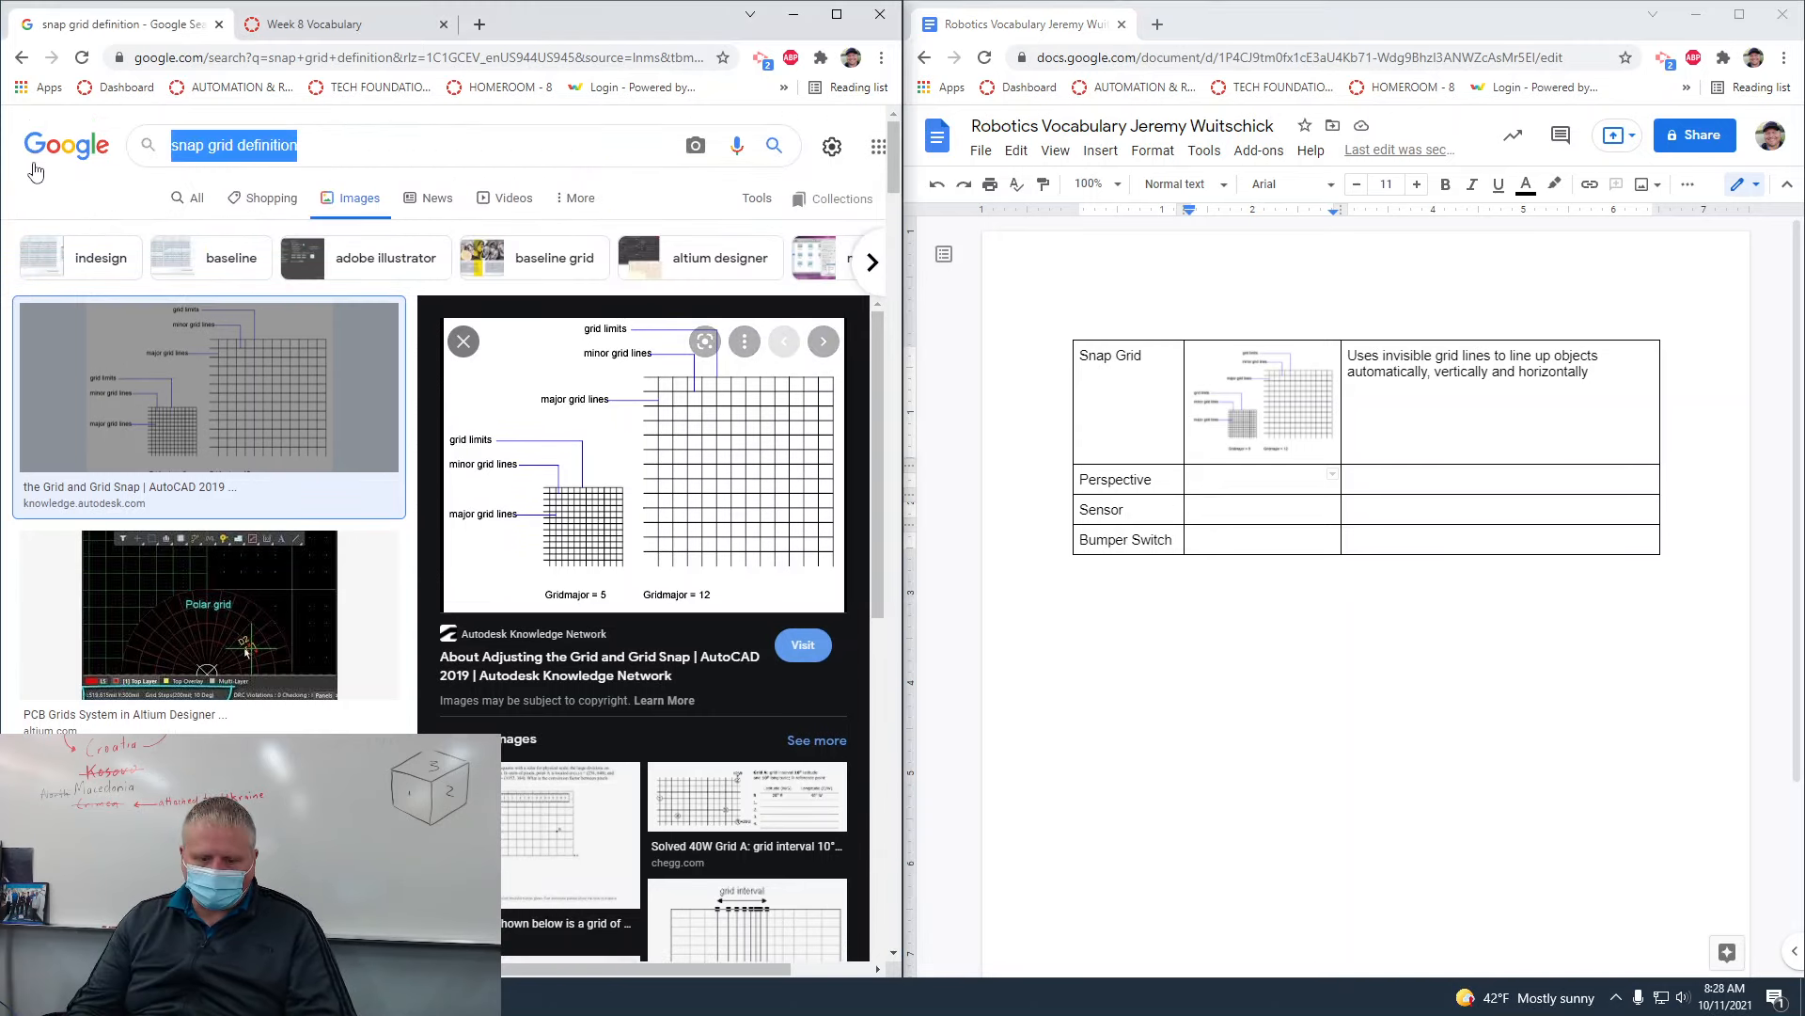
text(pers)
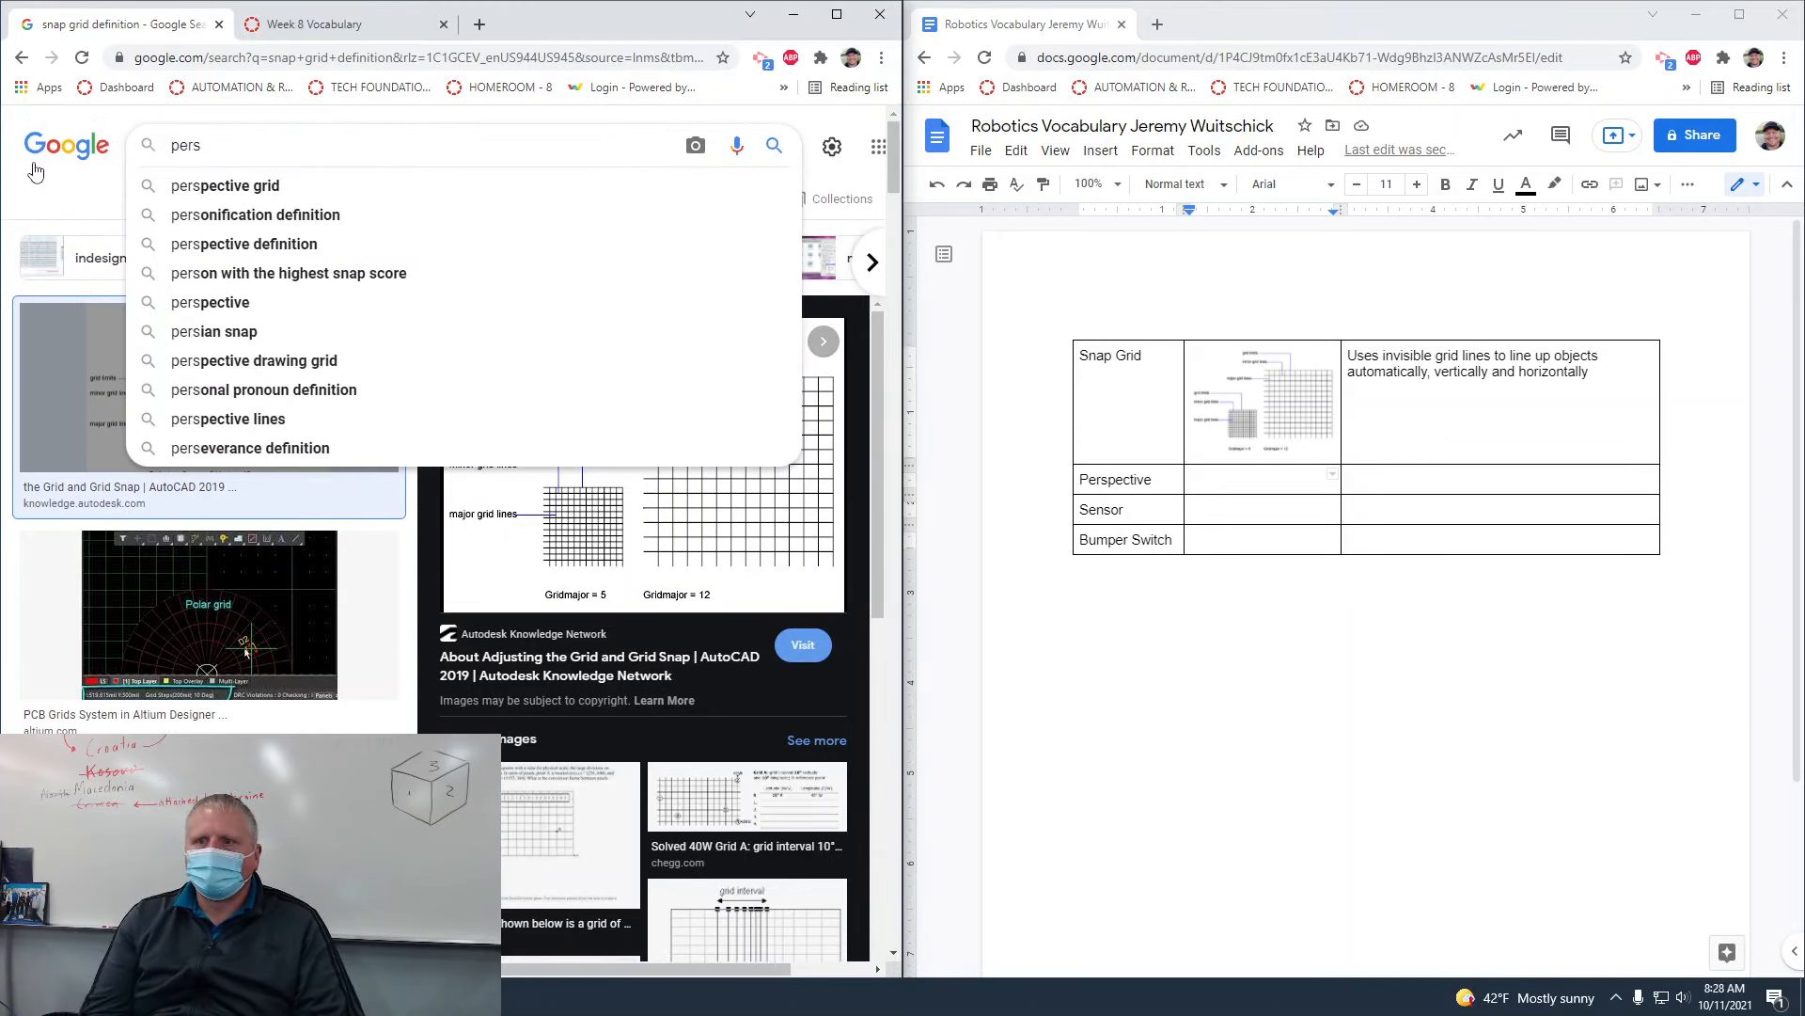
click(82, 195)
Step: Return from the snap grid image results to the web results and search for "perspective definition"
click(21, 59)
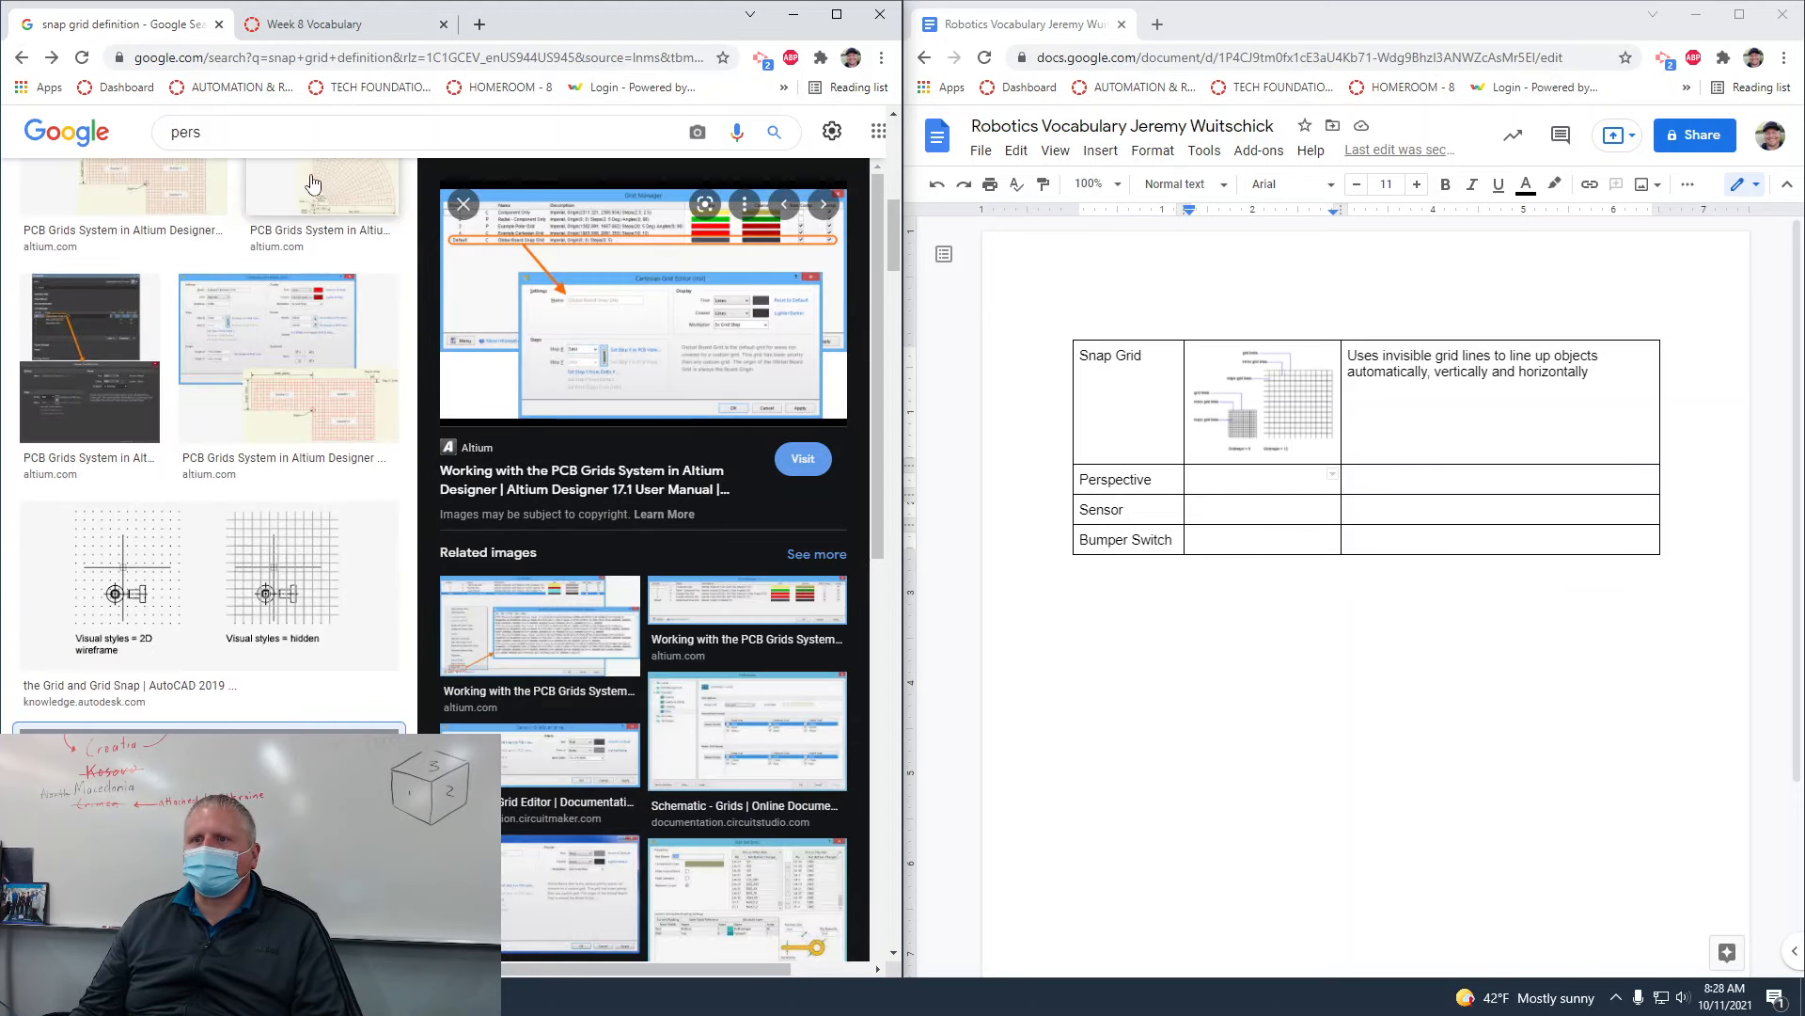
click(19, 58)
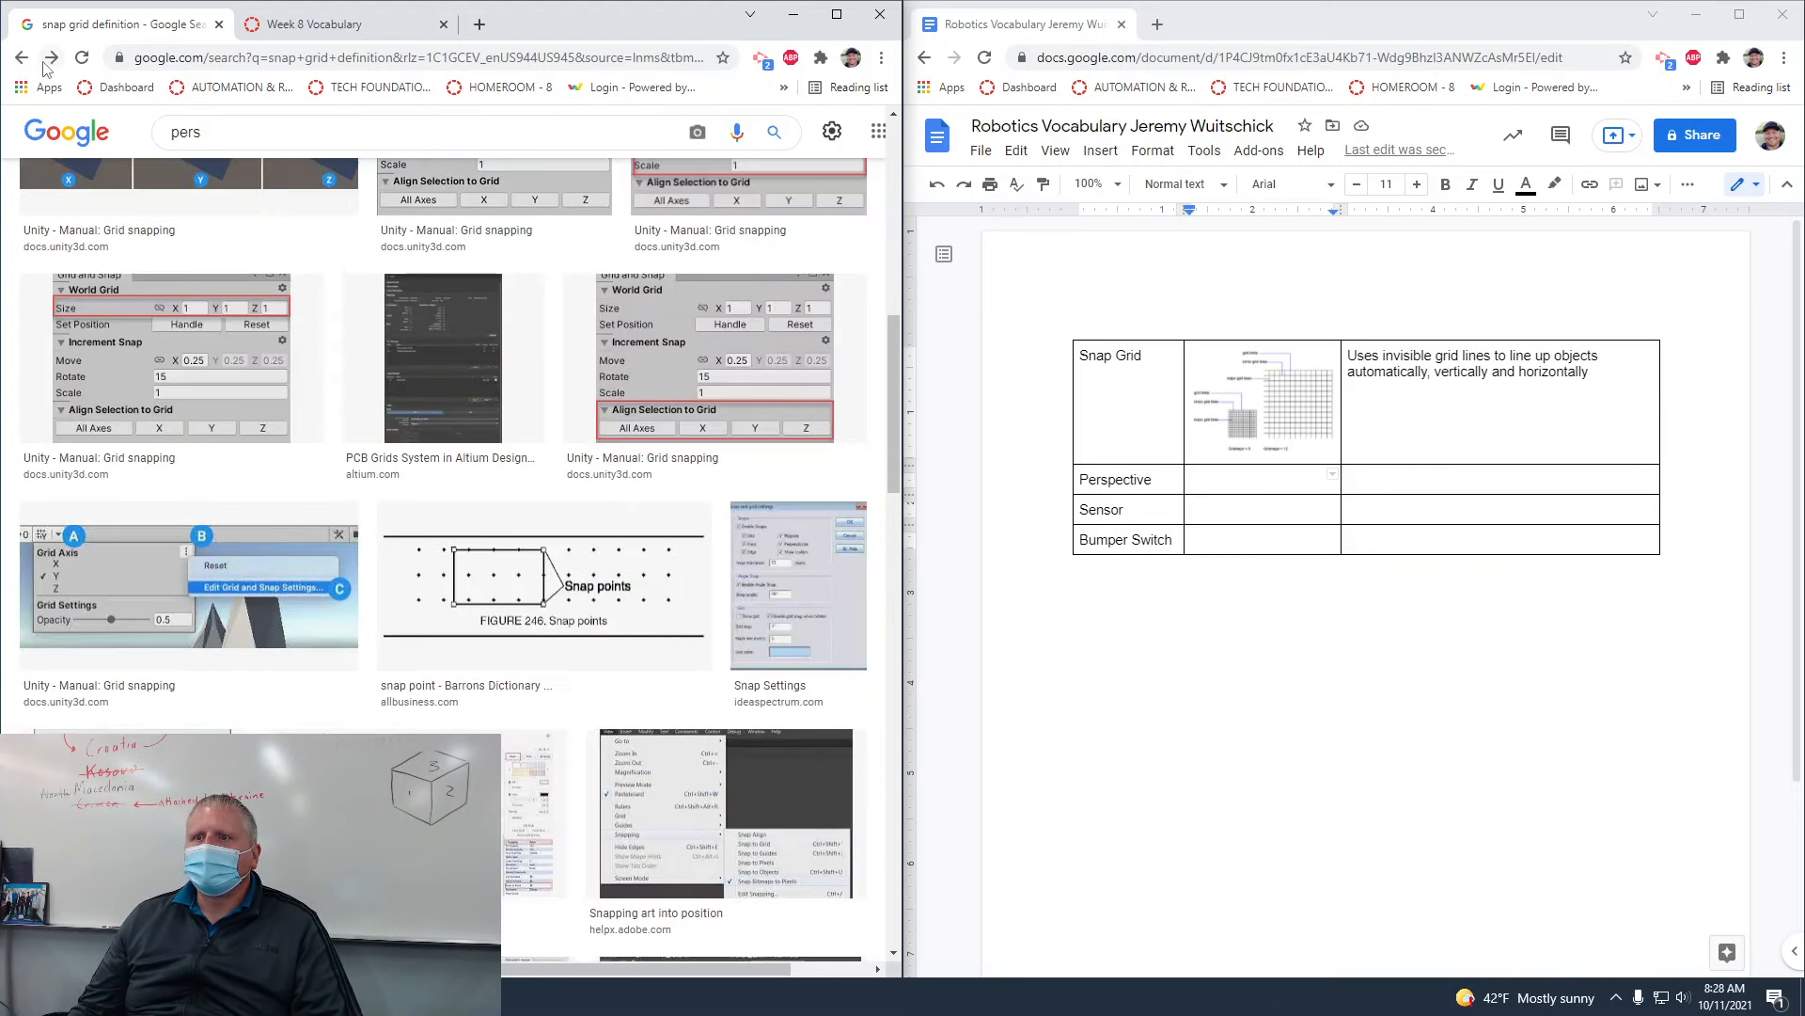
click(21, 59)
triple_click(376, 156)
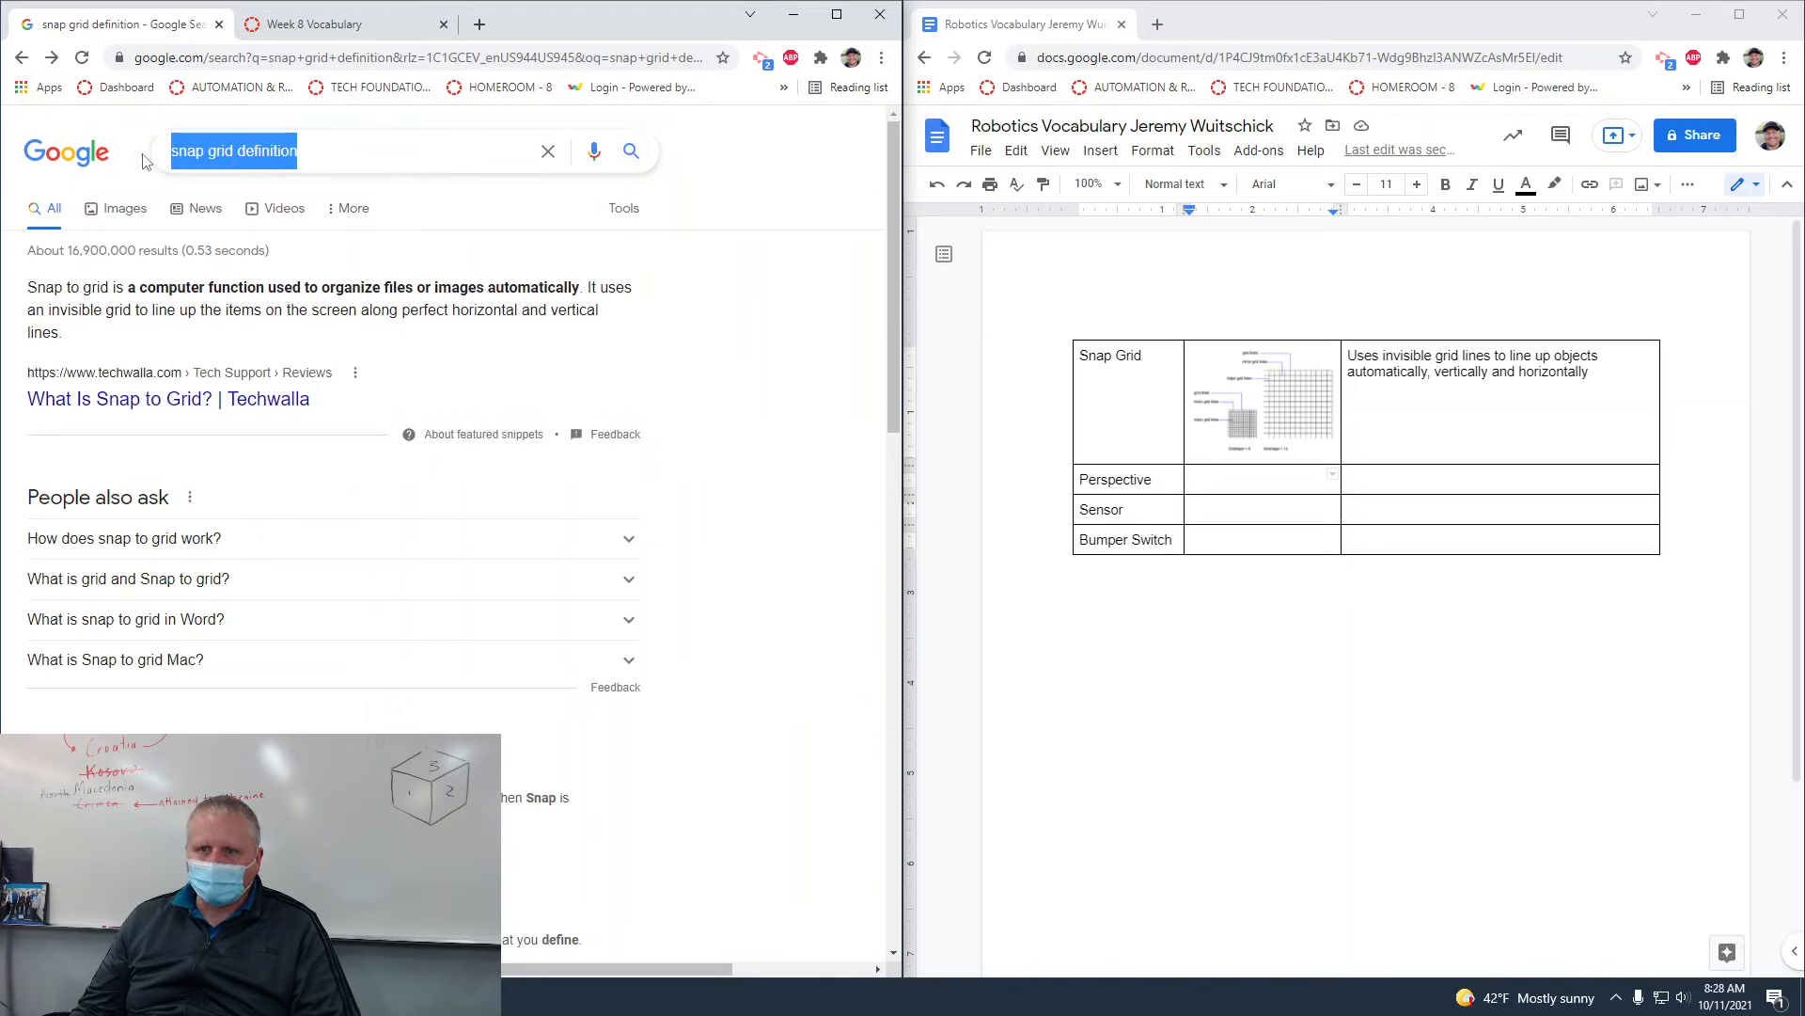
text(perspe)
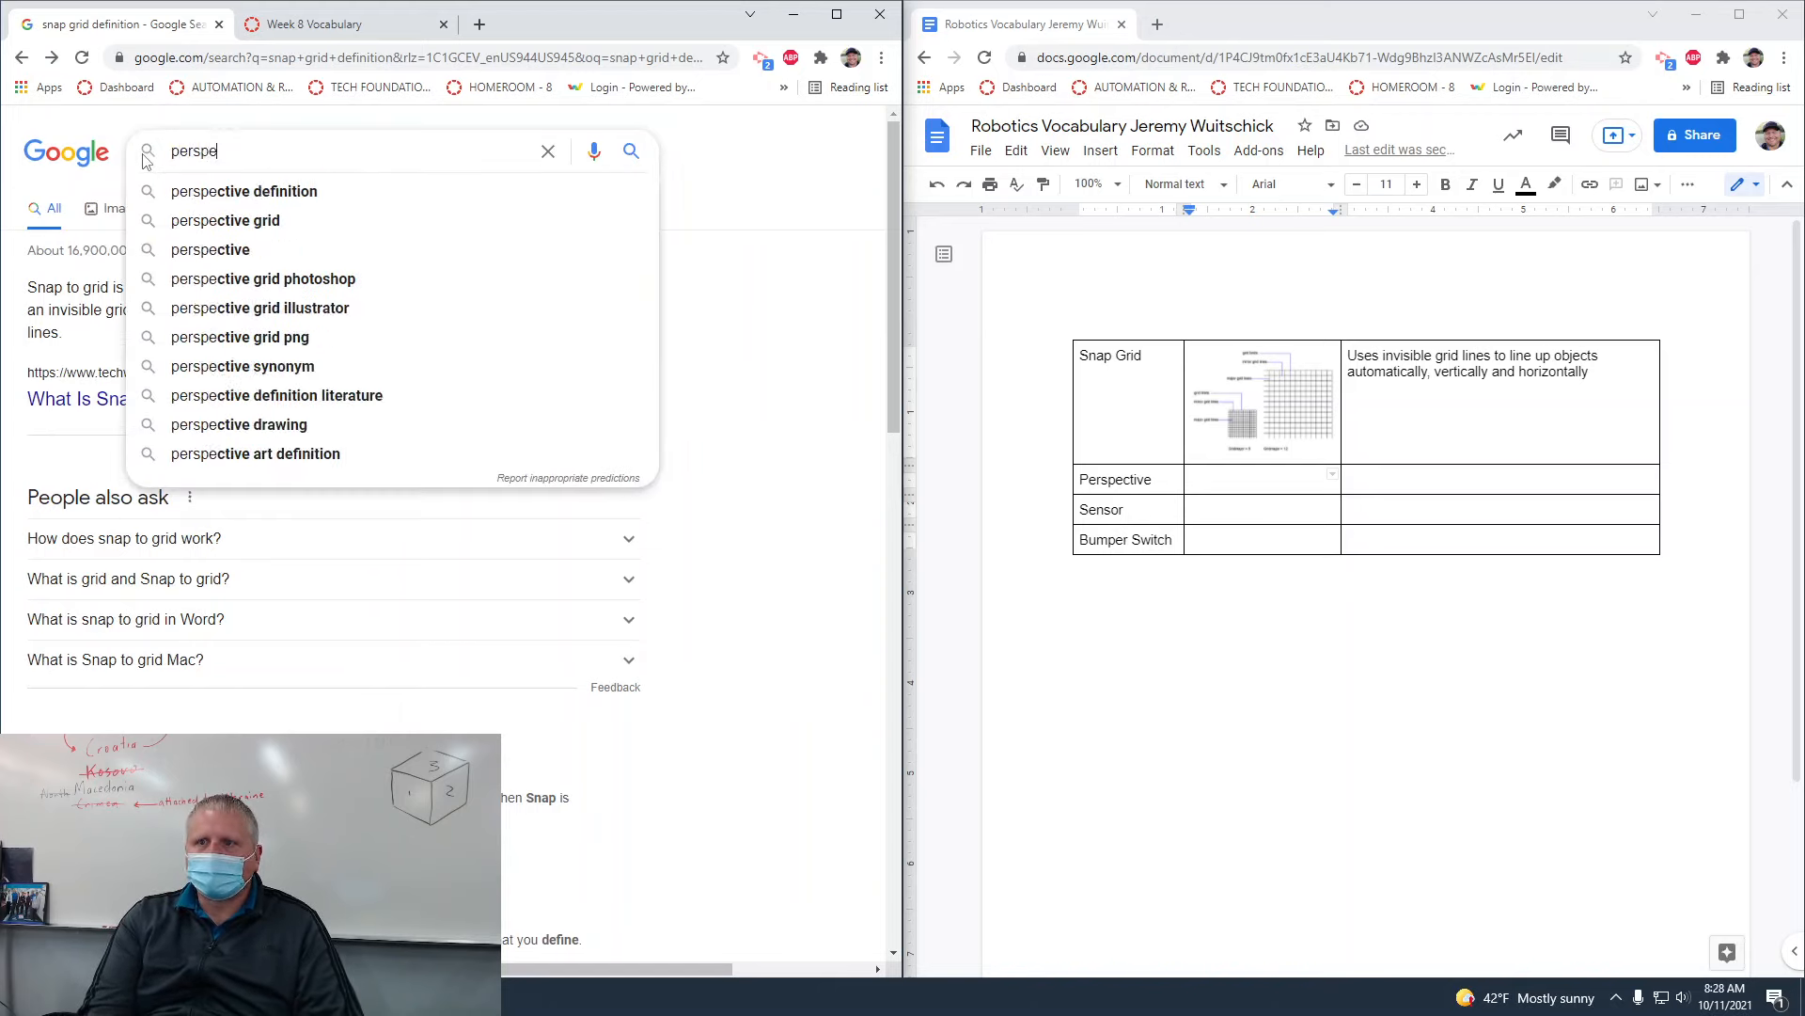
text(ctive definition)
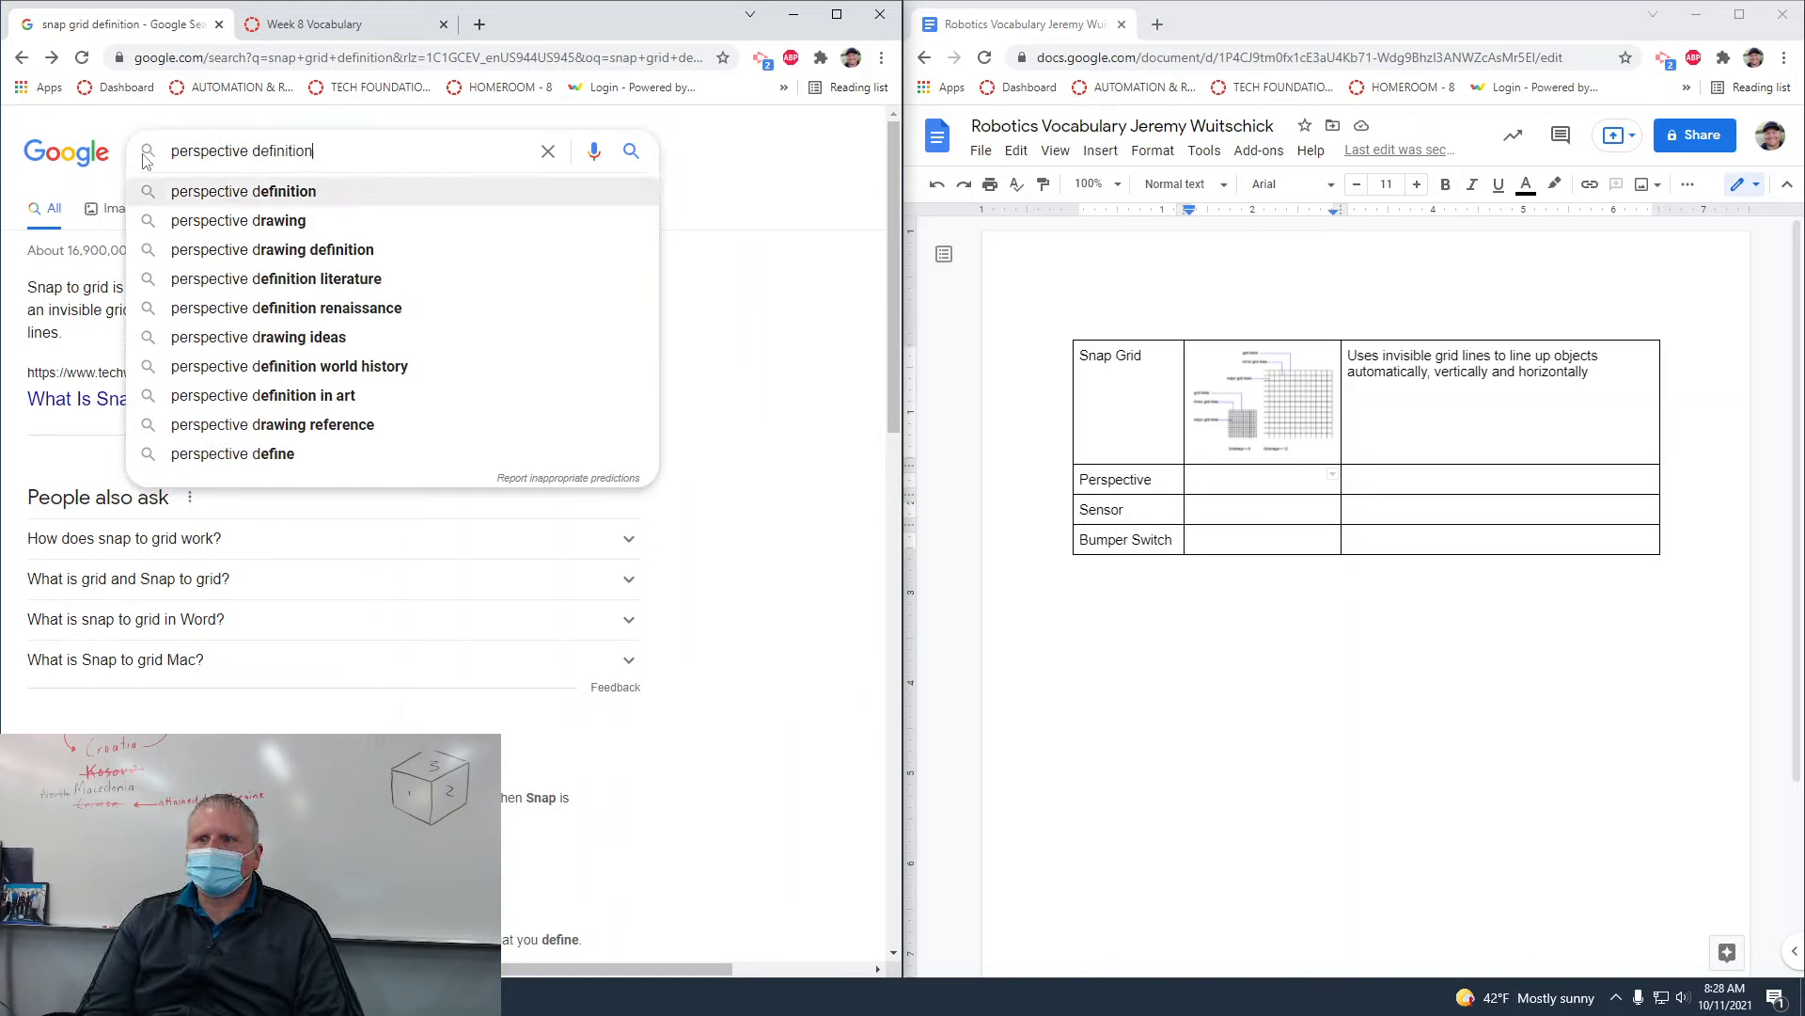
key(Return)
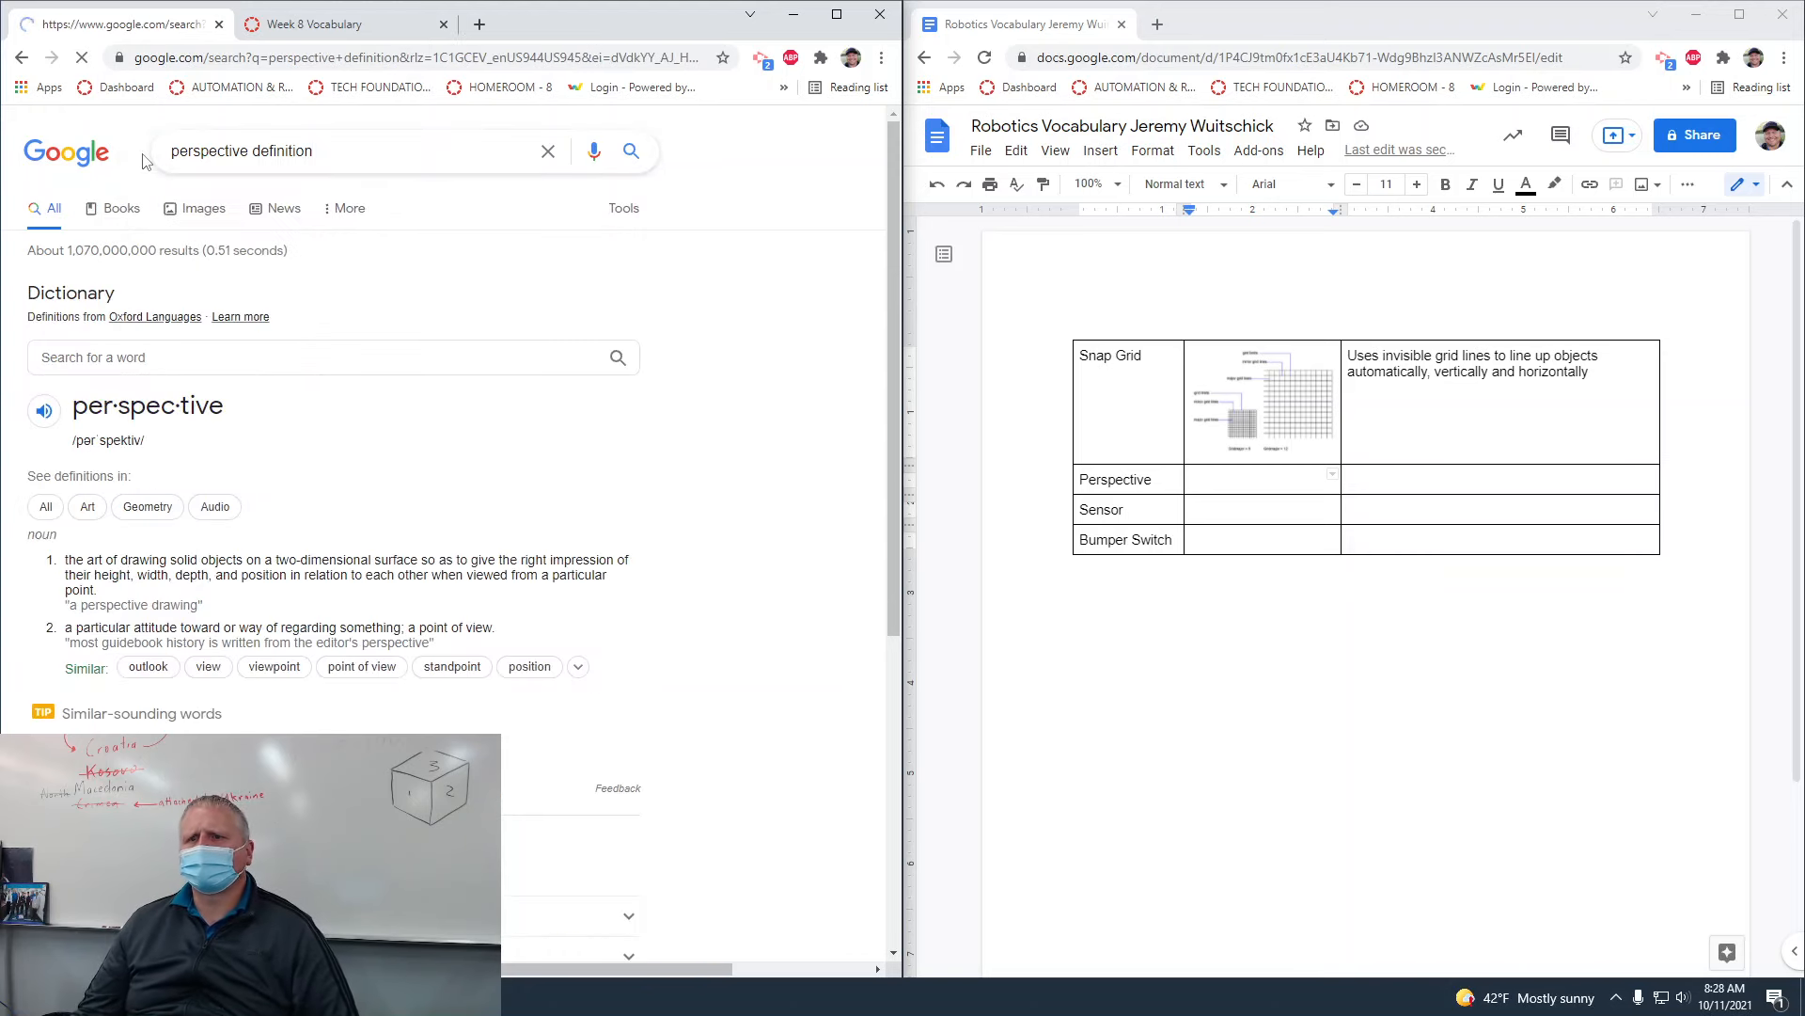
Step: Read the two dictionary definitions of perspective, comparing the drawing sense with the point-of-view sense
scroll(509, 384, down, 1)
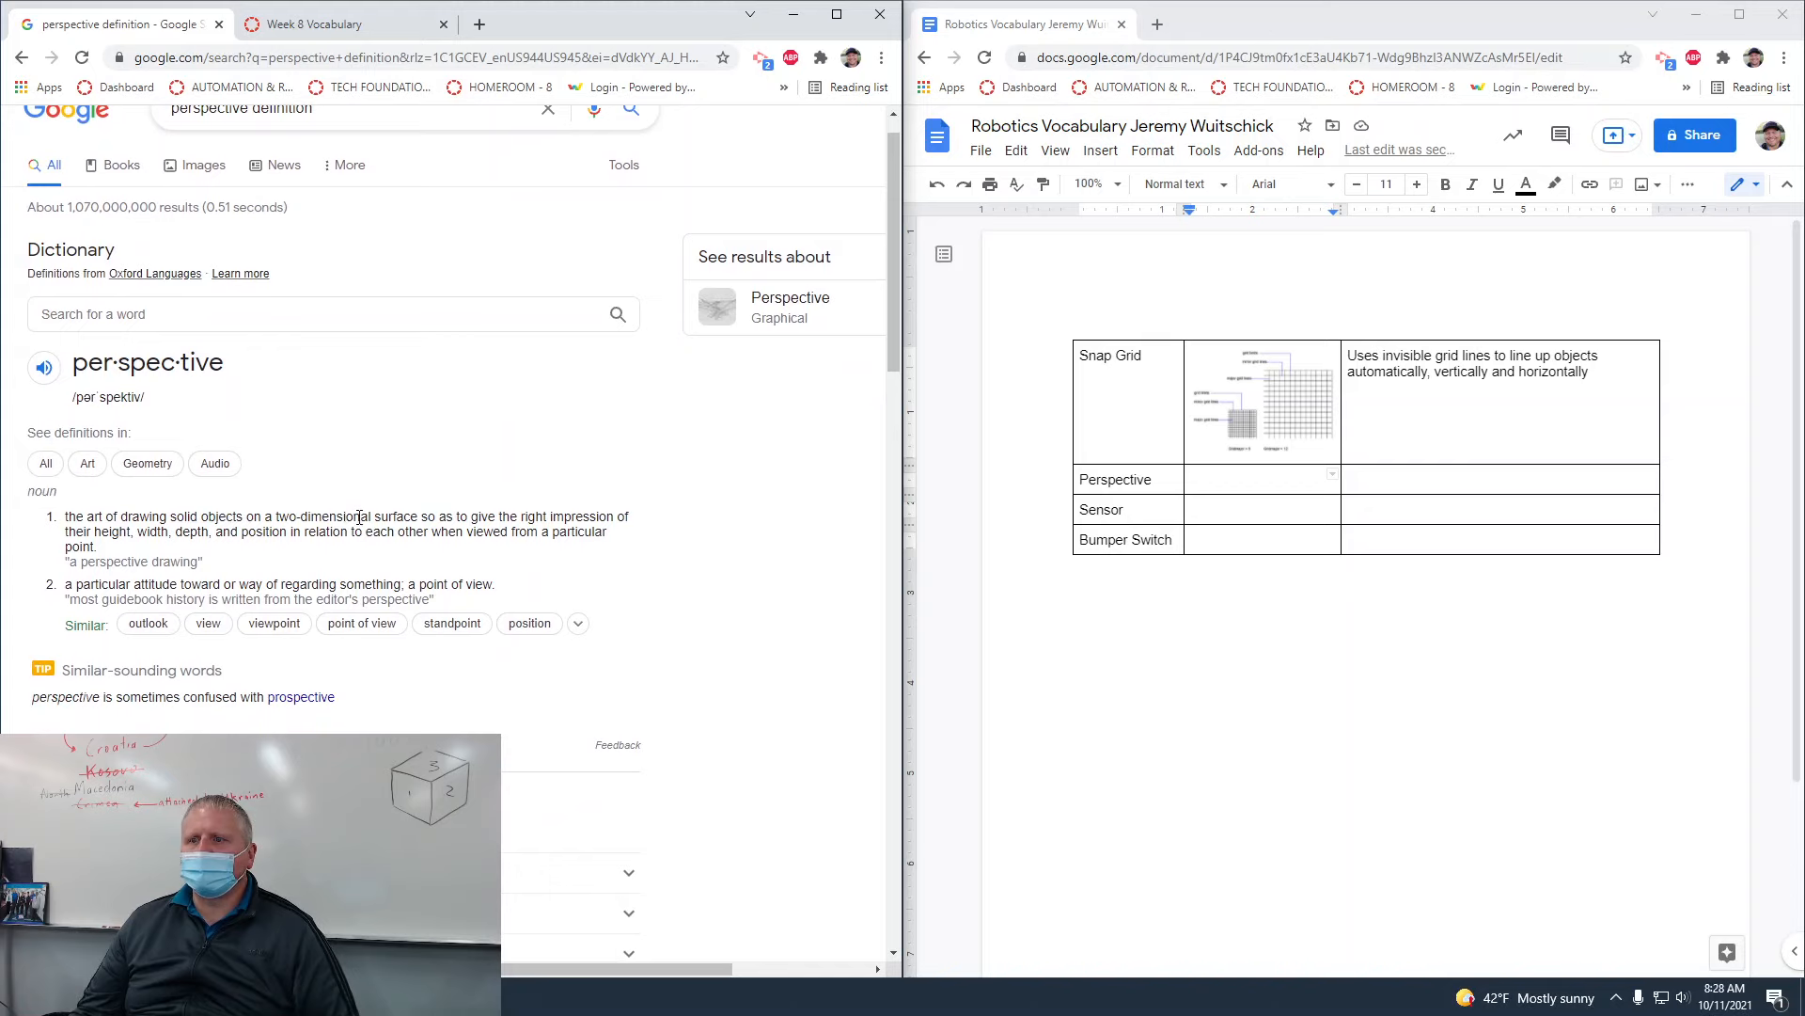
drag(411, 516, 231, 534)
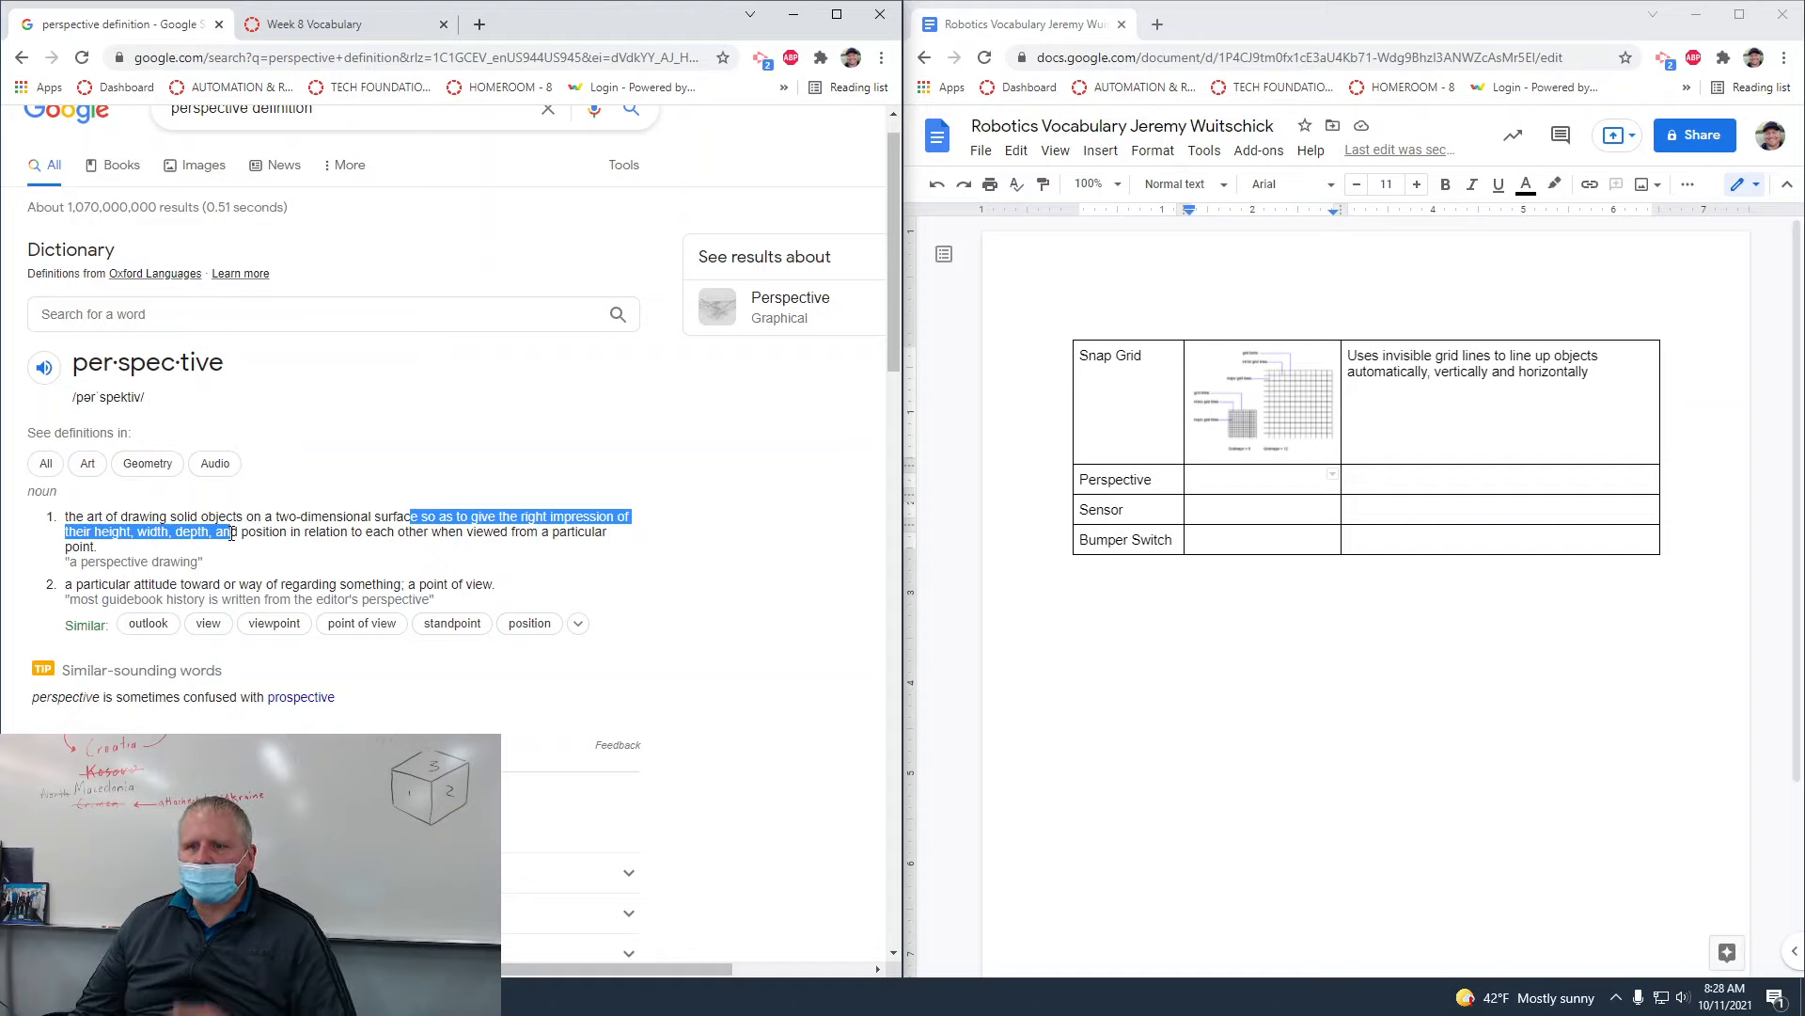
drag(90, 584, 402, 584)
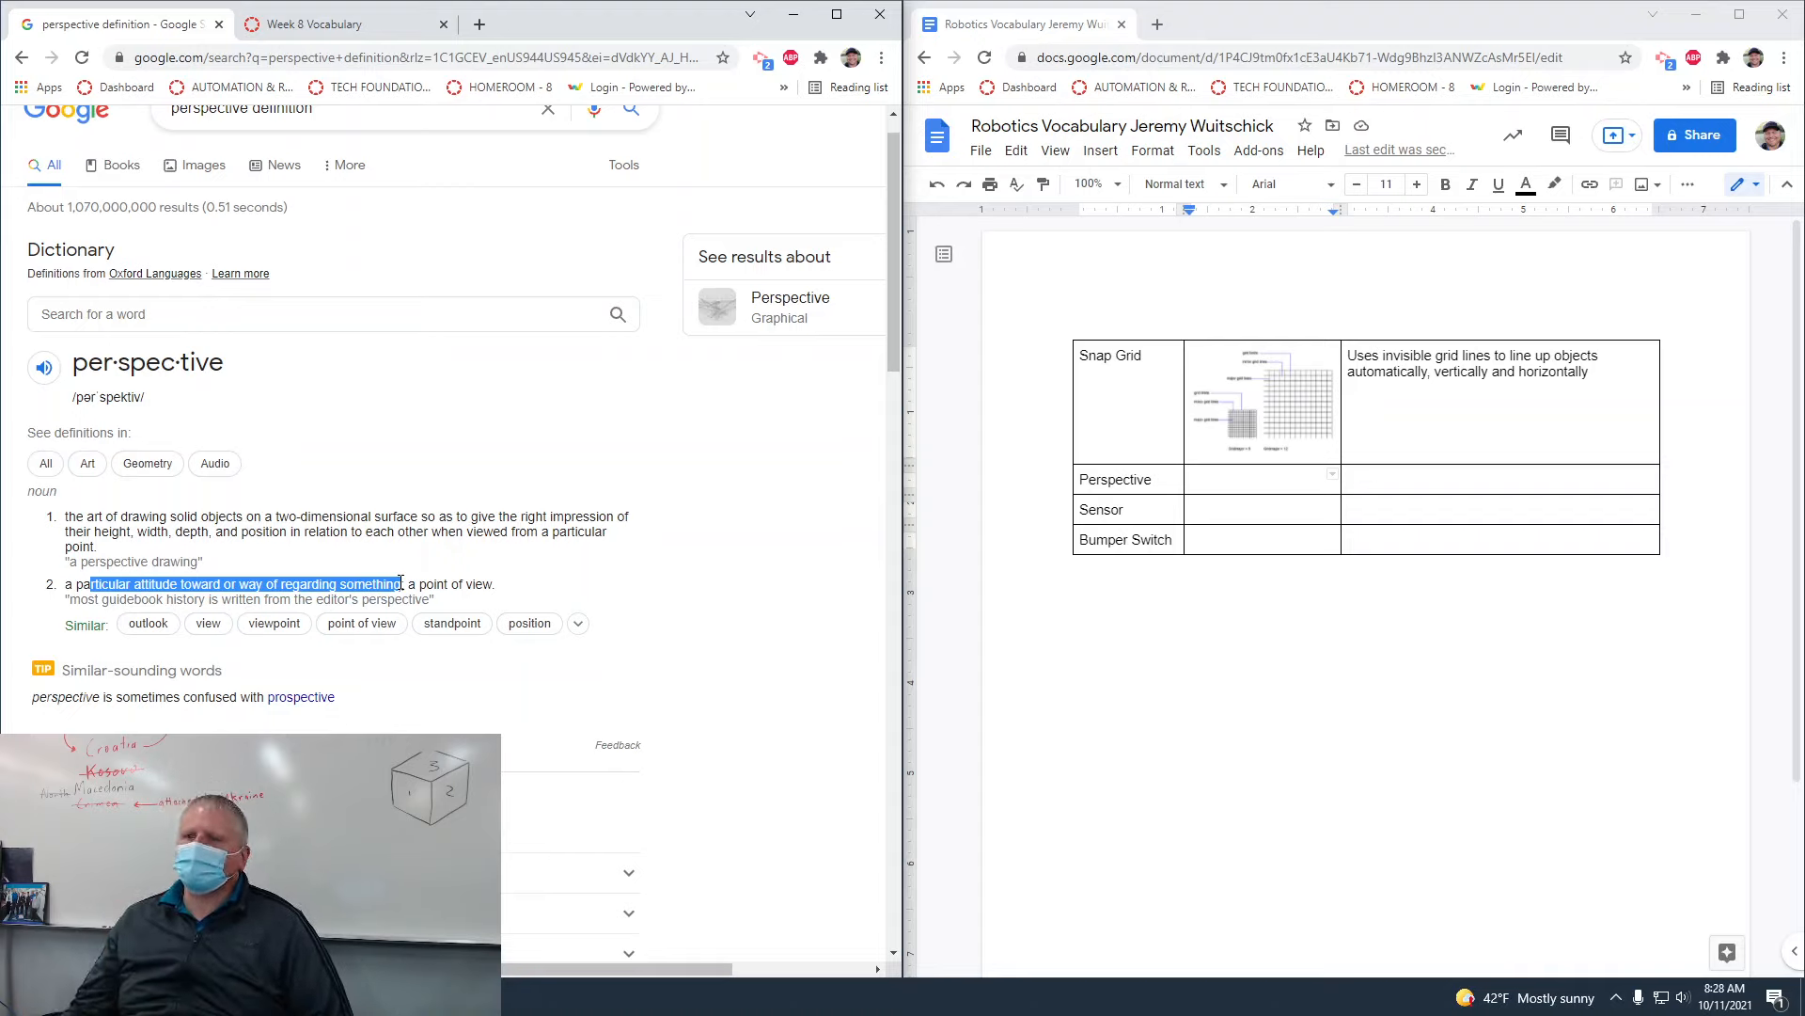
scroll(460, 573, down, 1)
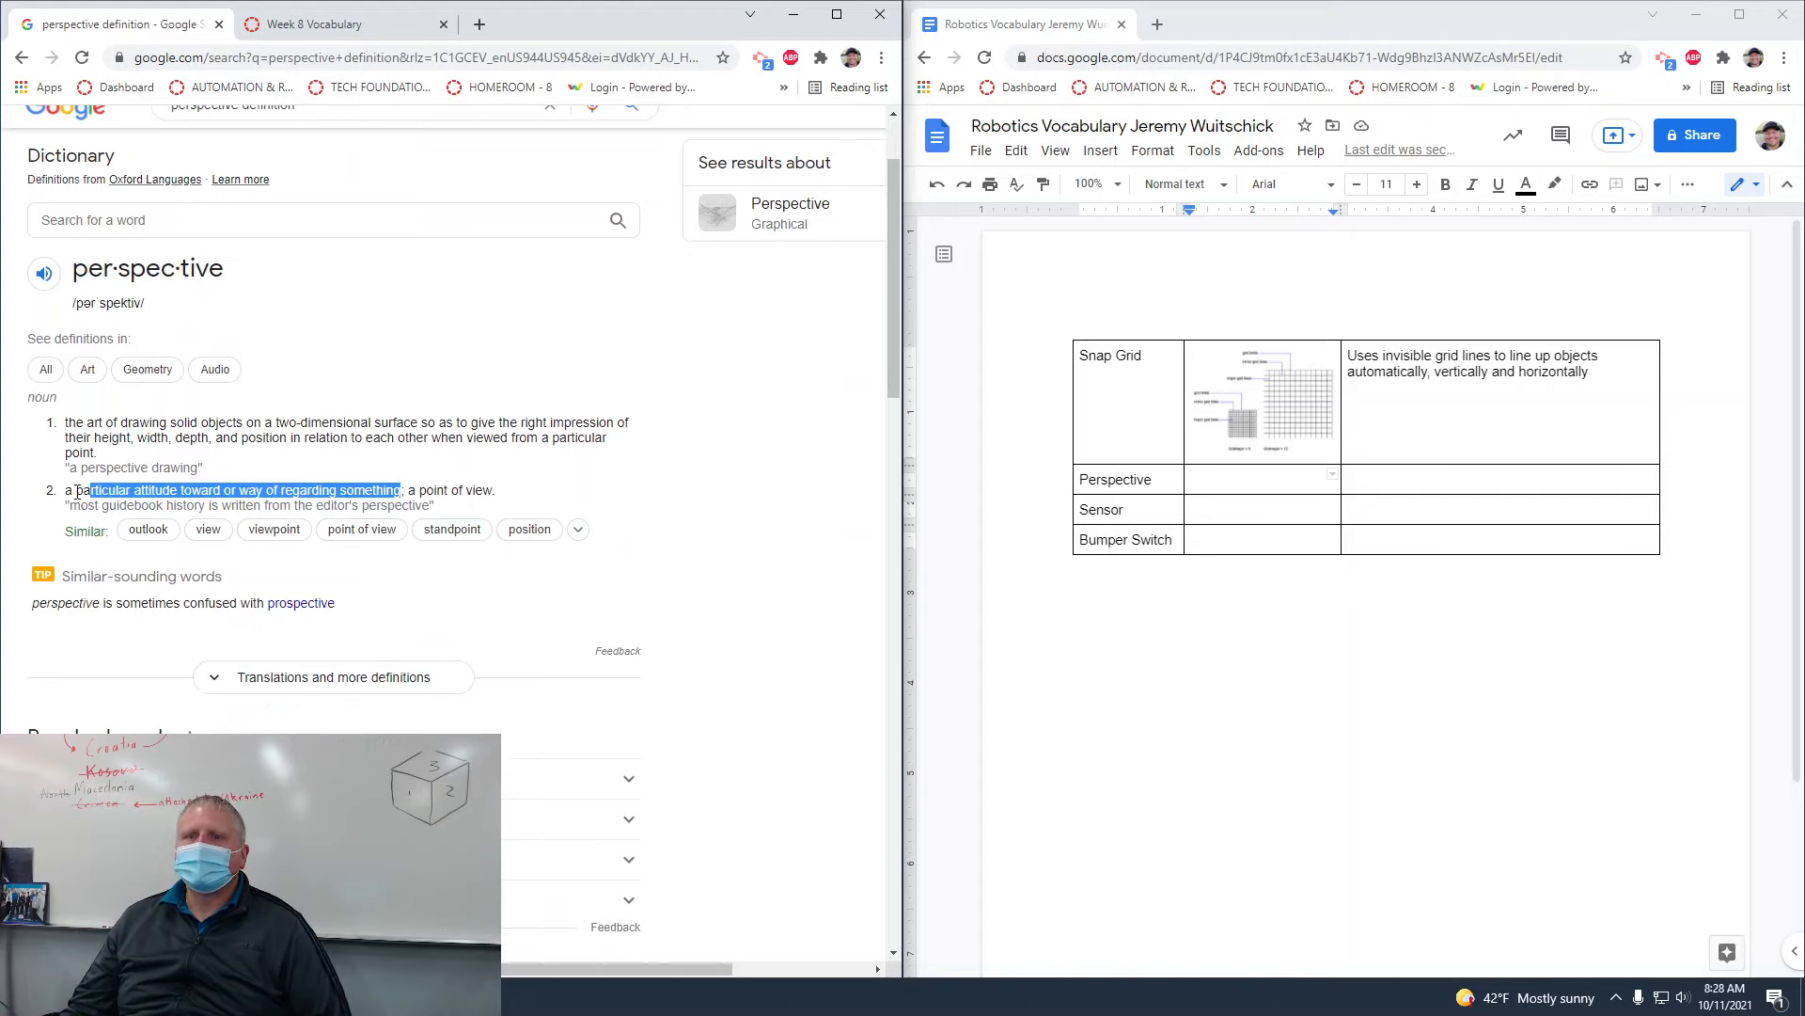
click(69, 488)
drag(70, 489, 536, 486)
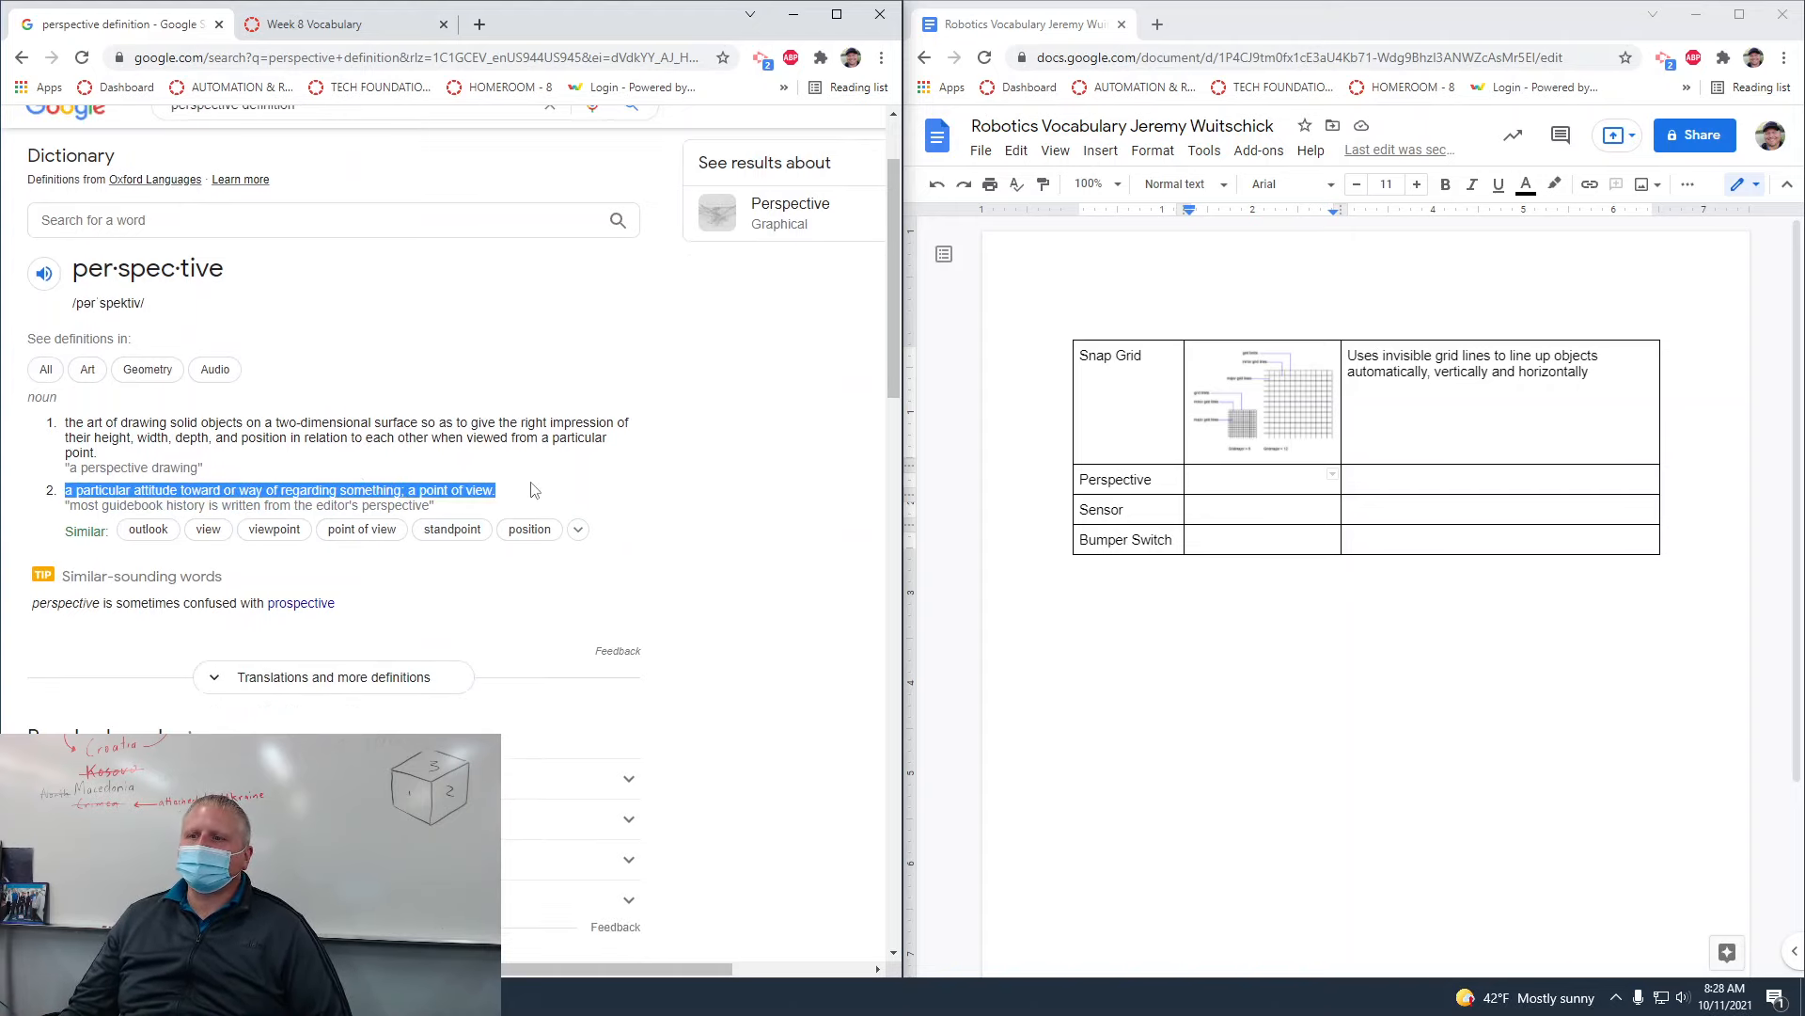
right_click(458, 499)
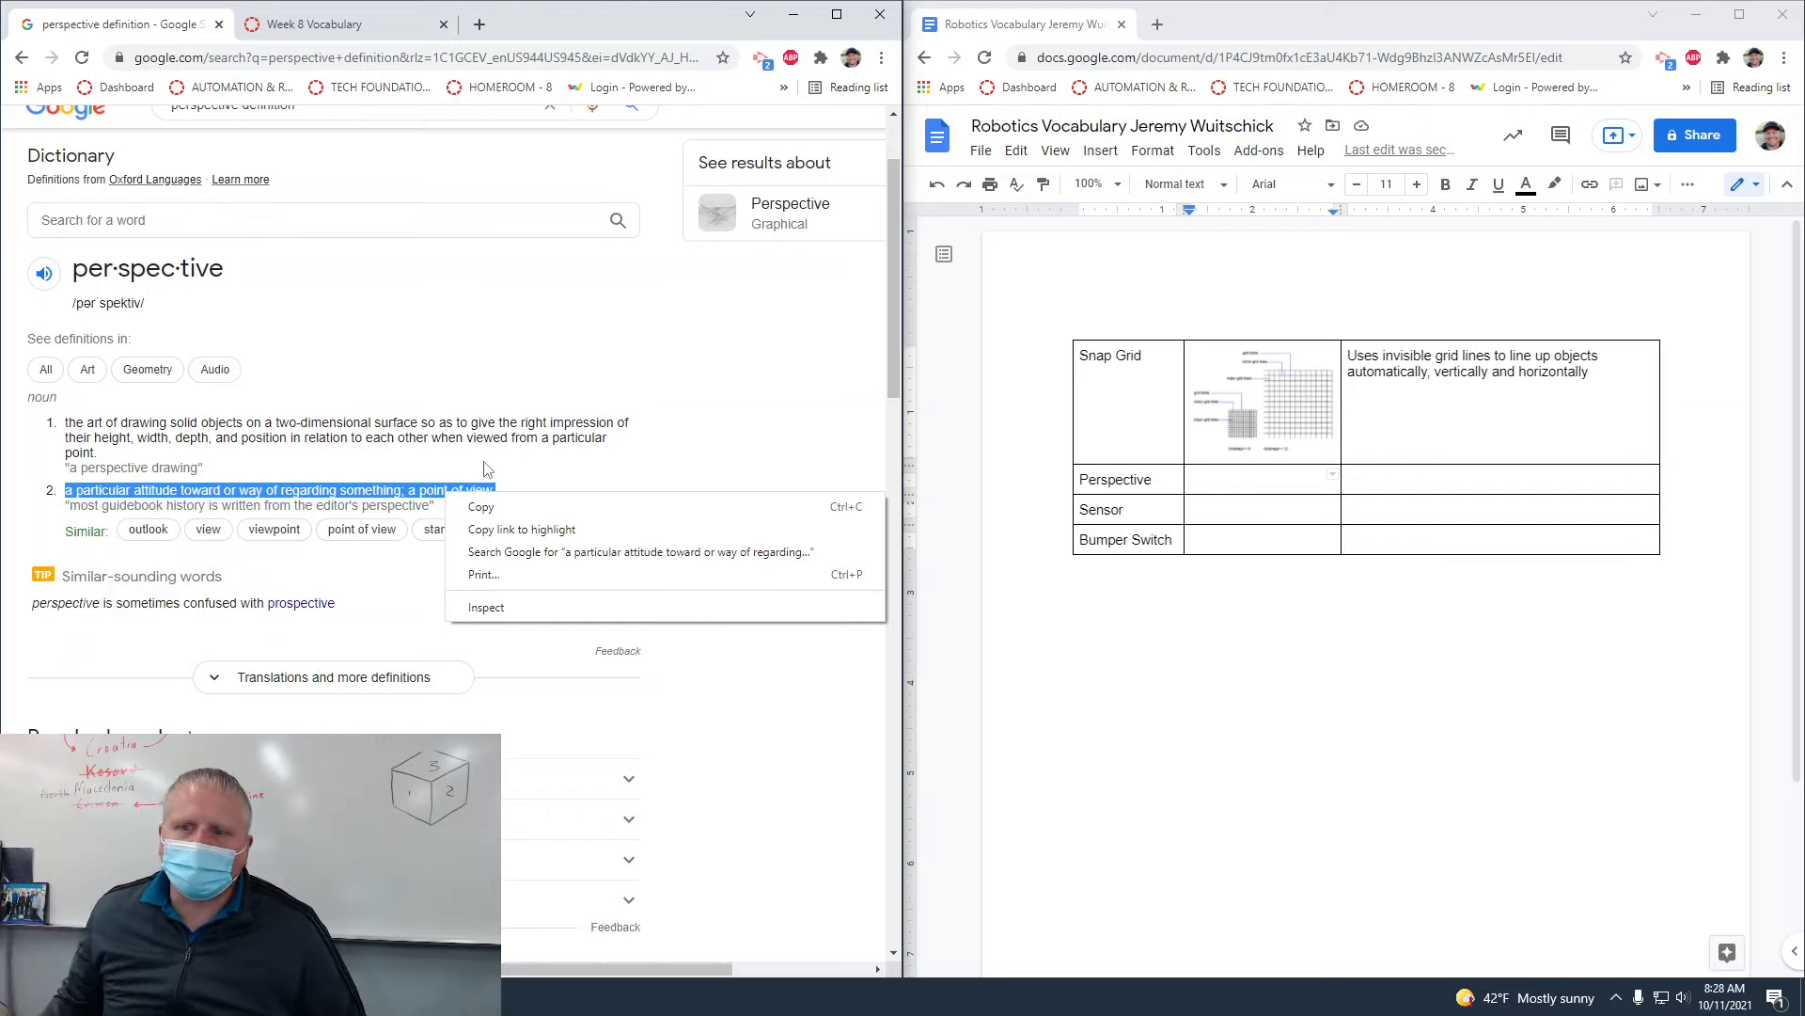
click(403, 490)
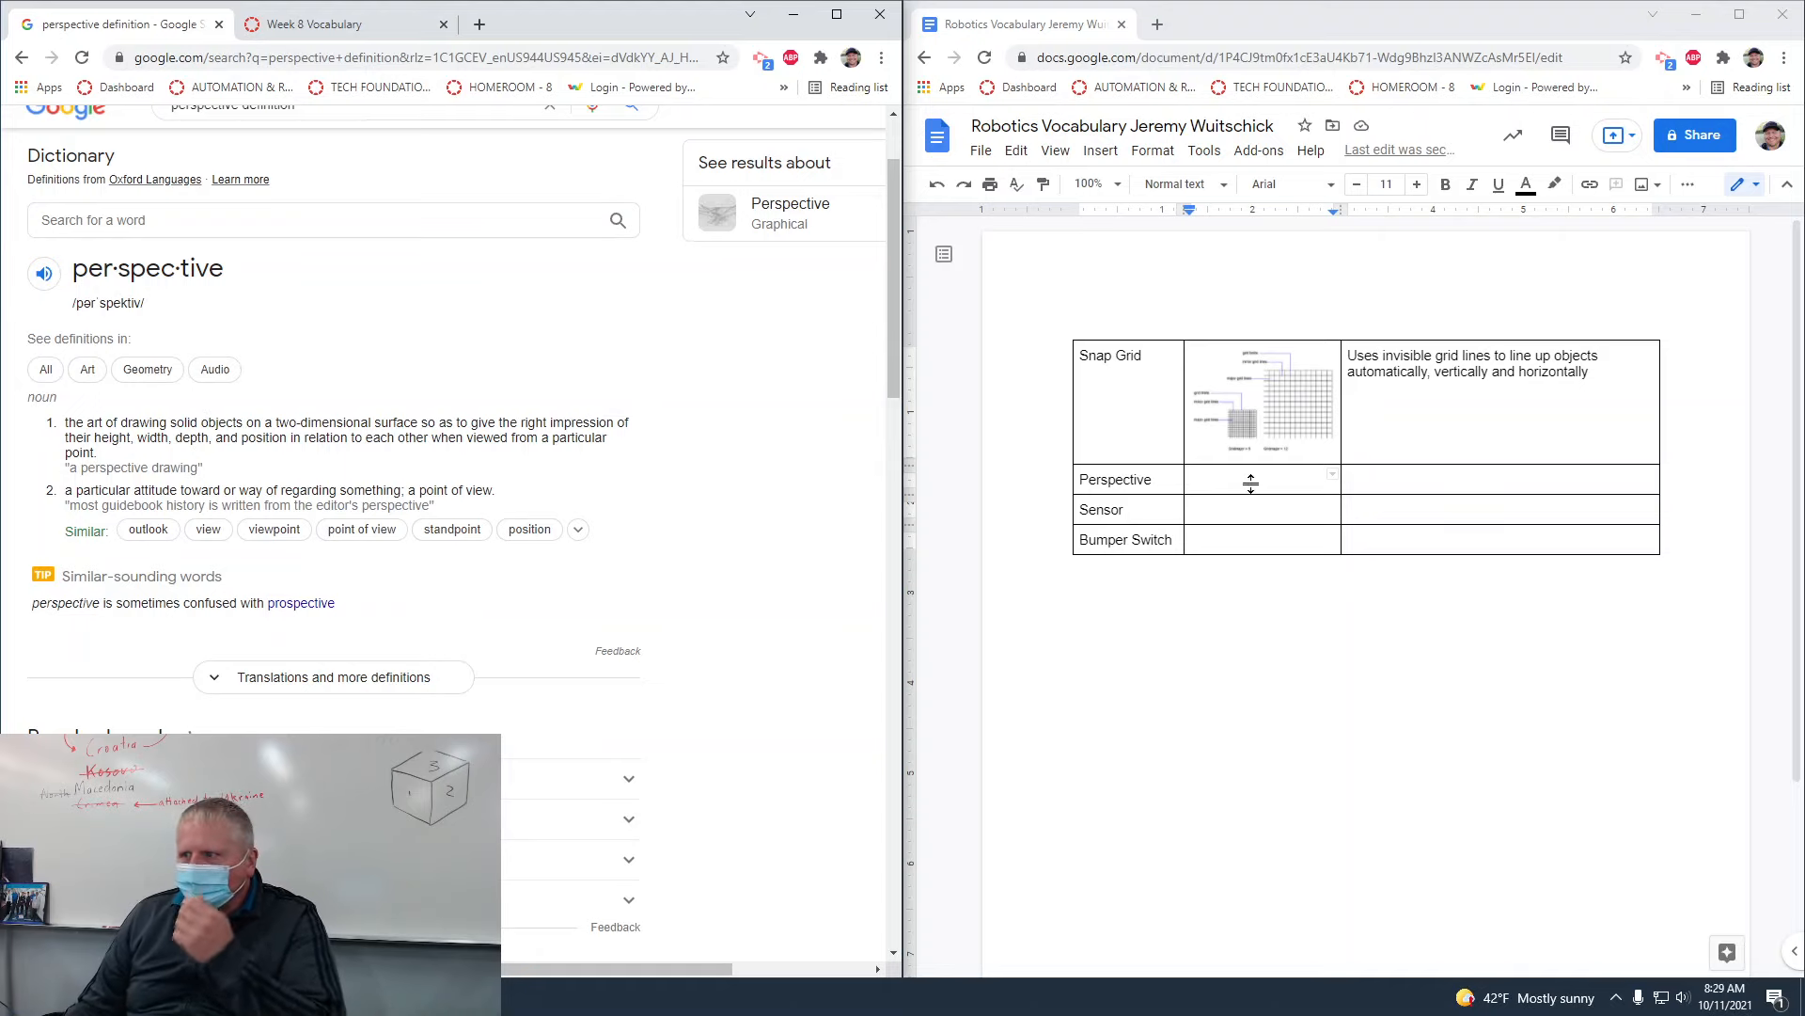
Step: Enter in the Perspective row's third column "A way to draw or represent objects that are 3 dimensional in a flat or 2 dimensional display or paper"
drag(1392, 476, 1376, 481)
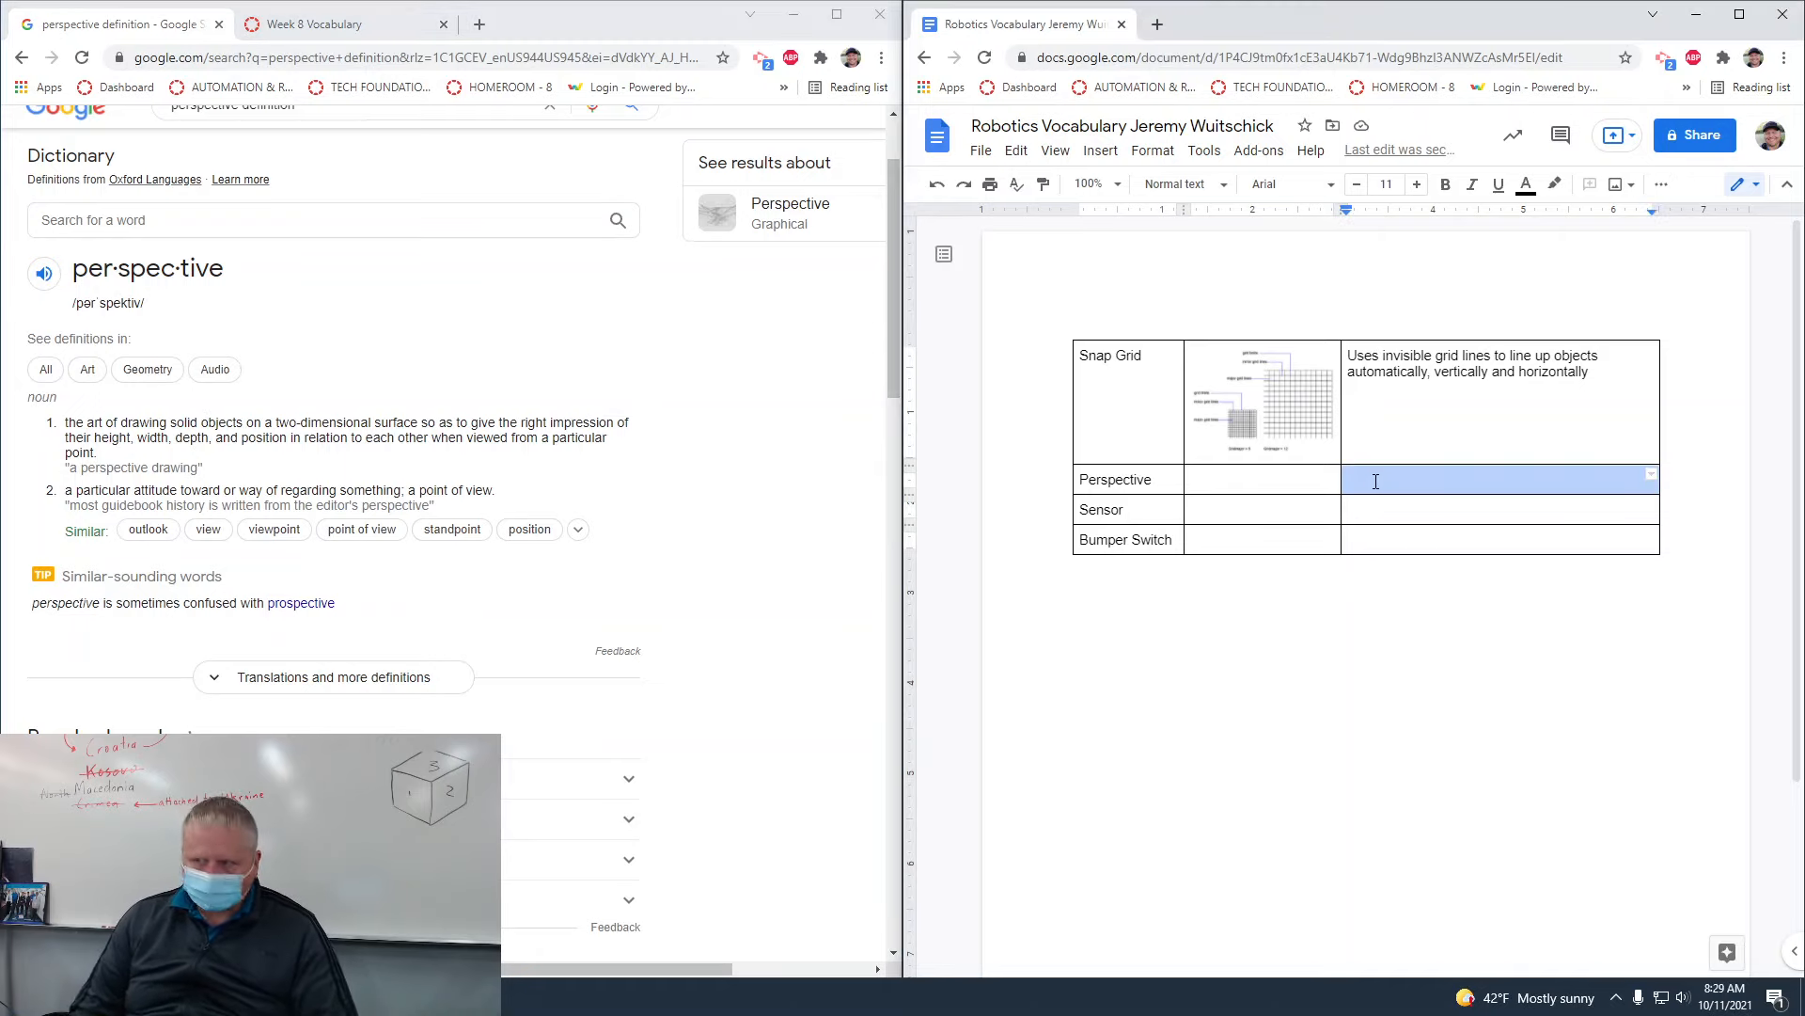
click(1375, 481)
text(A wa)
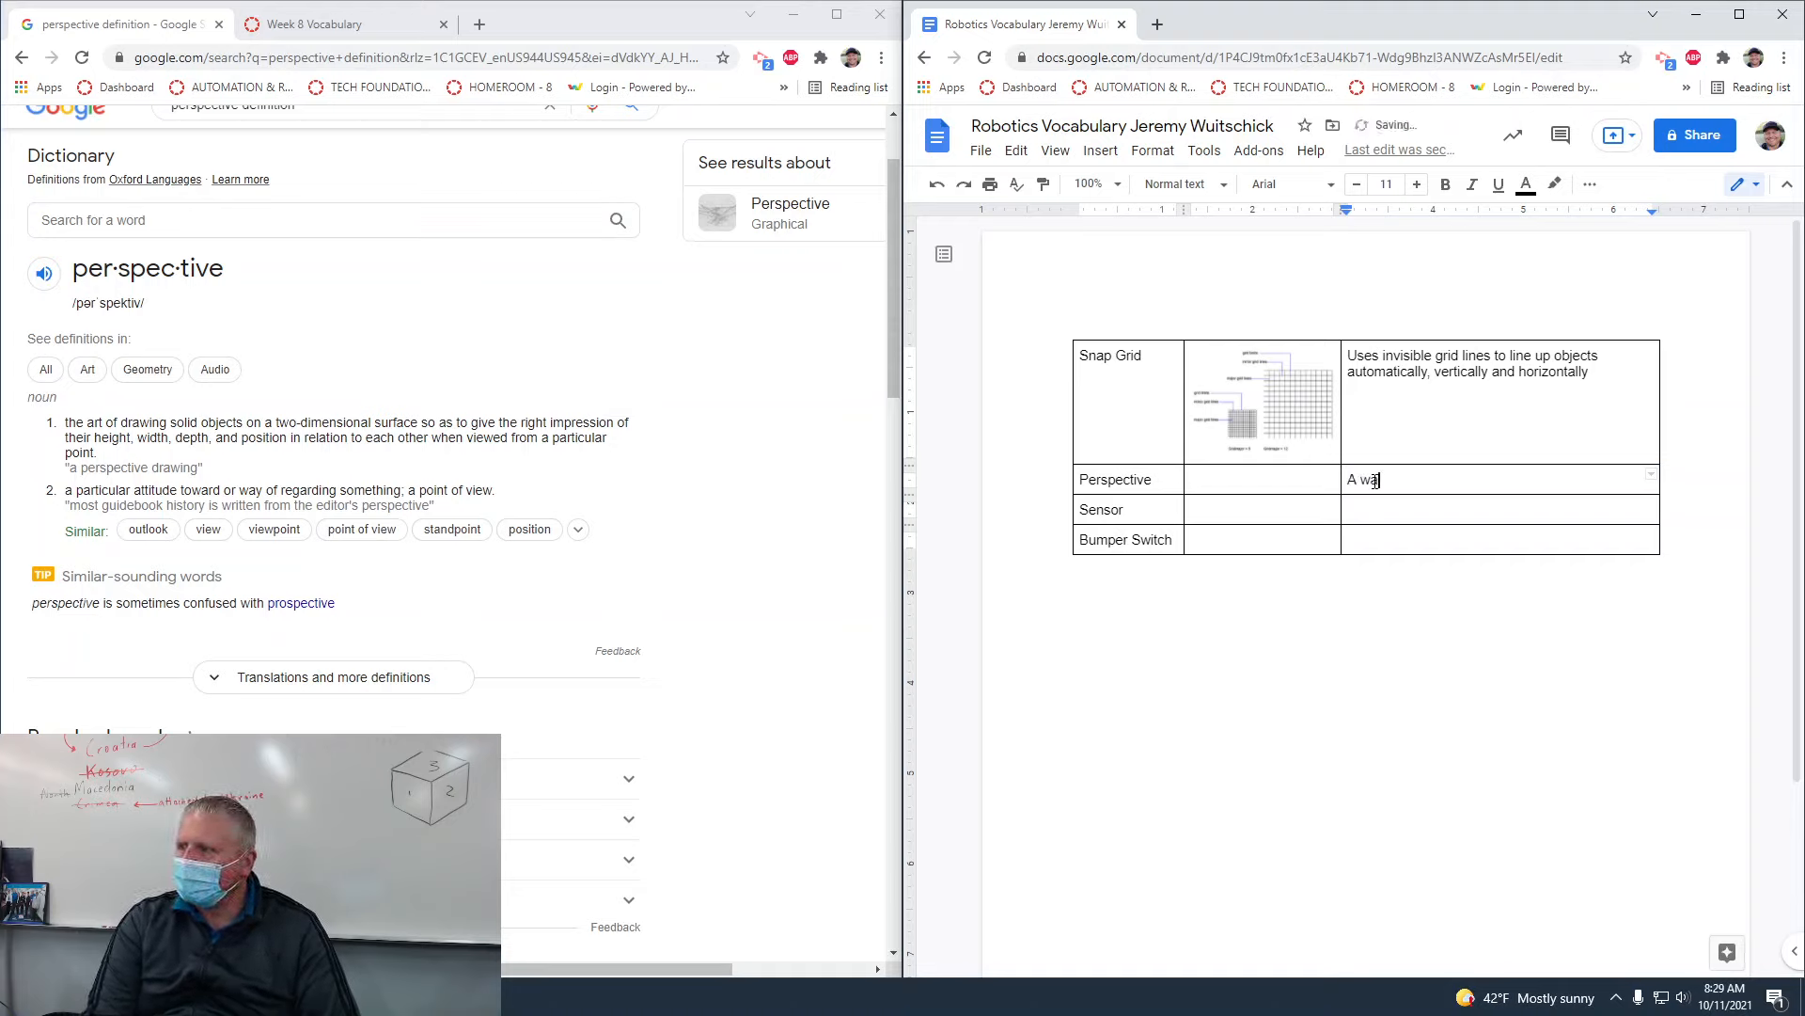
text(uy to da)
key(BackSpace)
text(raw or rep)
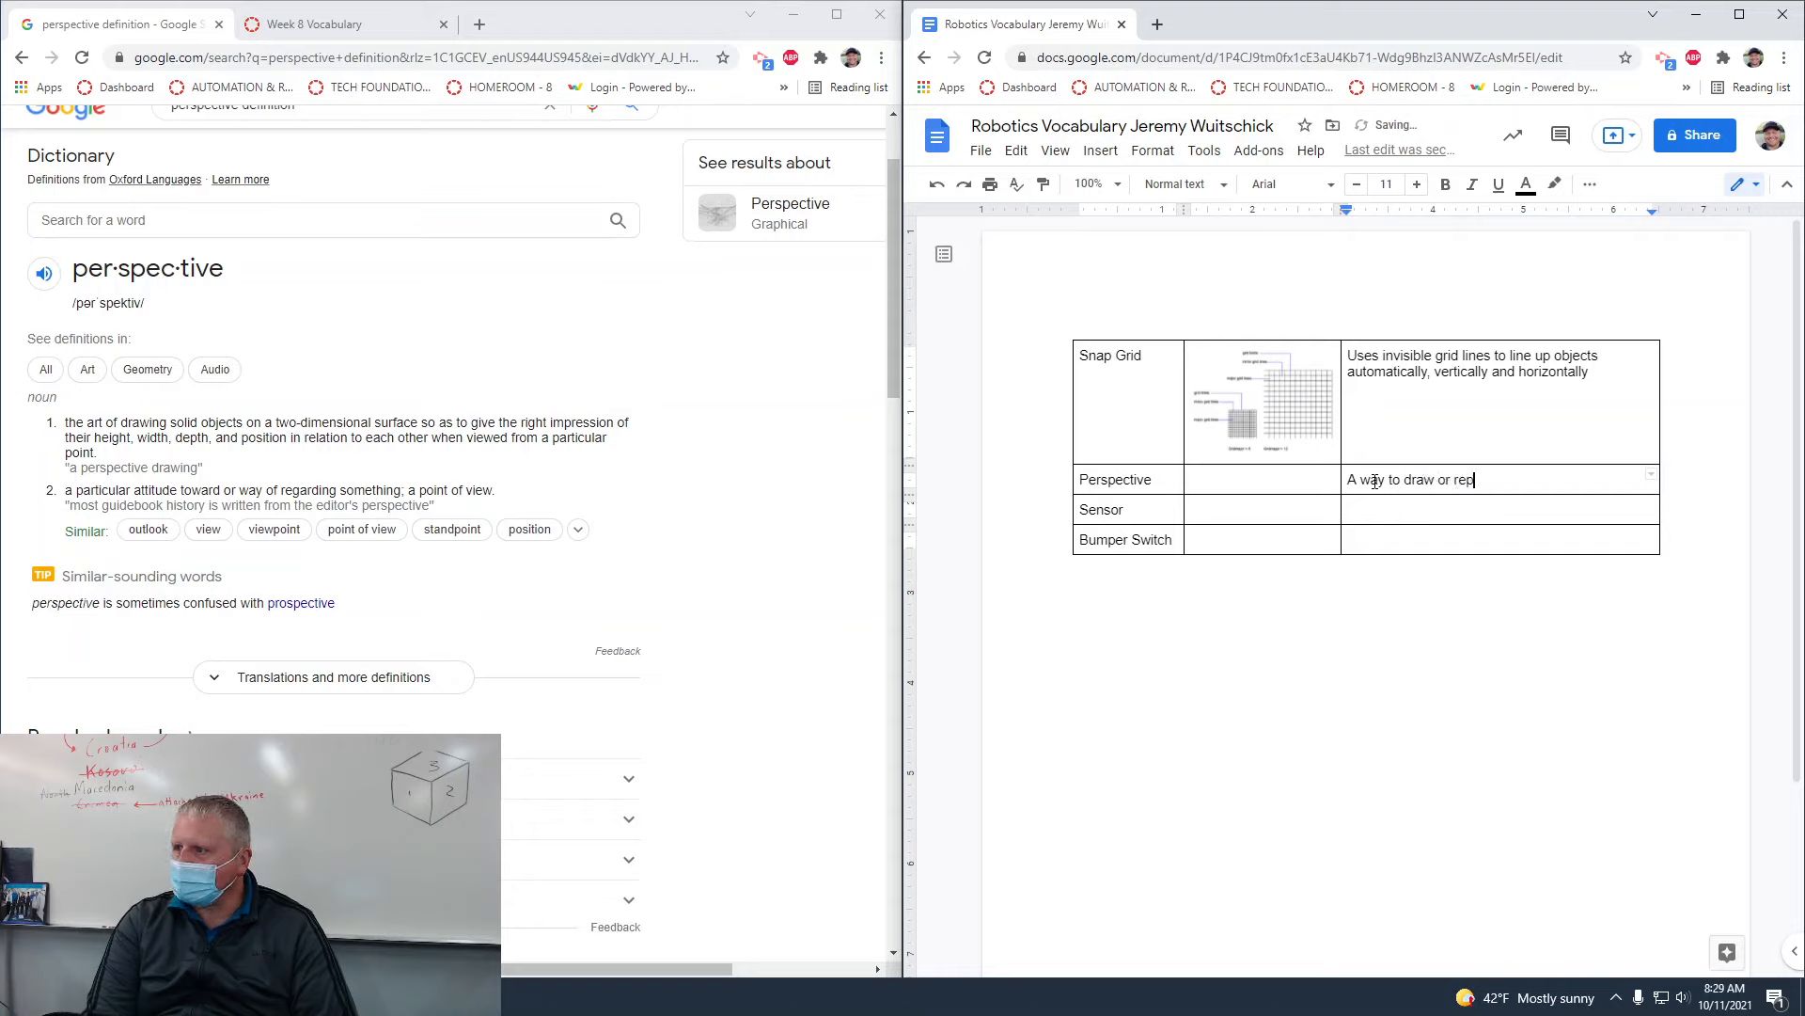
text(resent )
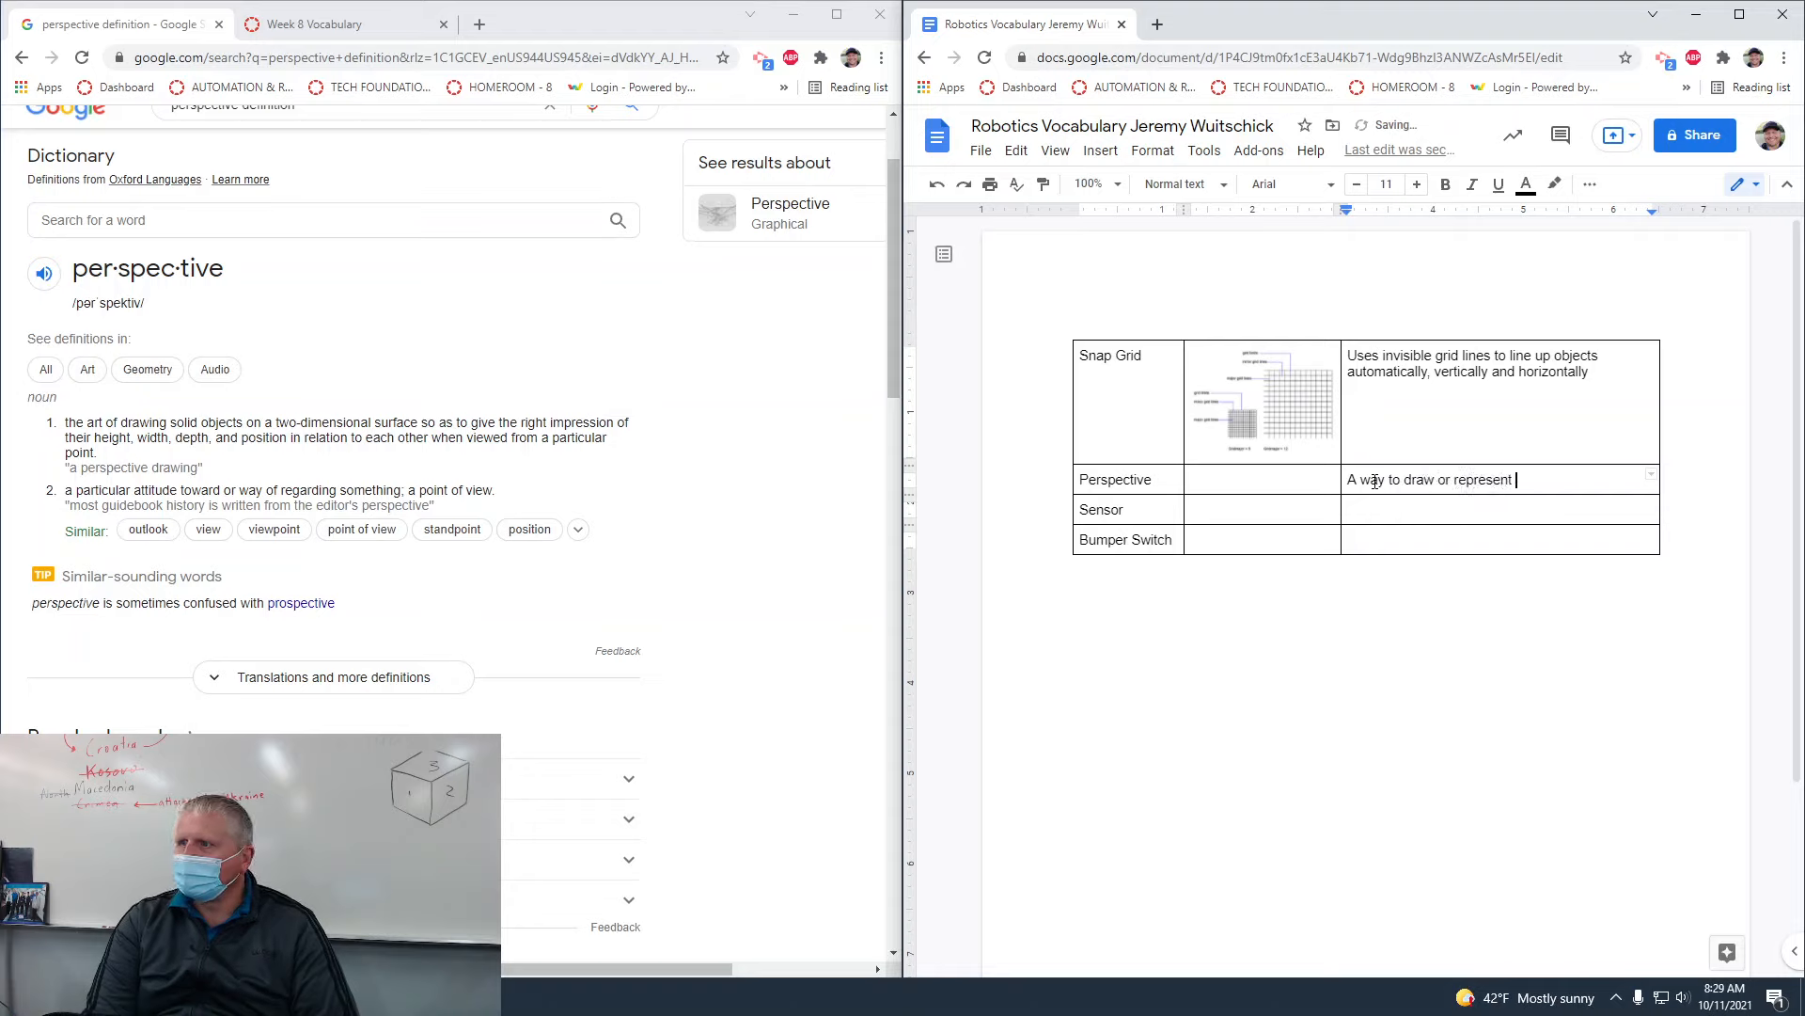
text(objects tha)
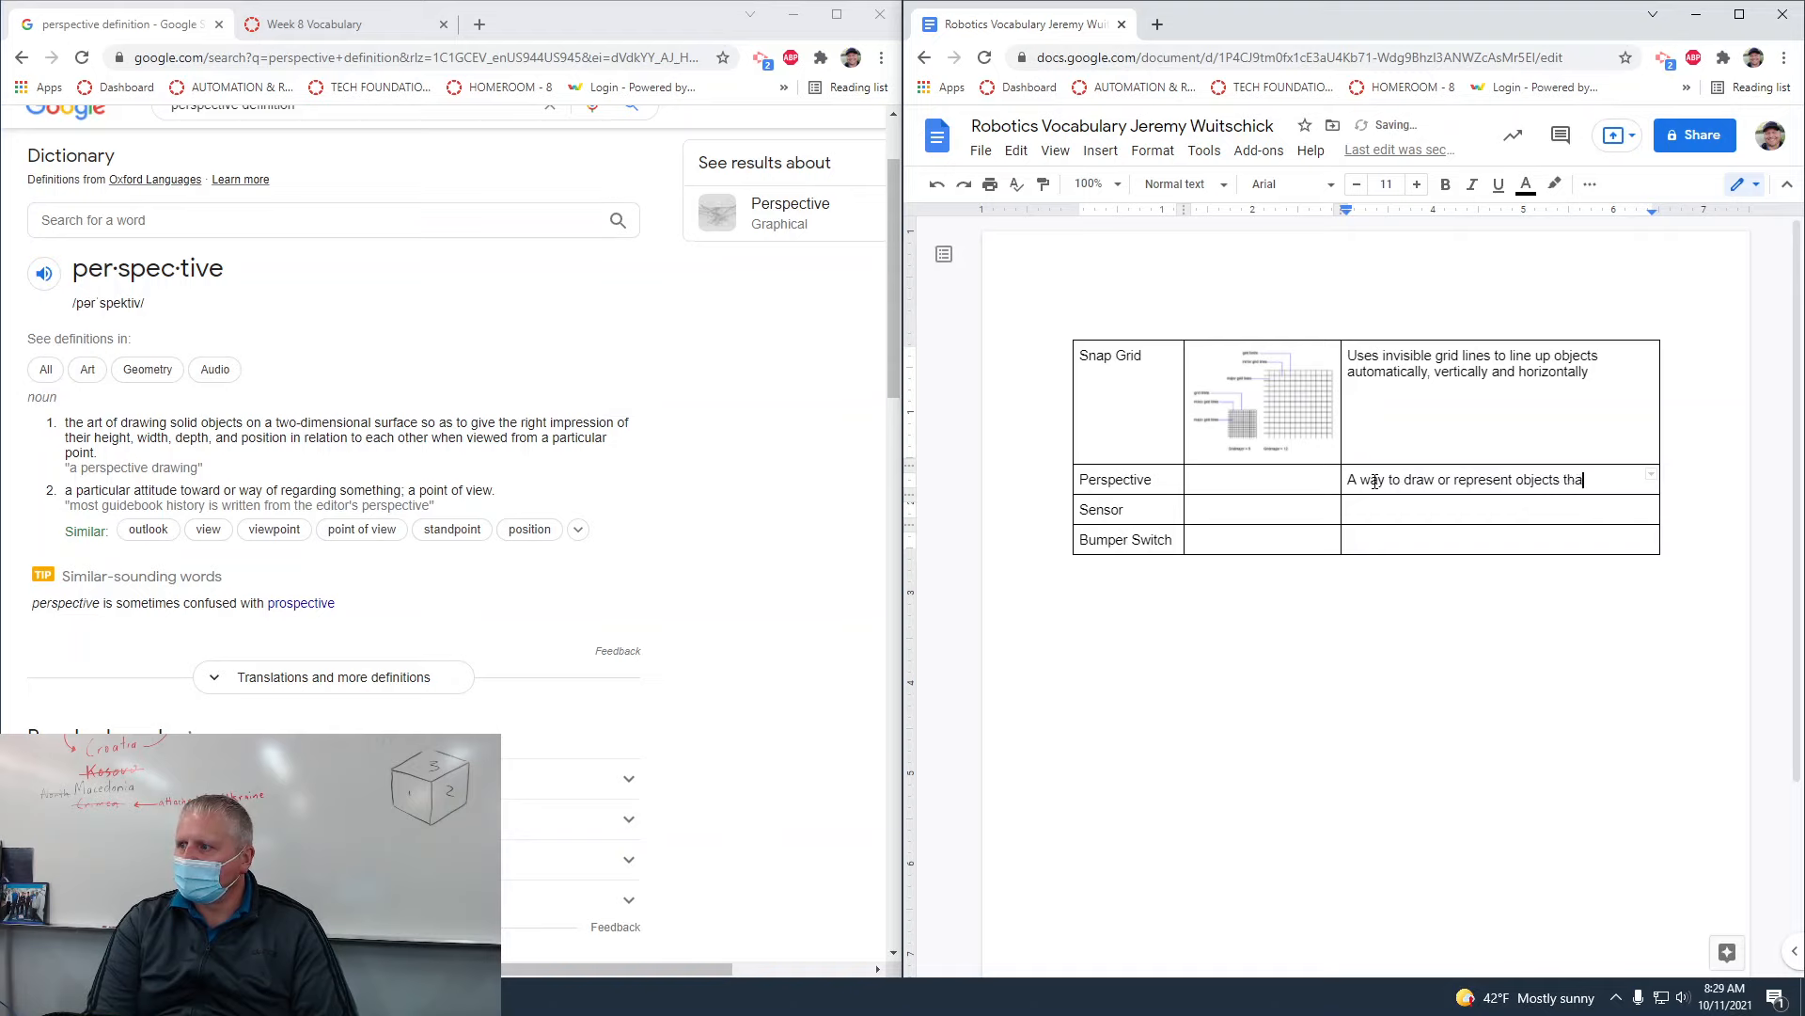
text(t are 3d)
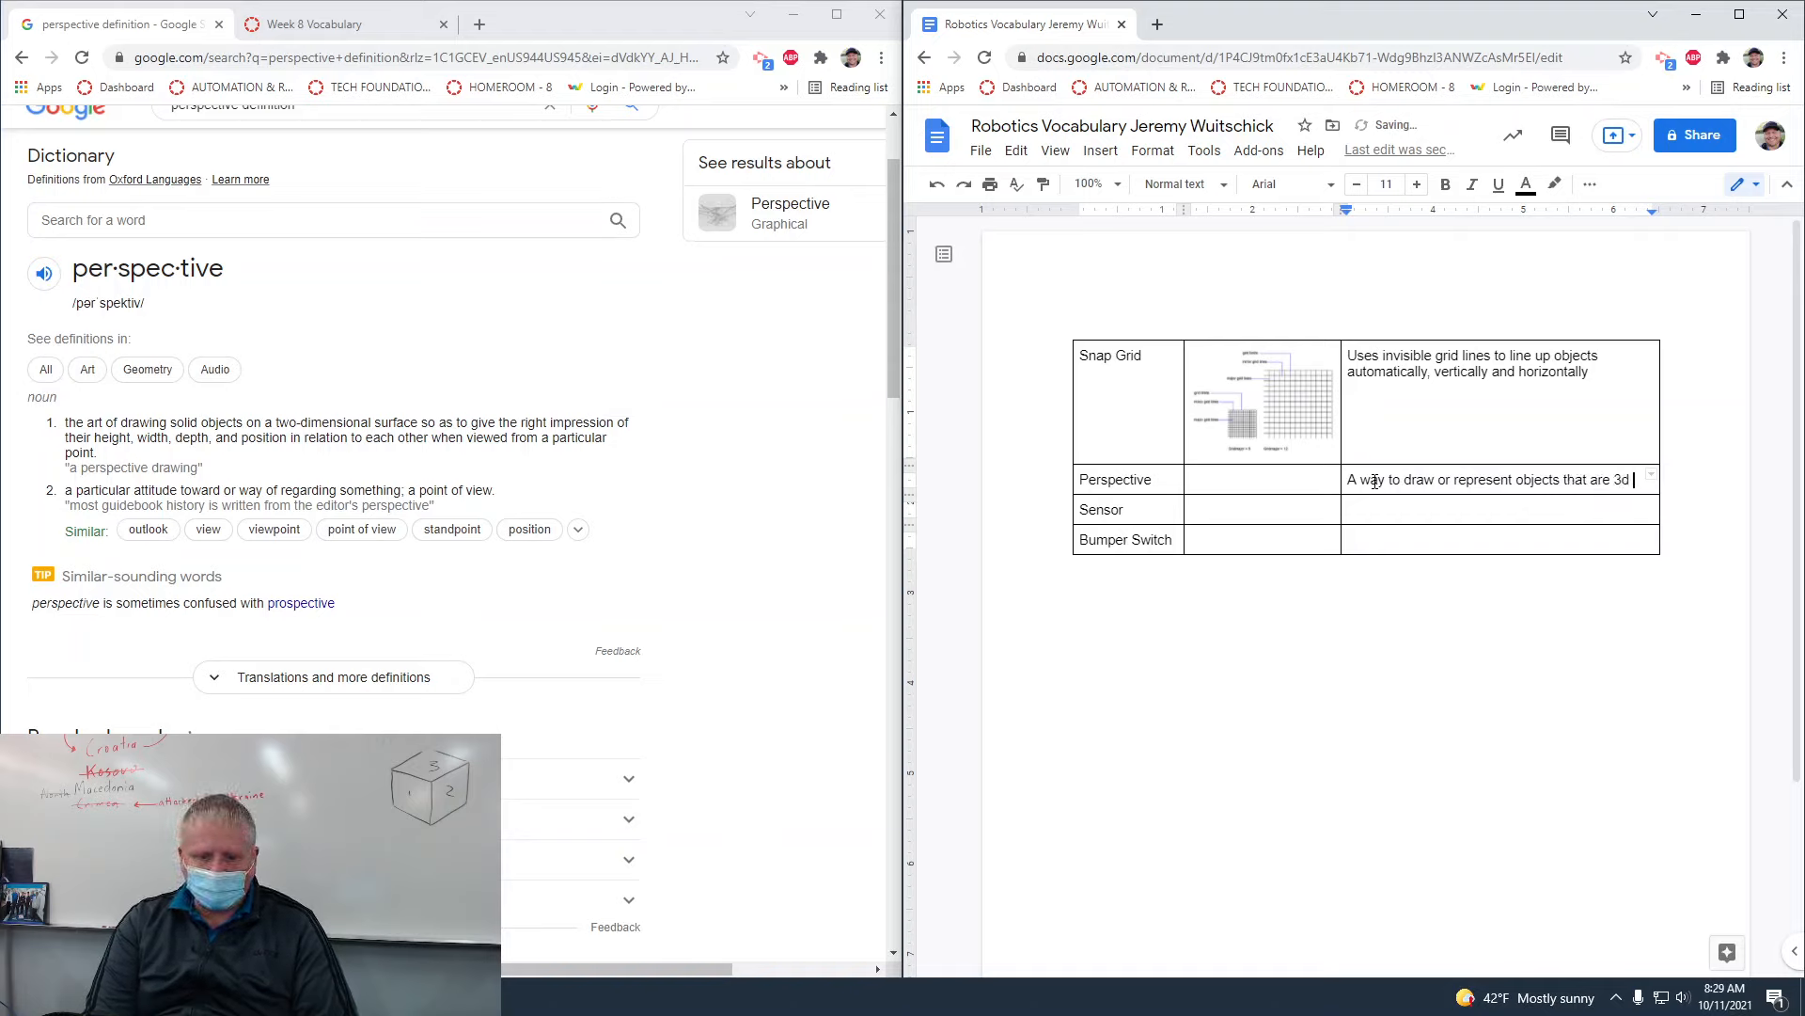
key(BackSpace)
text(D )
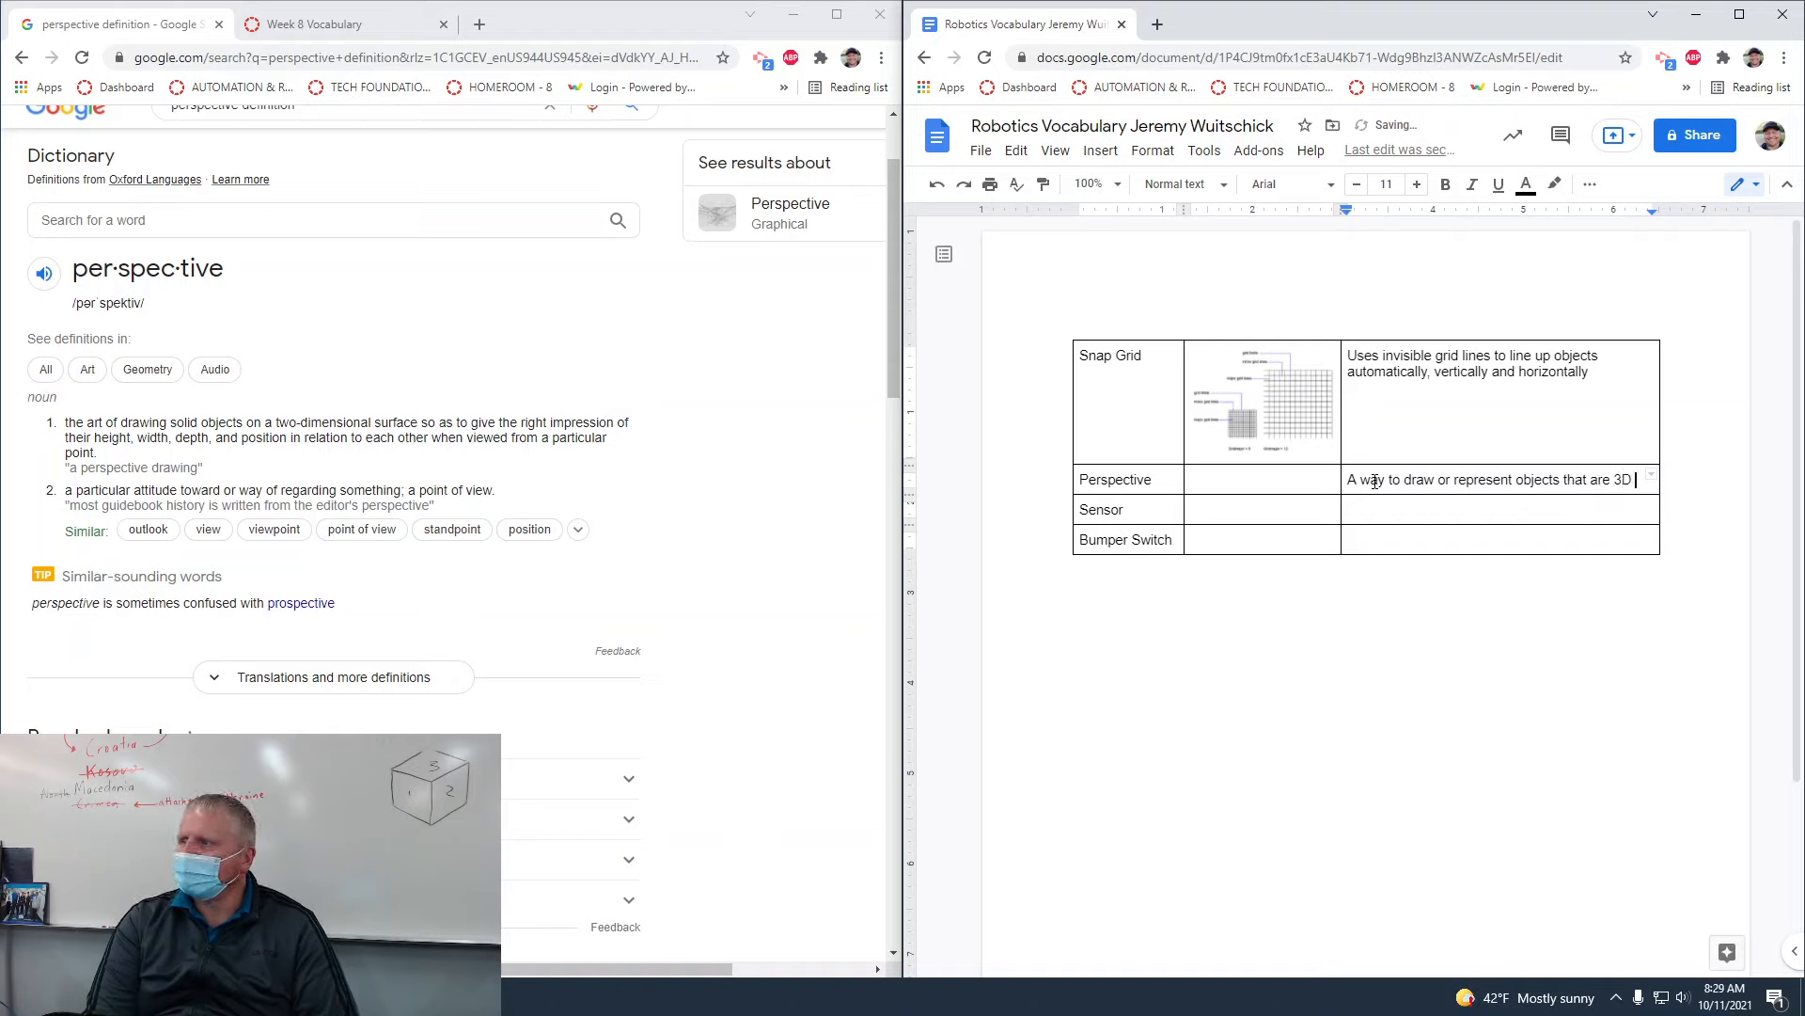
key(BackSpace)
key(BackSpace)
text( dimensional in a flat or )
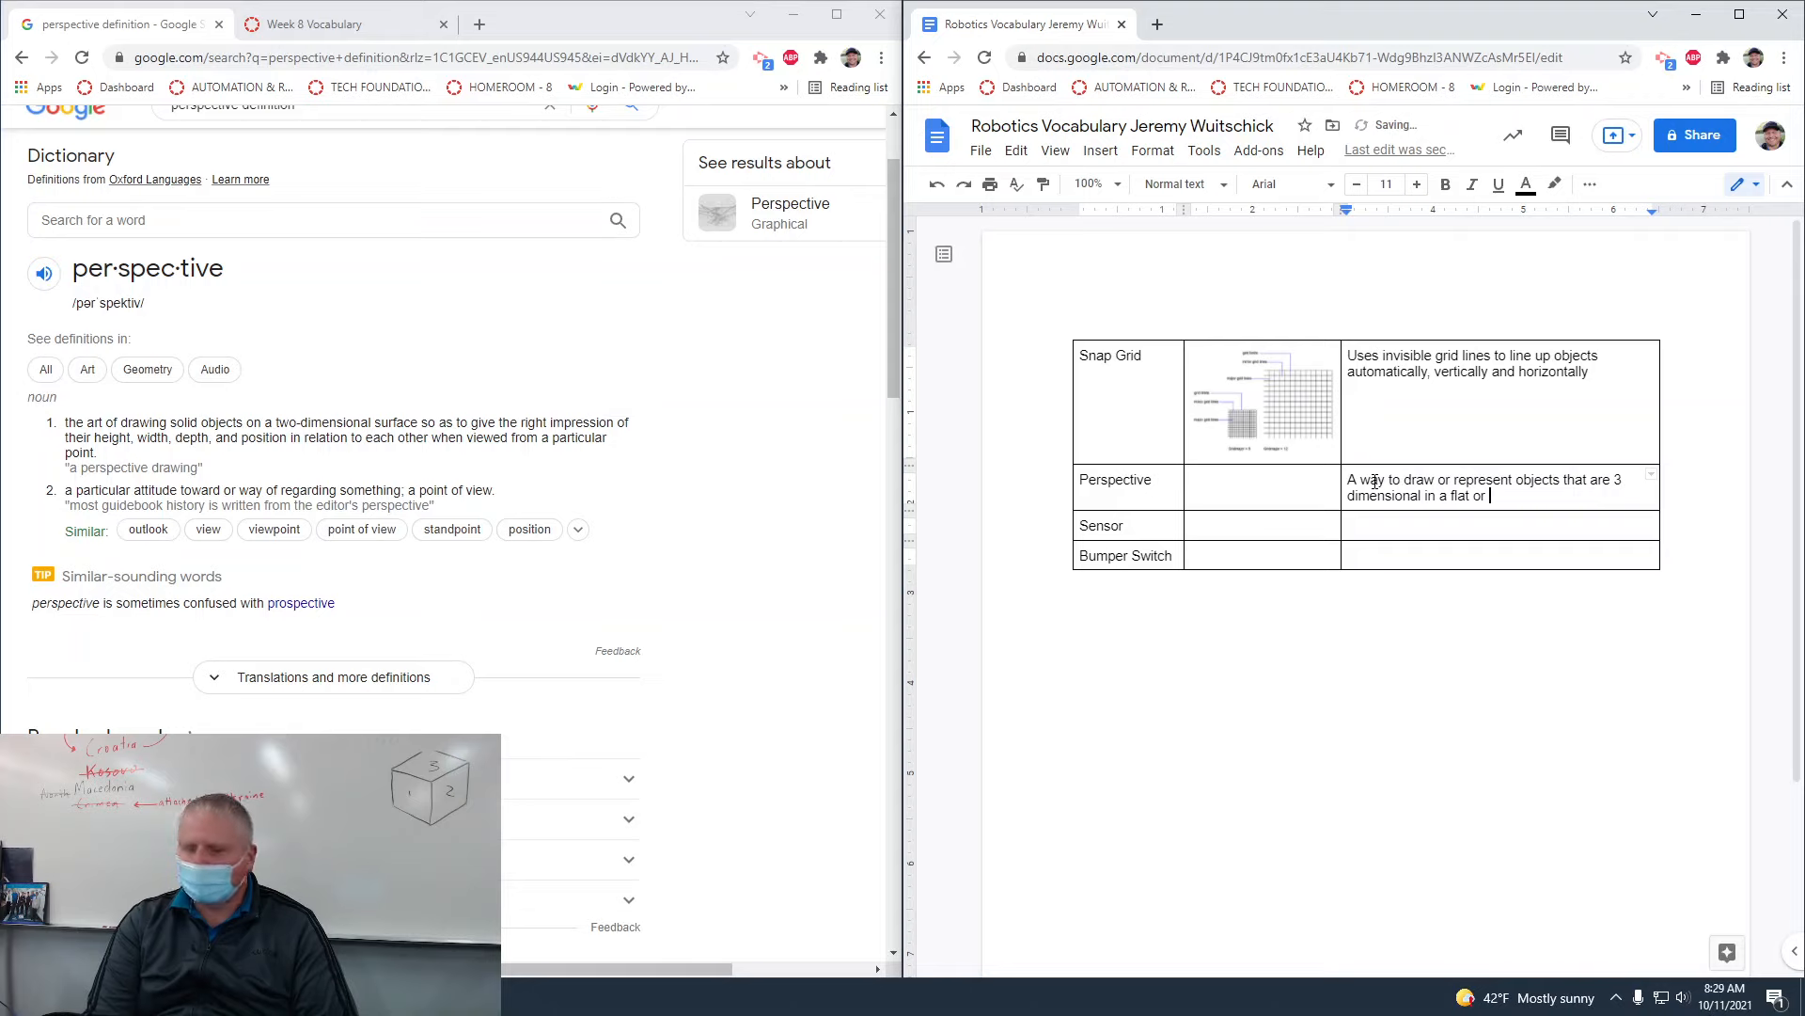
text(2 dimen)
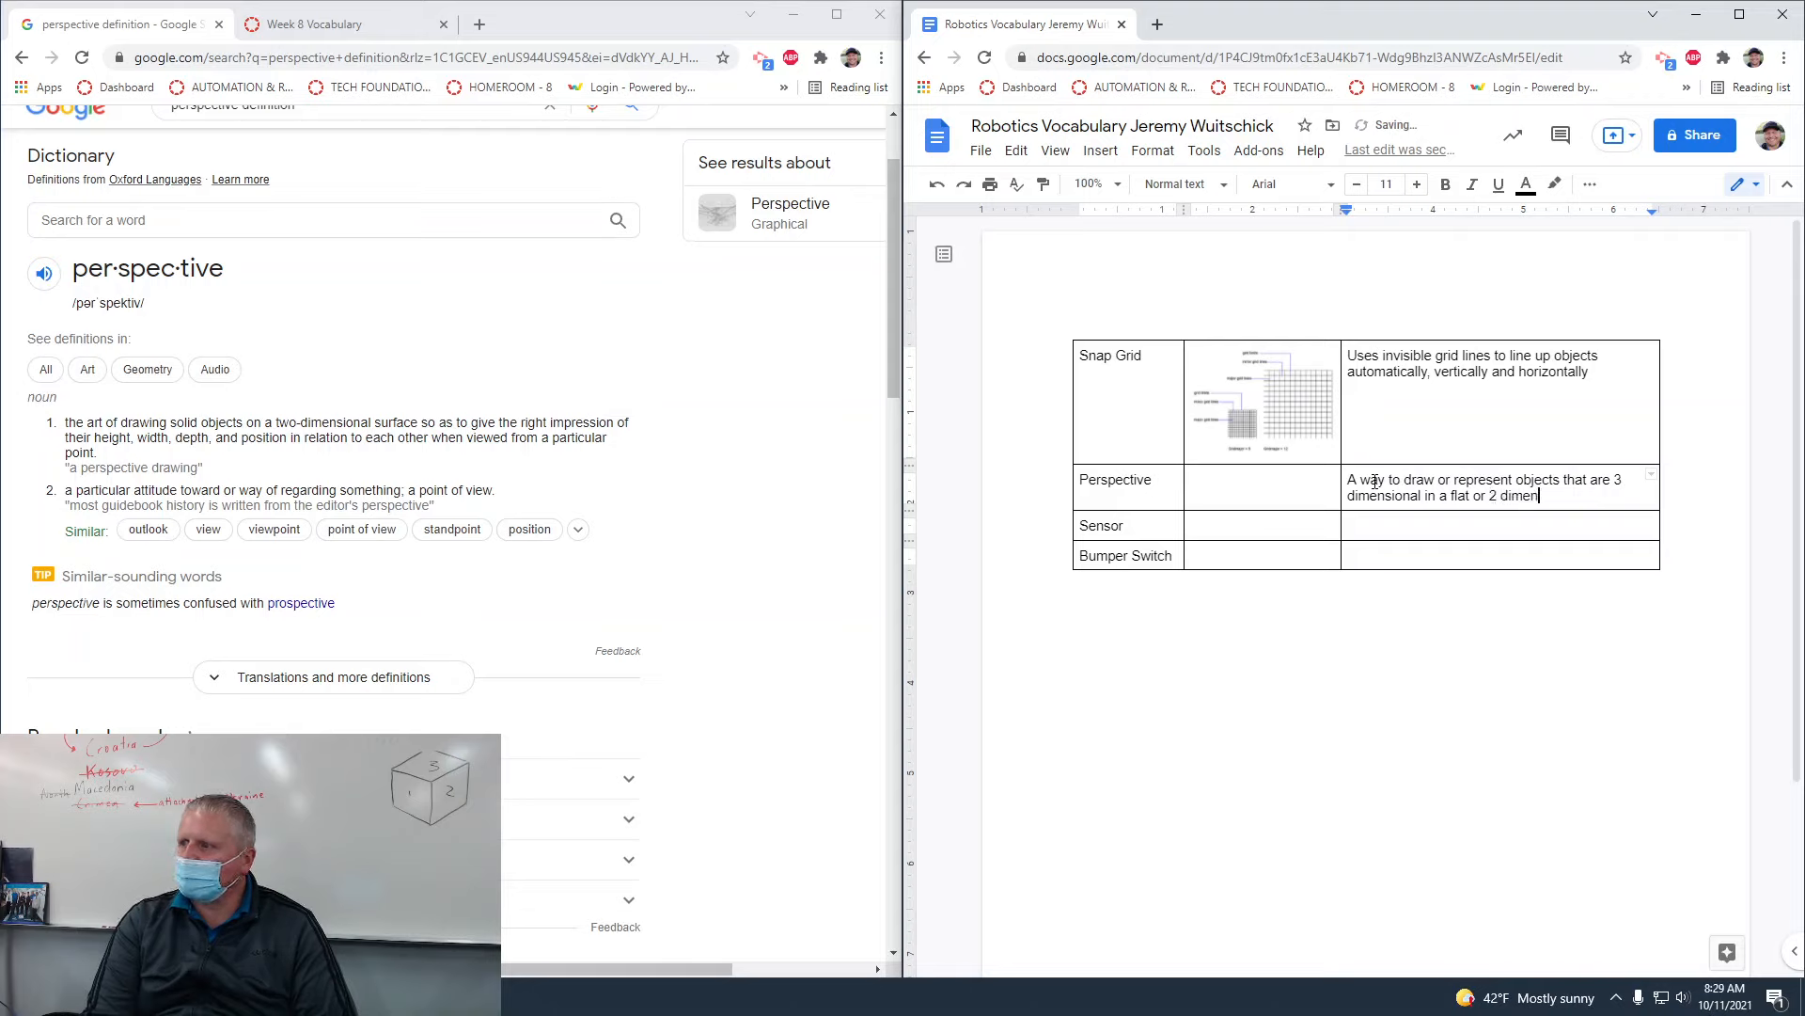
text(sional)
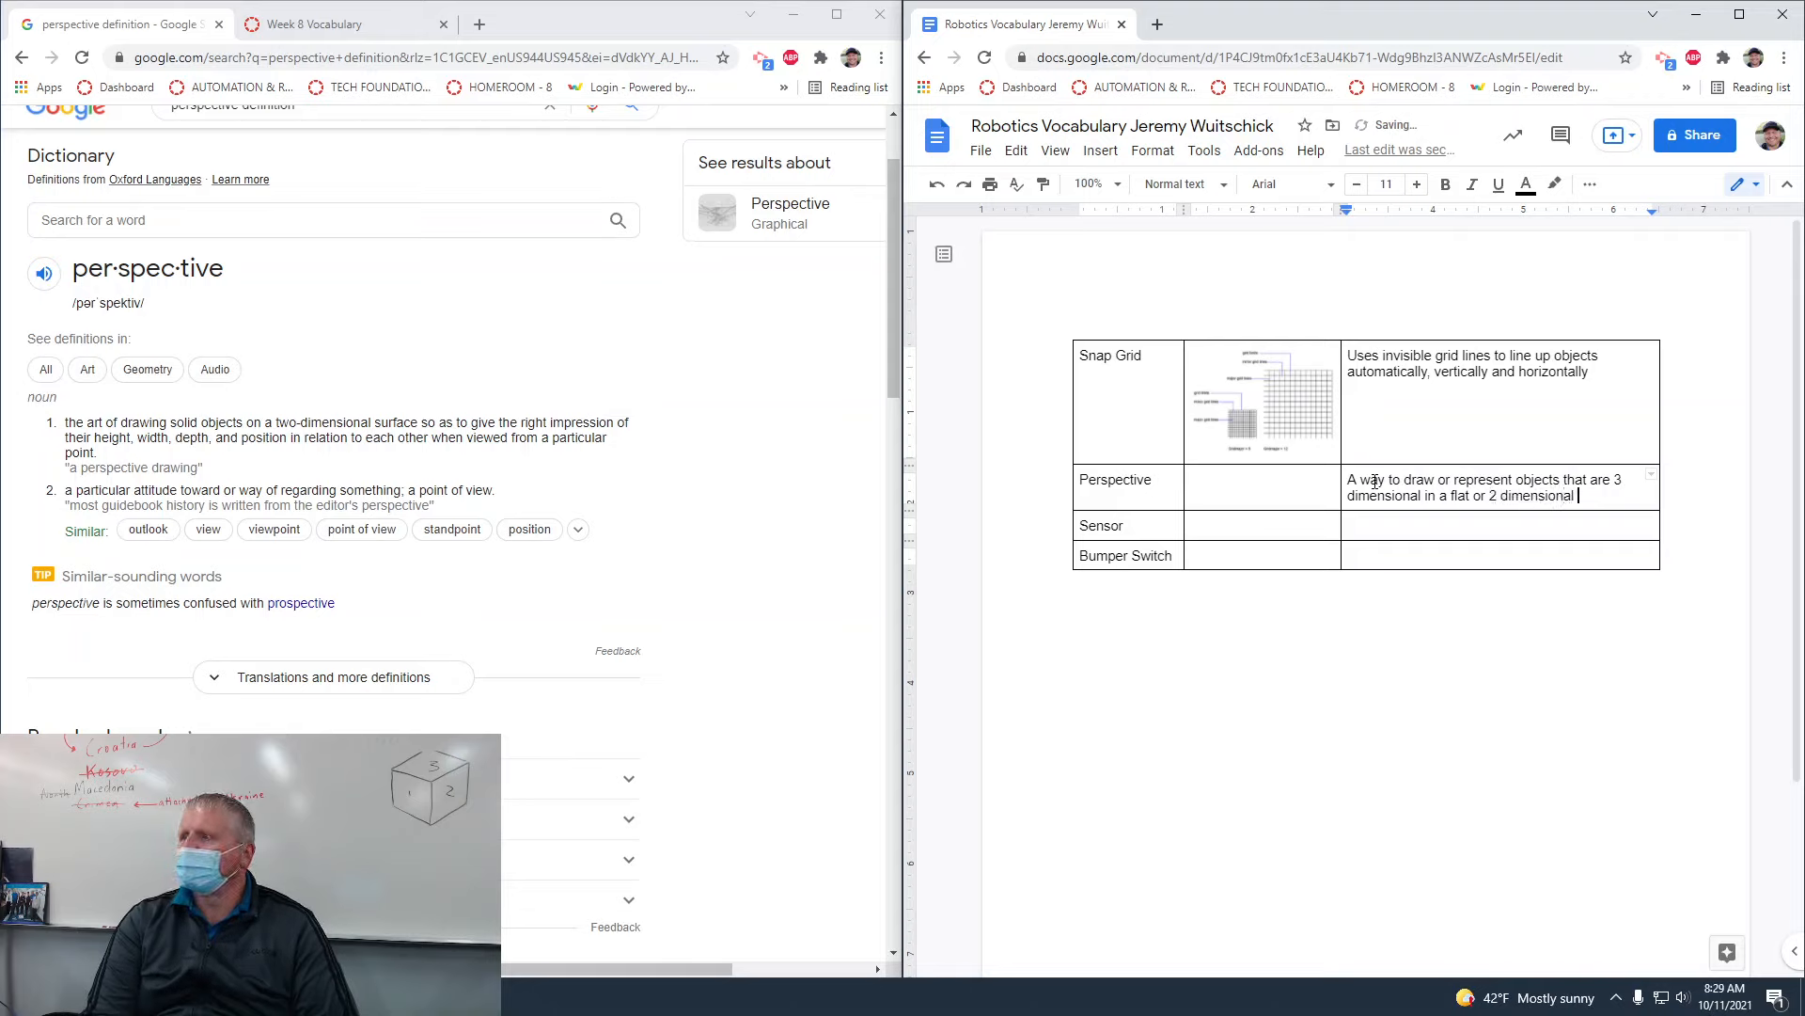
text( display)
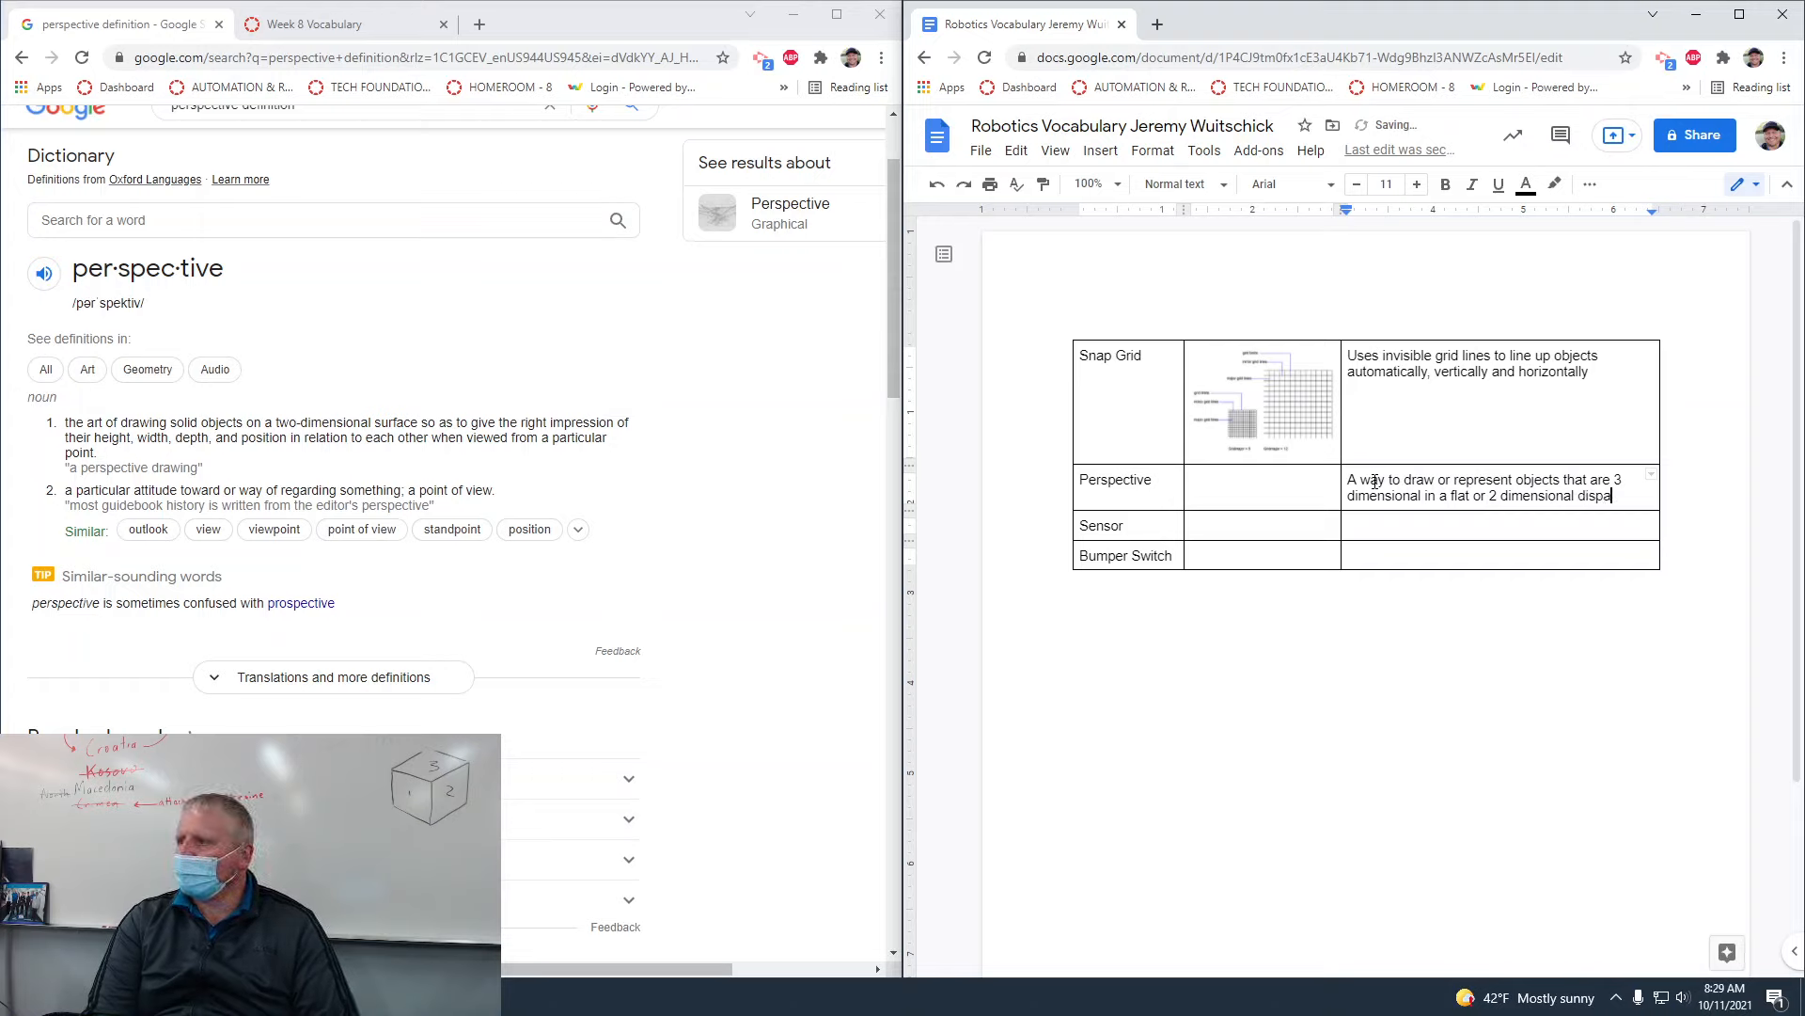
text( or pap)
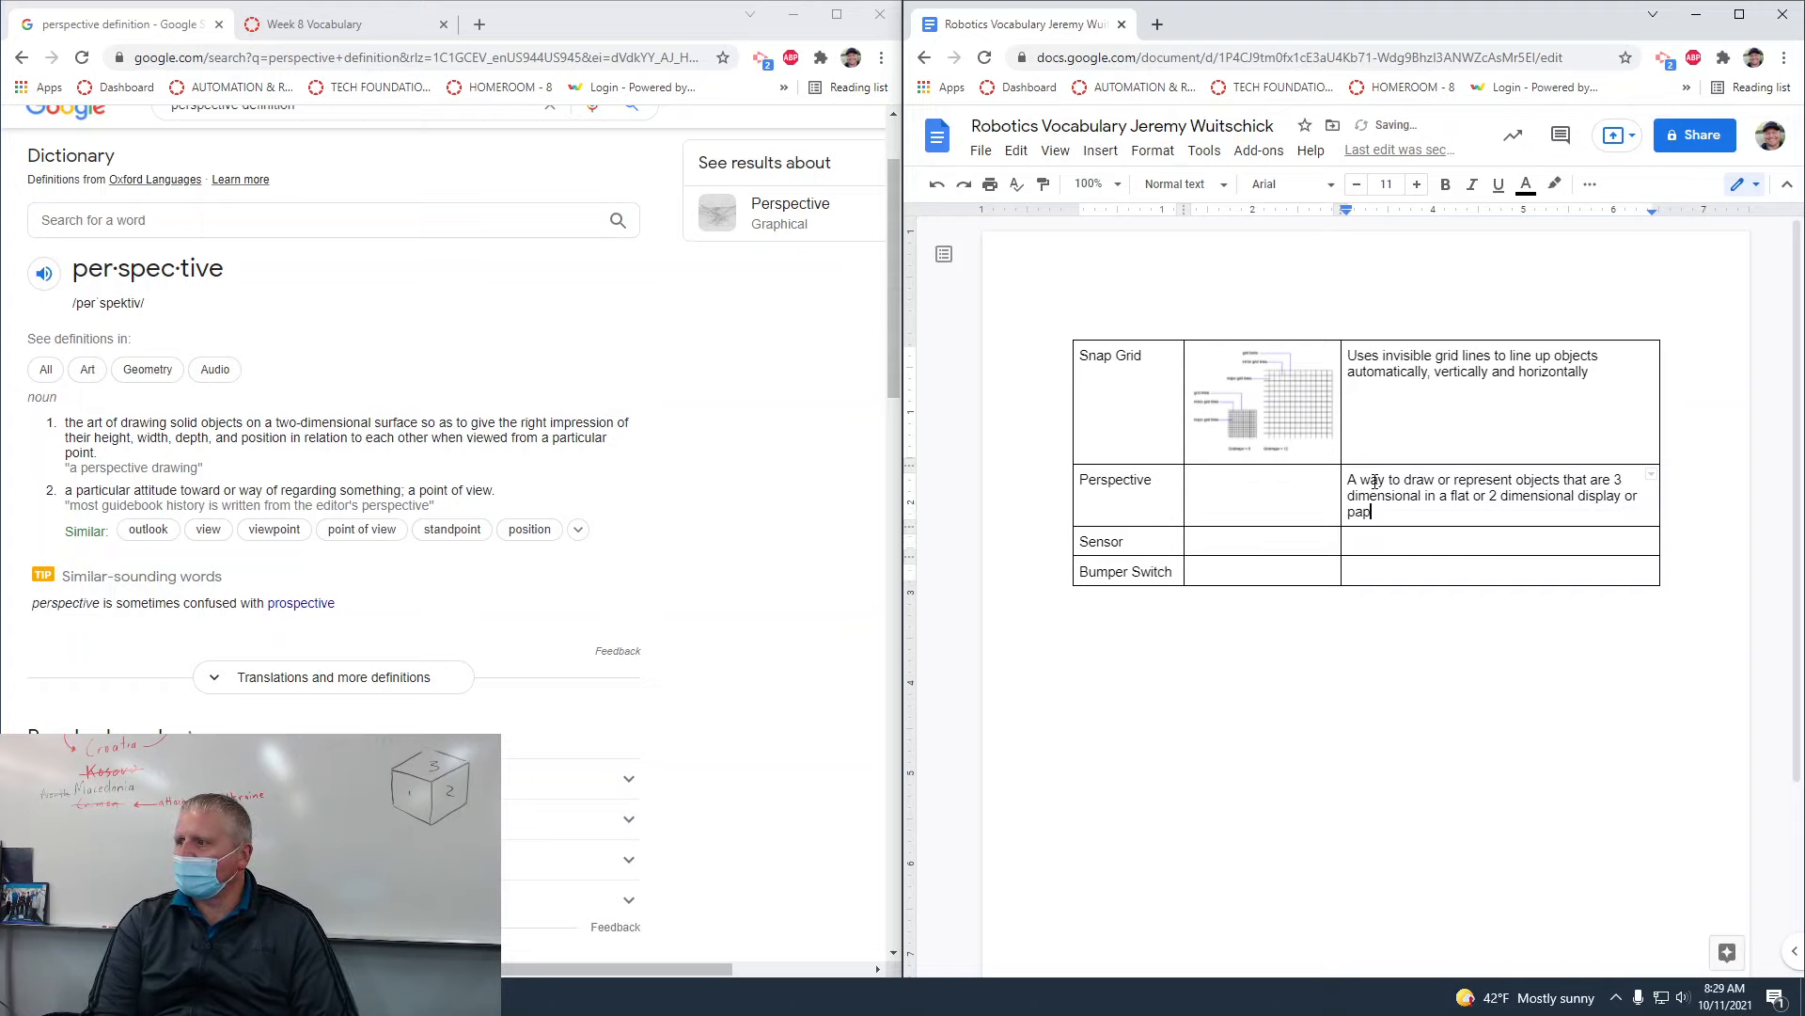
text(er)
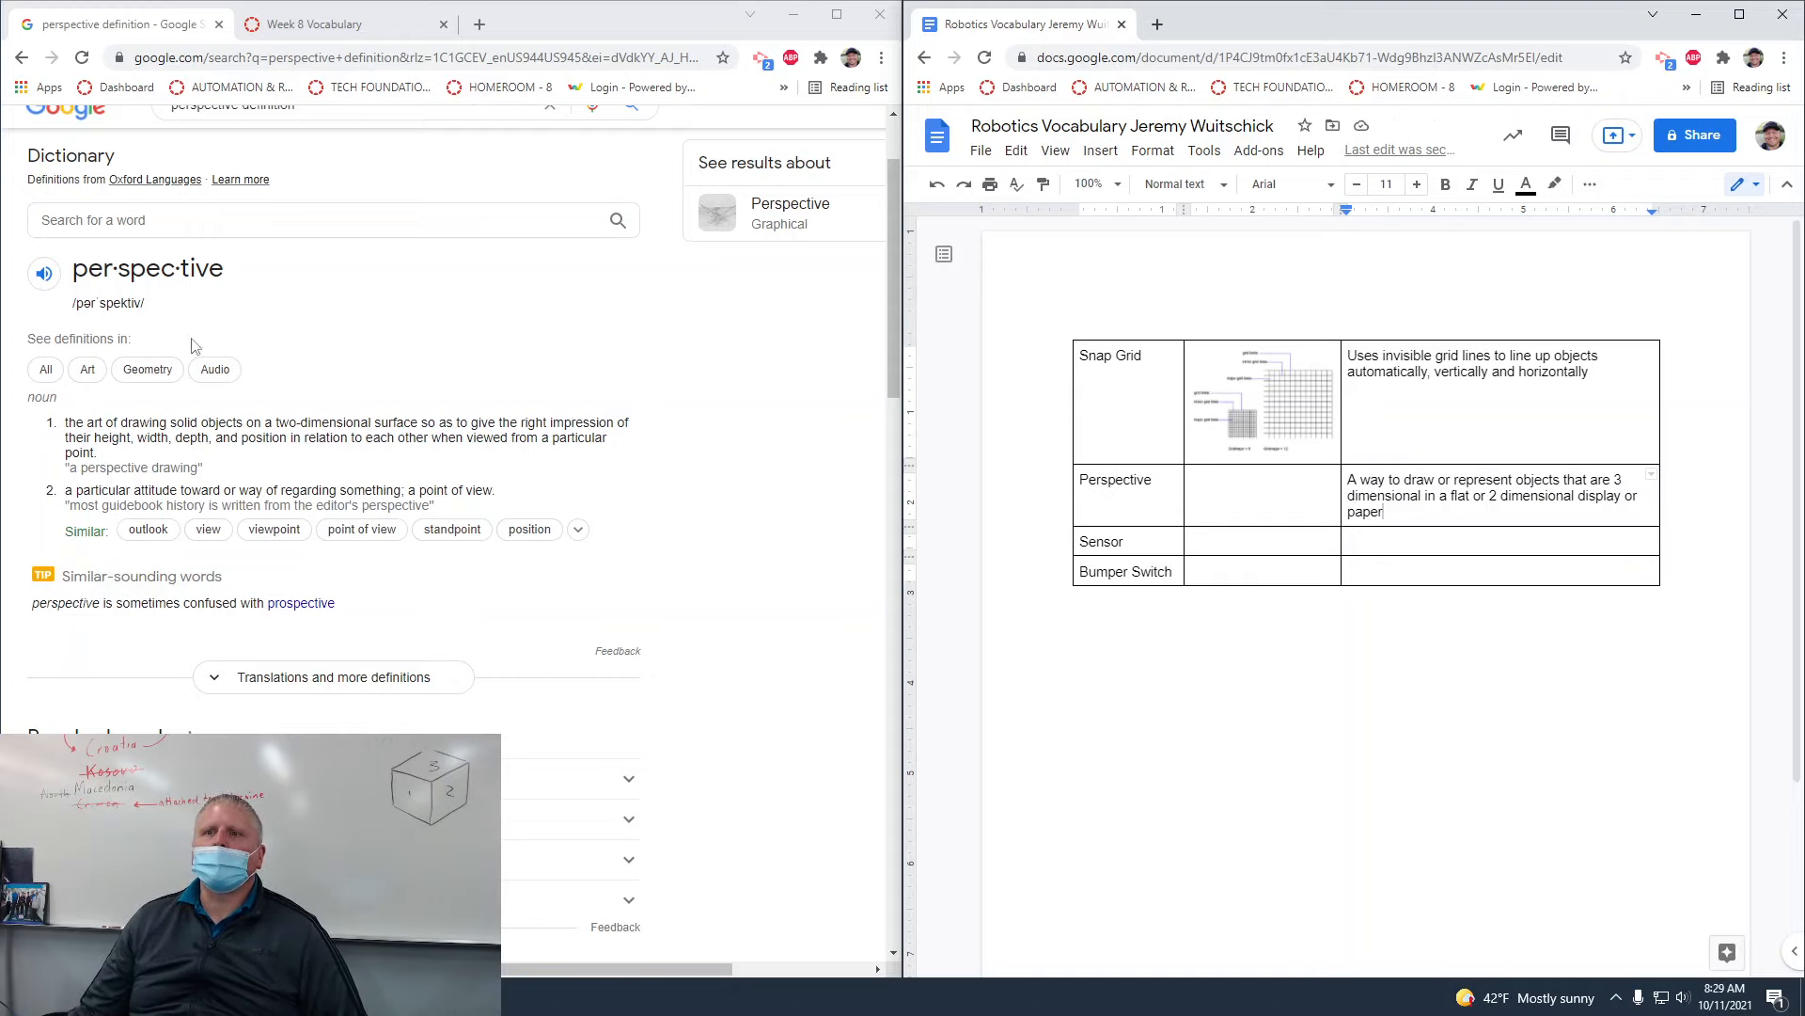
scroll(391, 419, up, 2)
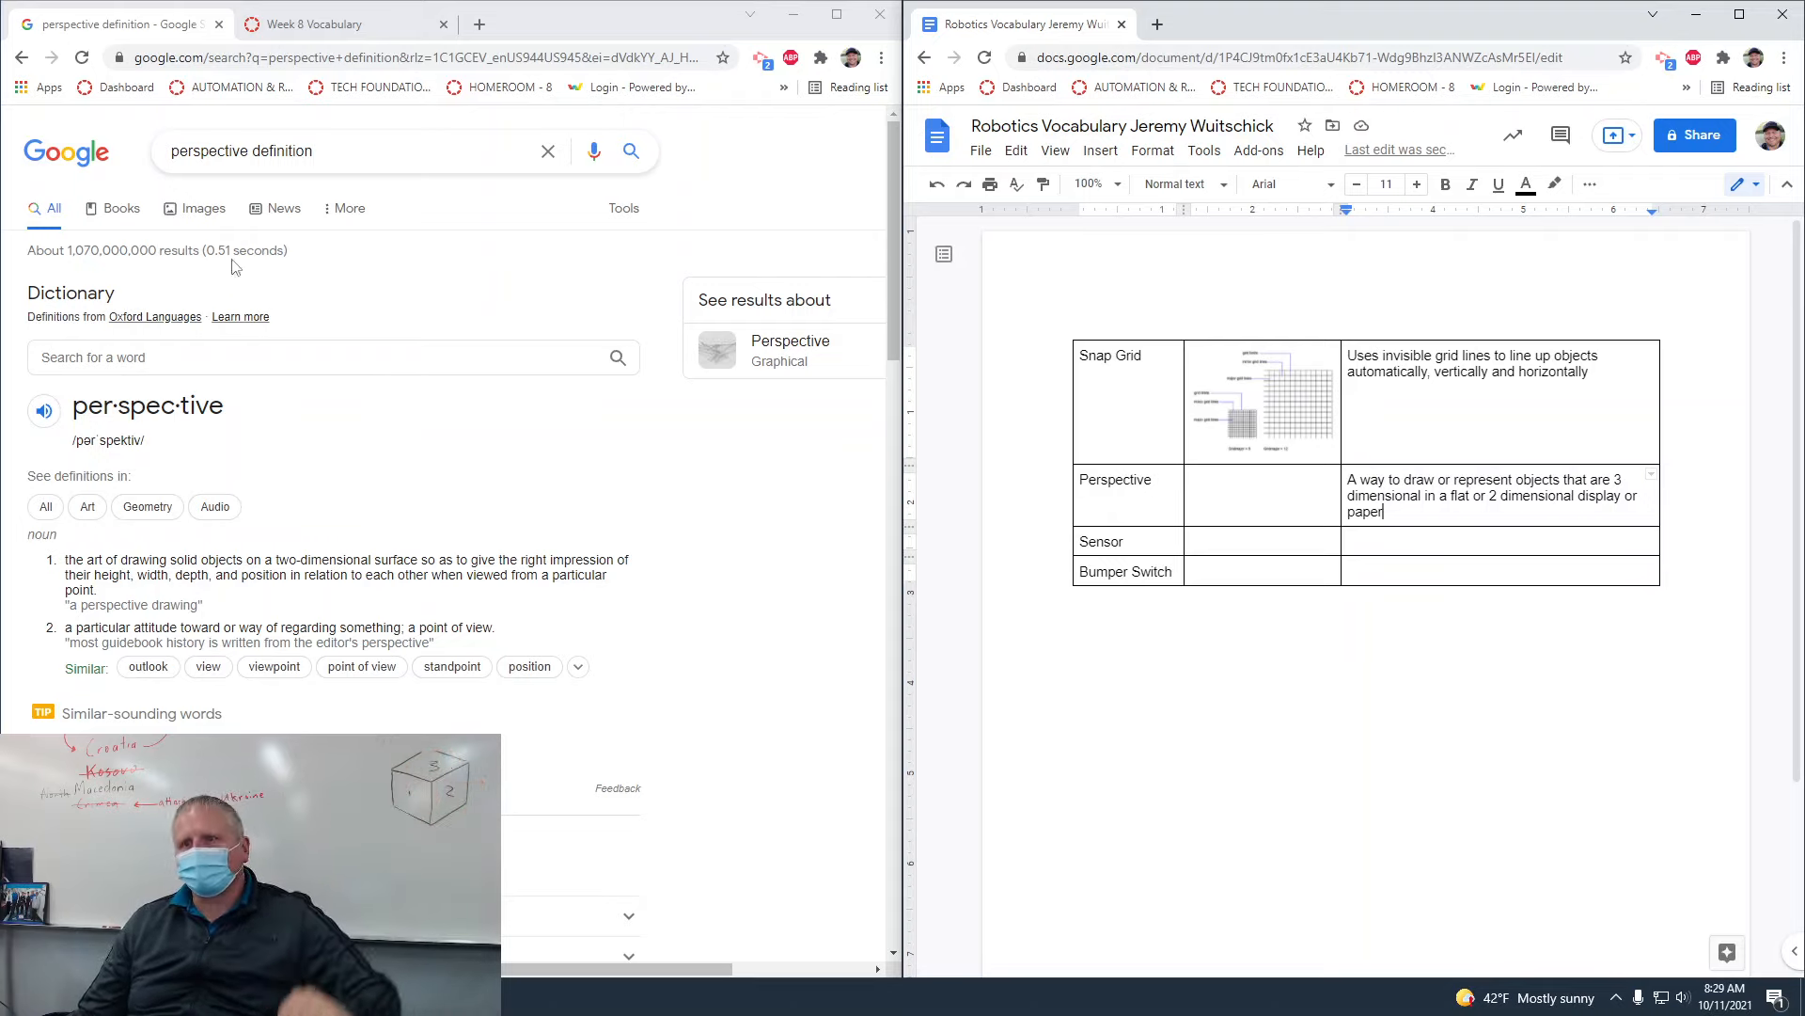
click(201, 218)
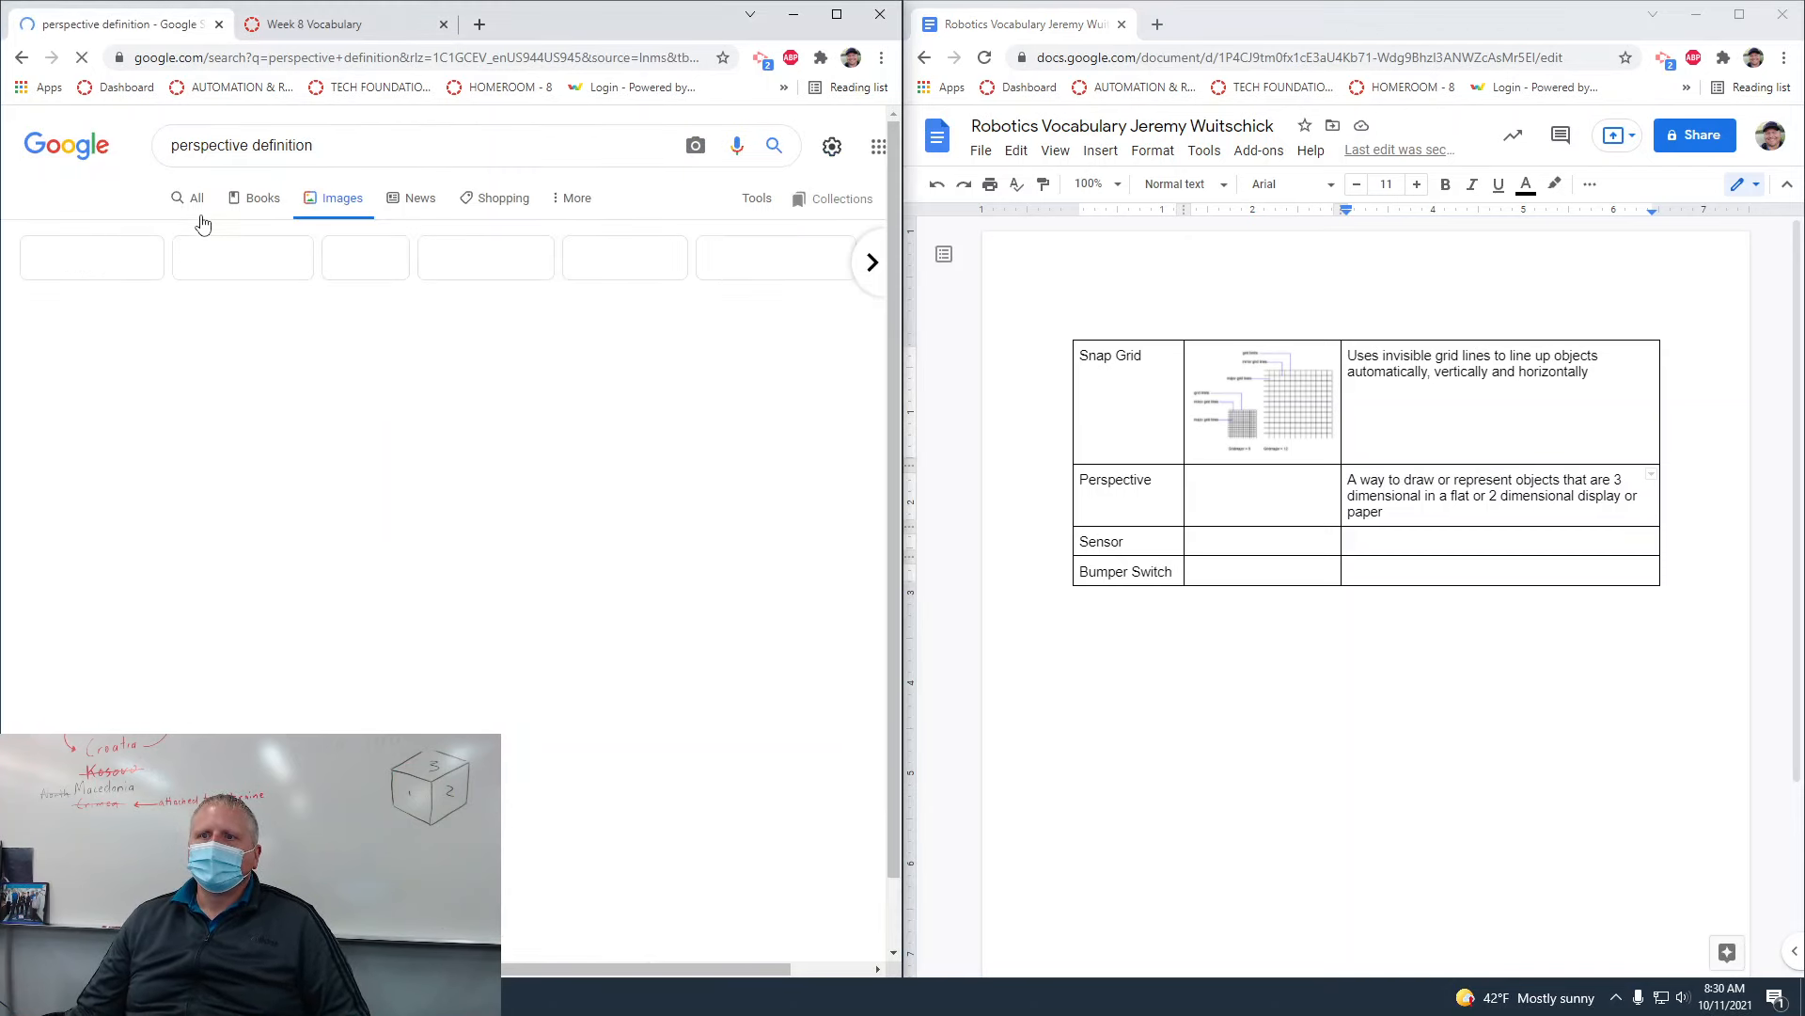
click(22, 58)
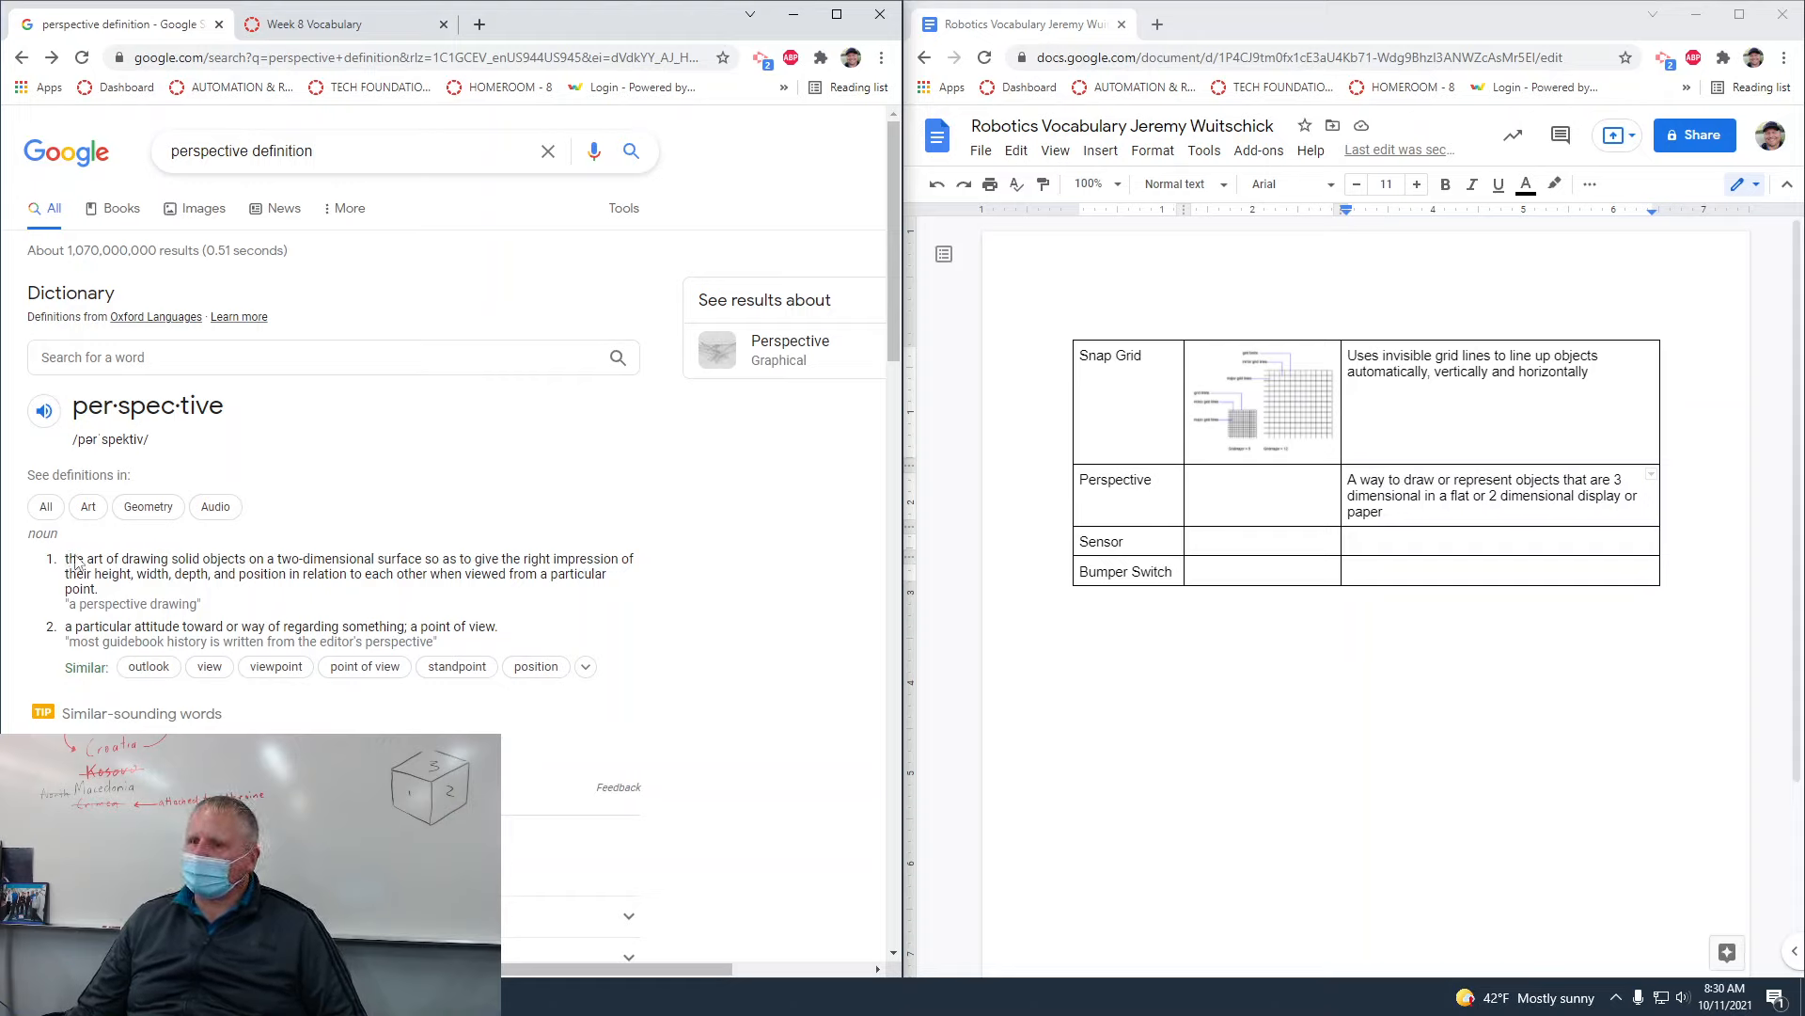
Step: Reread the first dictionary definition of perspective and open the image results for the perspective definition search
drag(66, 559, 123, 592)
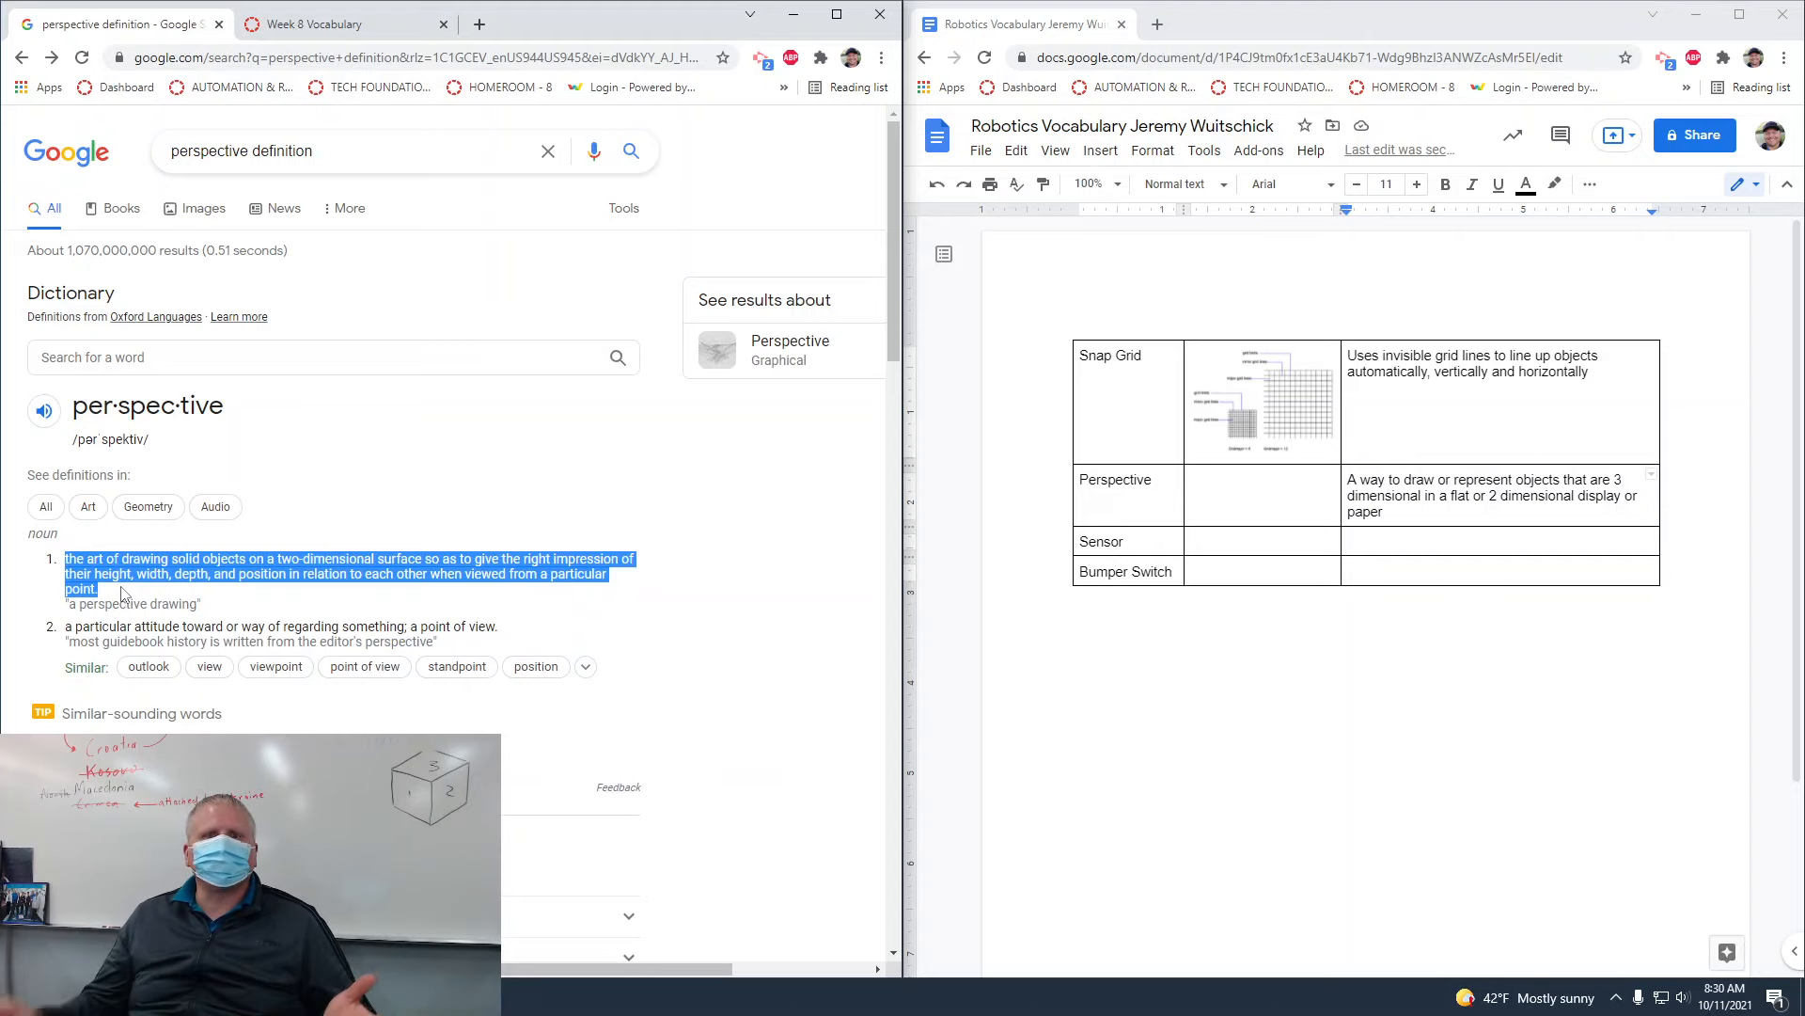
click(125, 595)
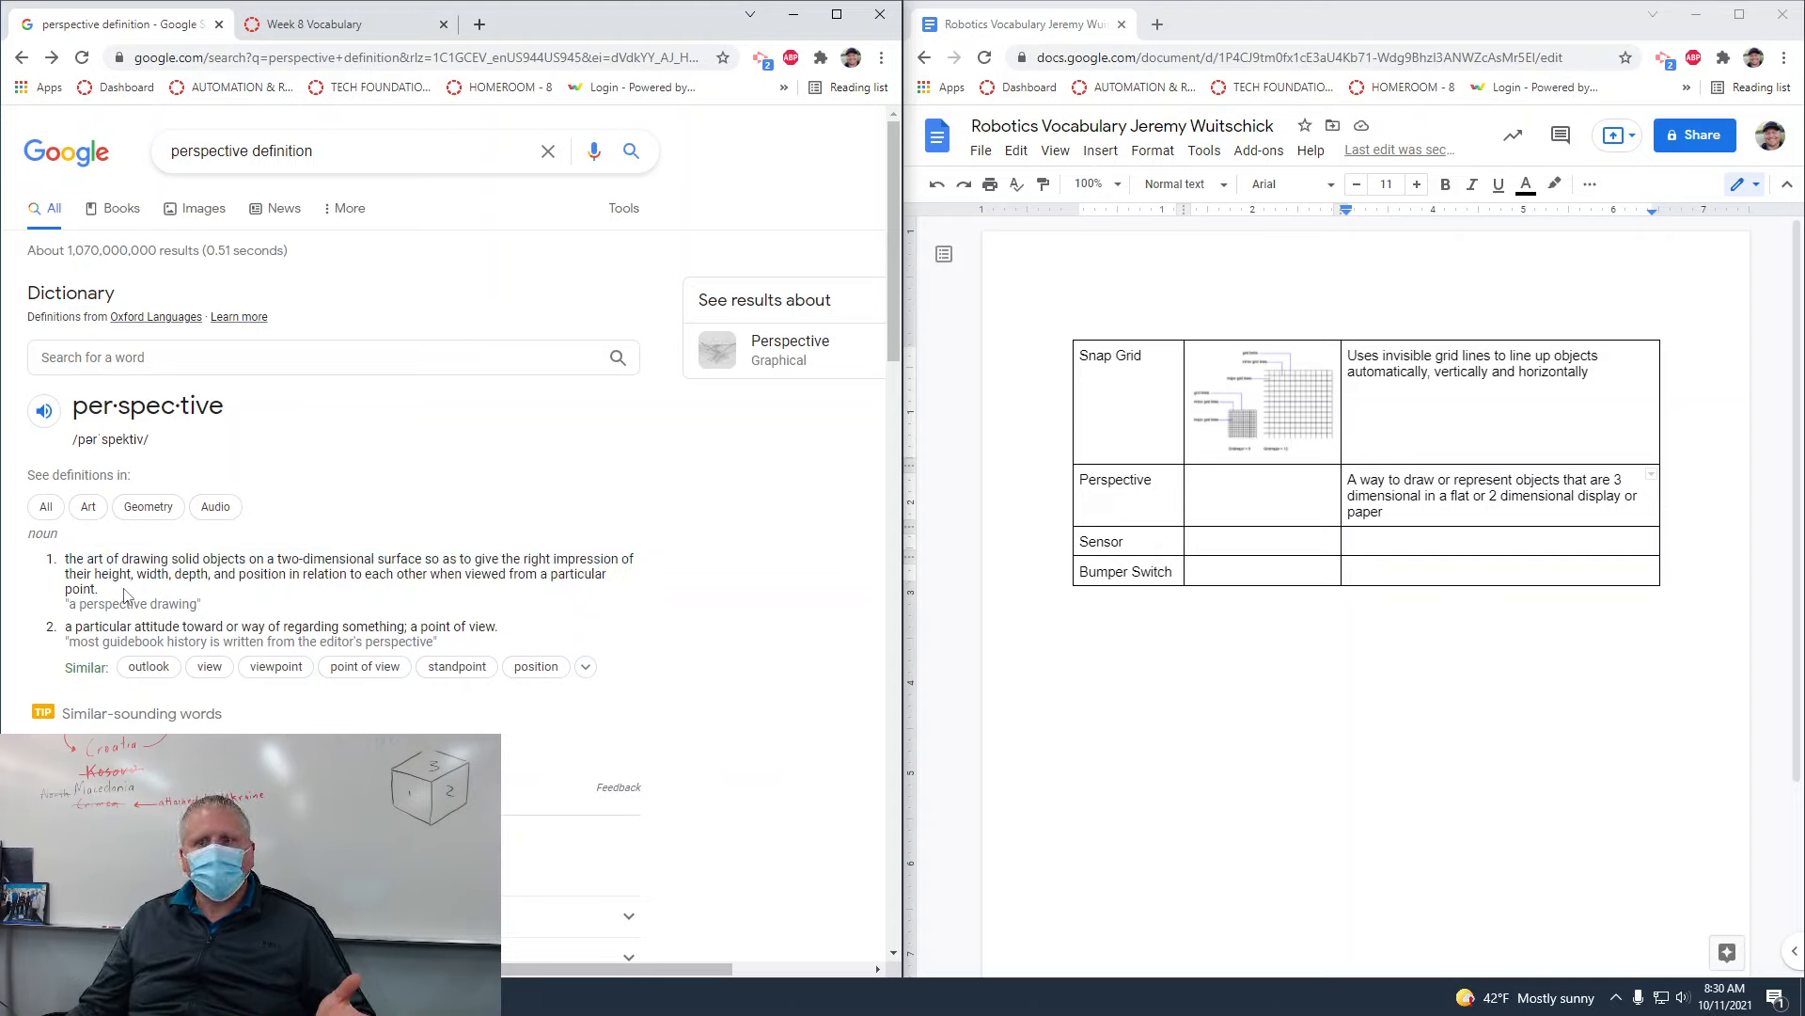
drag(65, 558, 131, 596)
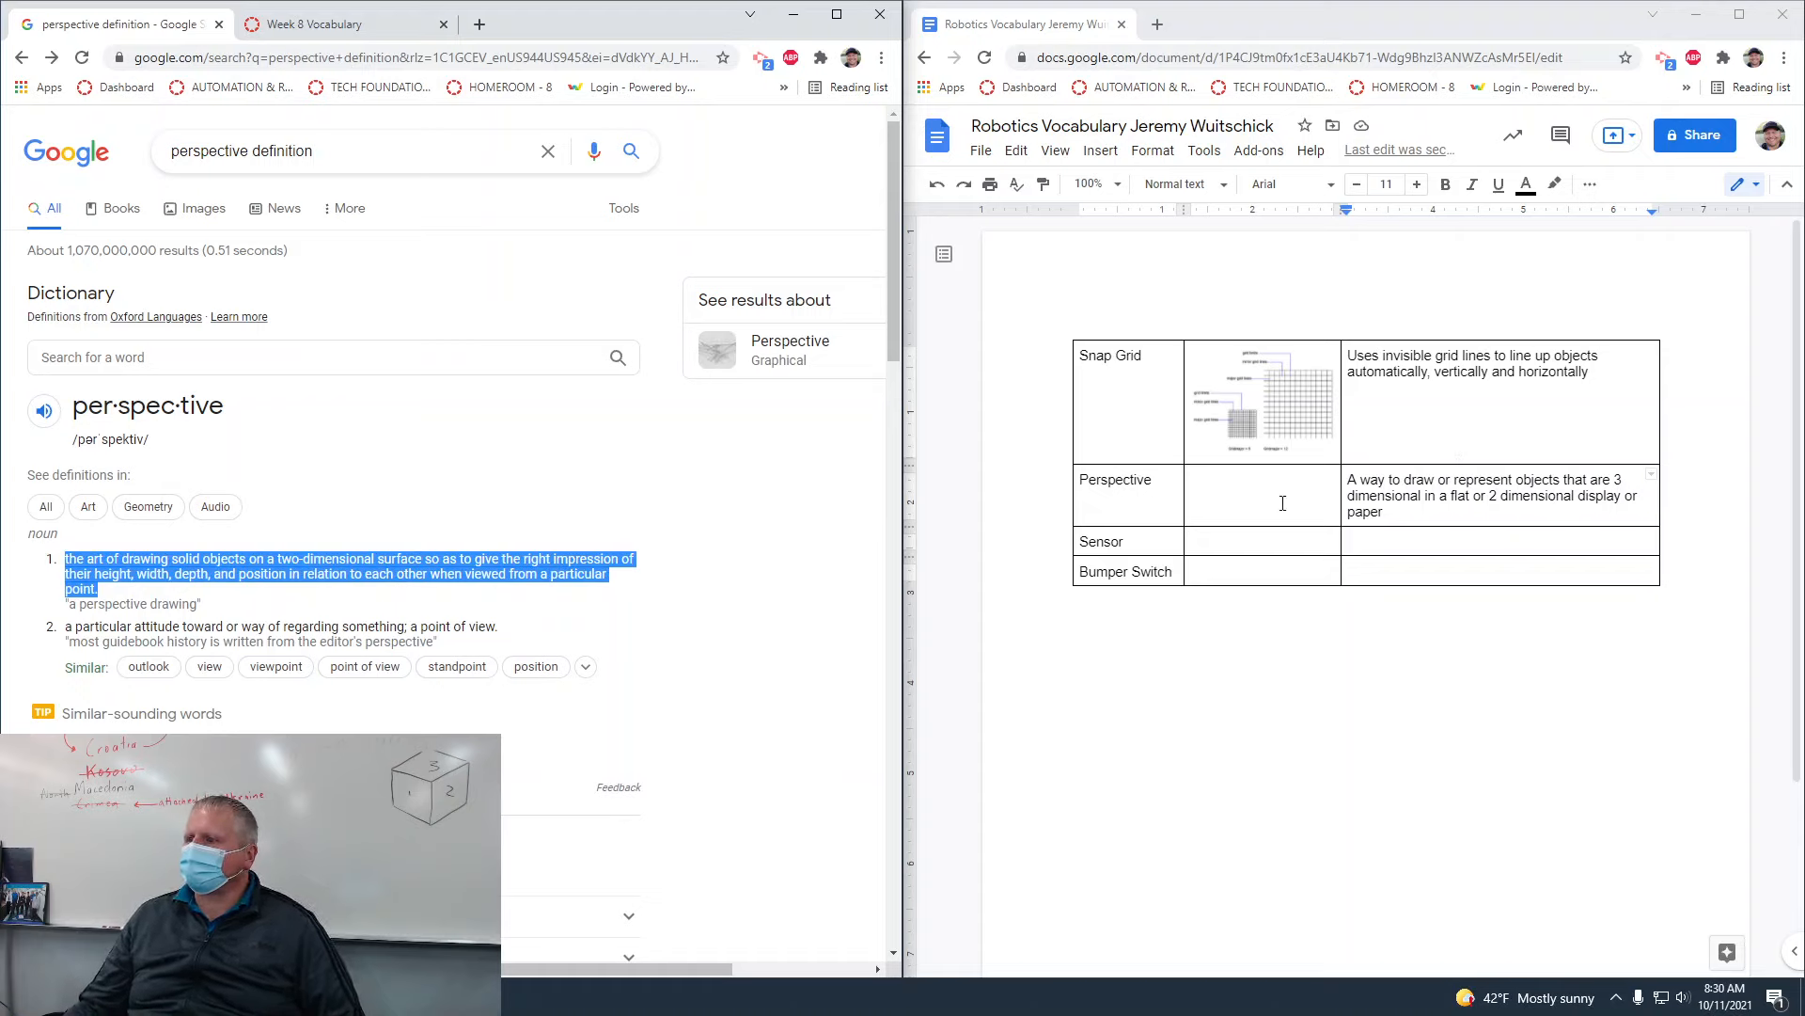
click(452, 476)
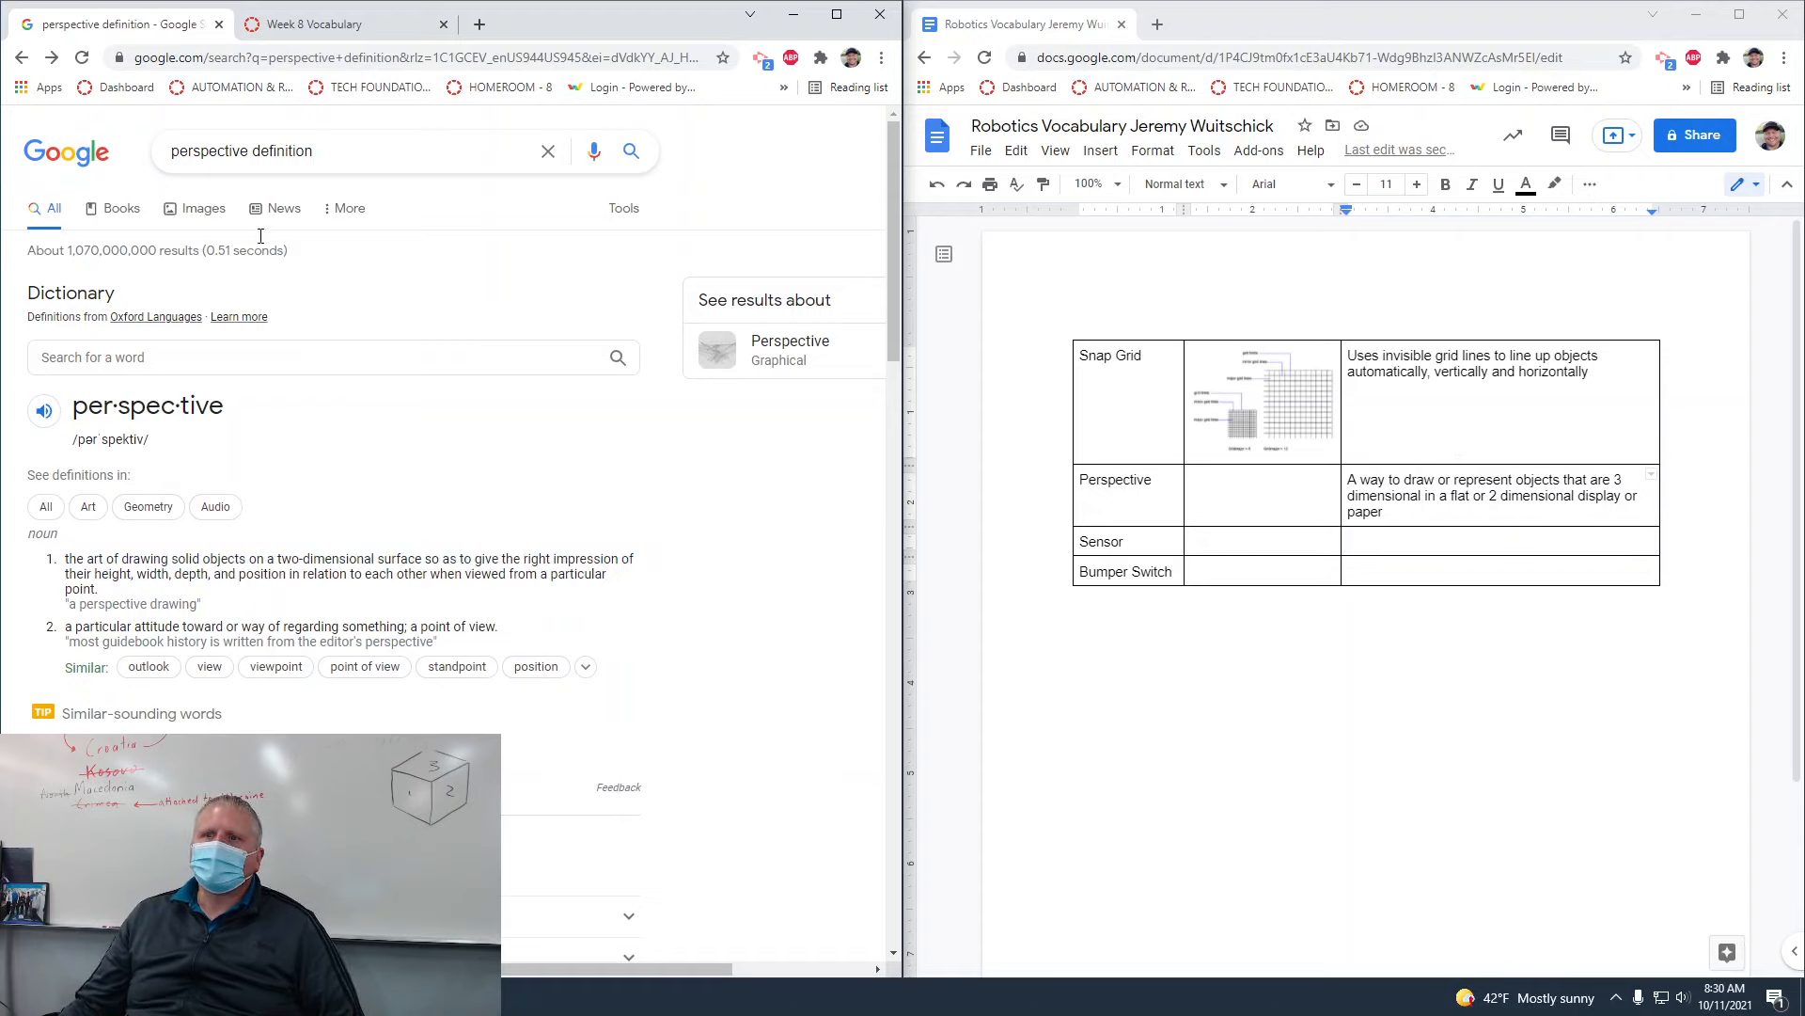
click(194, 211)
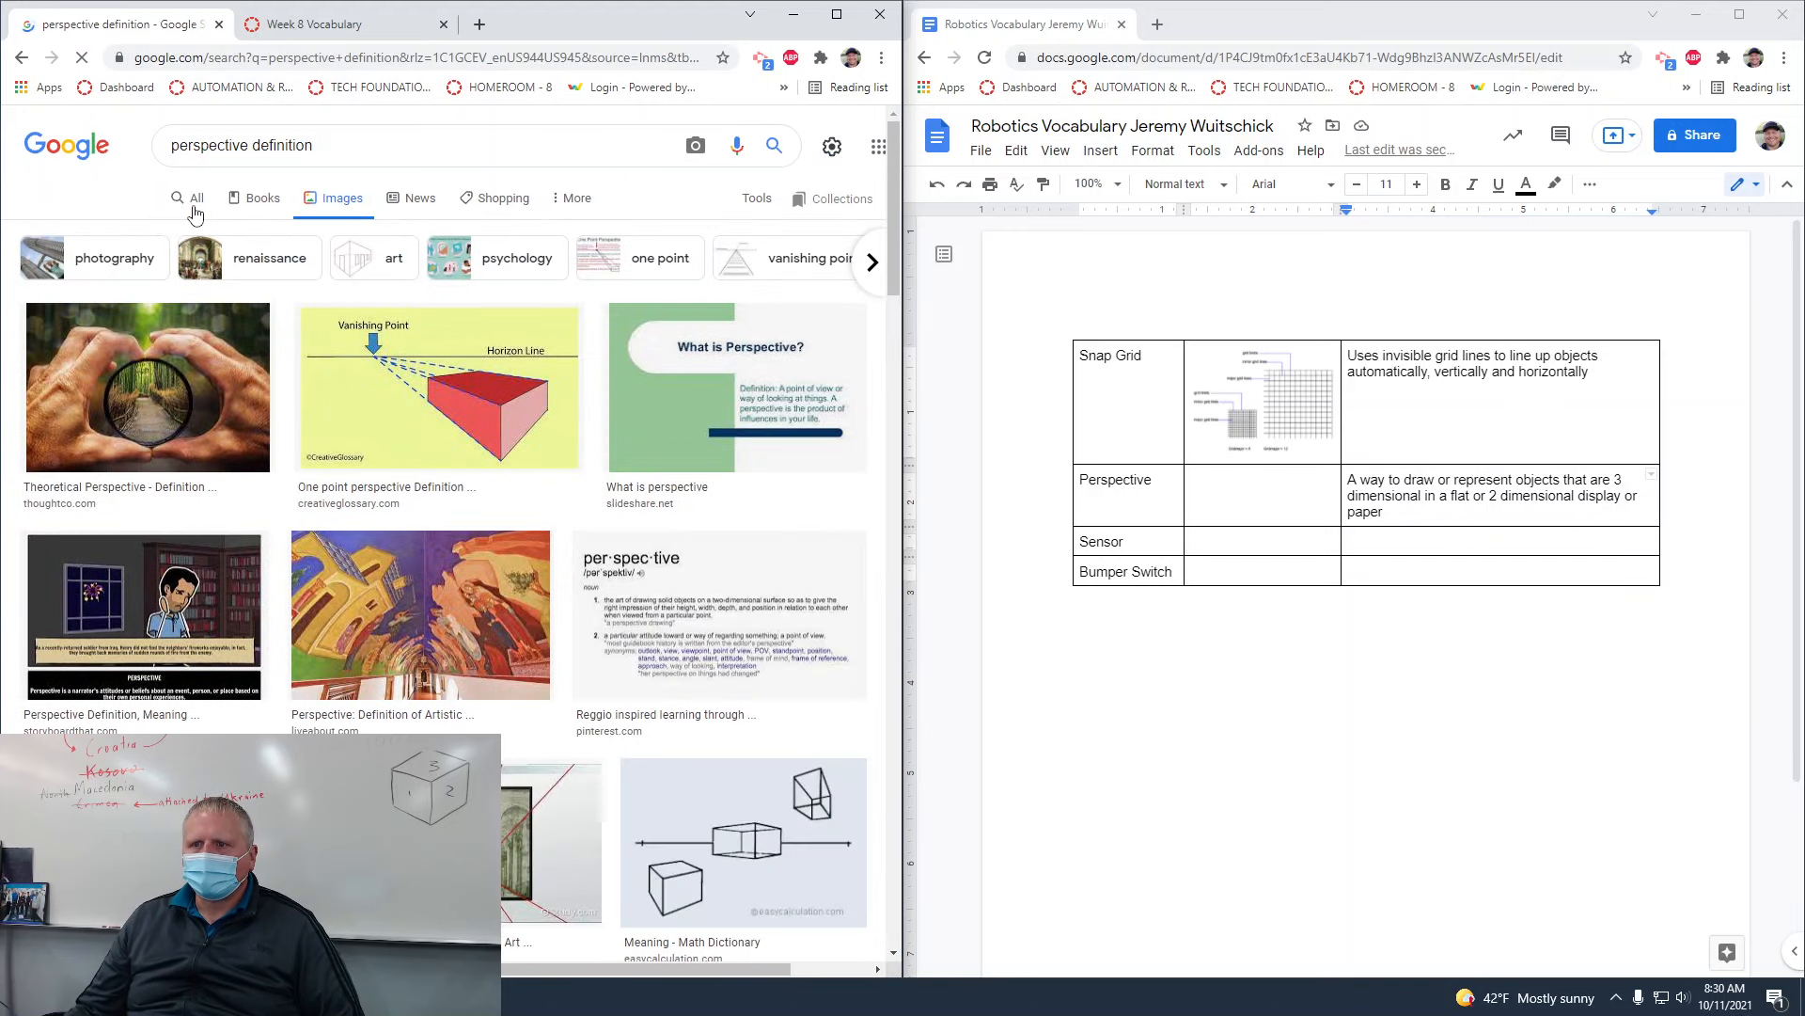